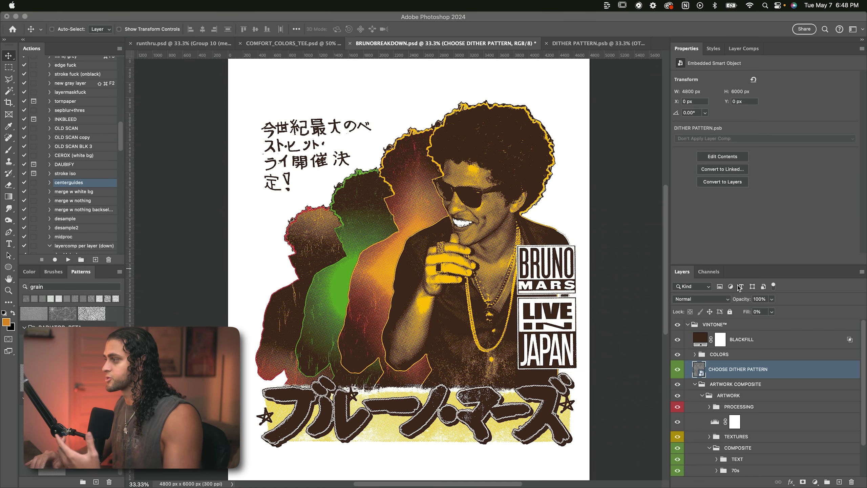
Open the CHOOSE DITHER PATTERN smart object with its OTHER group hidden and expand the HALFTONES group.
double_click(699, 369)
left_click(678, 325)
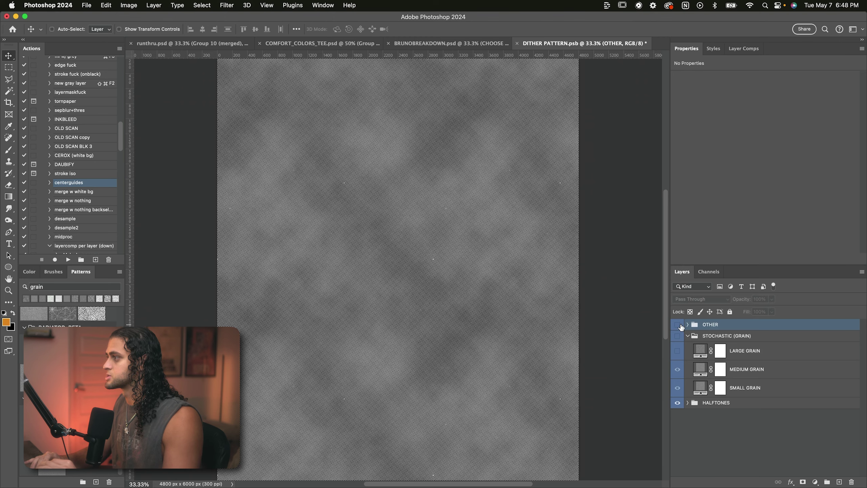
left_click(688, 403)
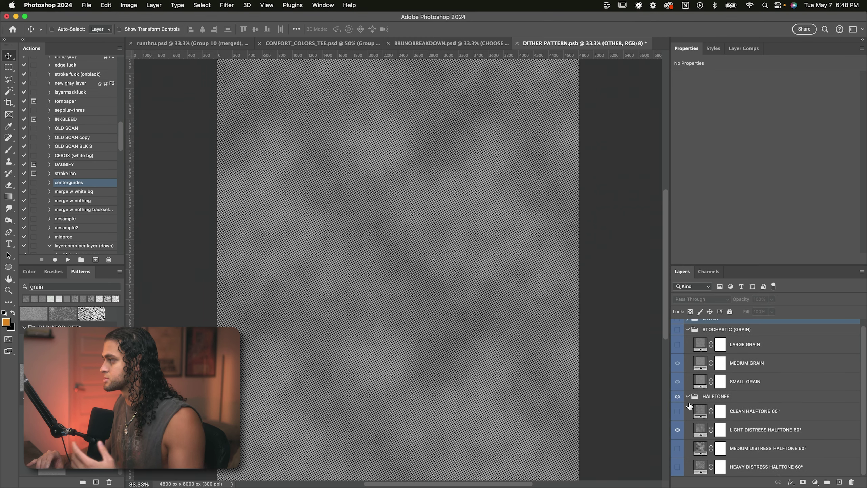
Turn on the STOCHASTIC (GRAIN) and OTHER groups in the dither pattern file and expand OTHER.
left_click(678, 336)
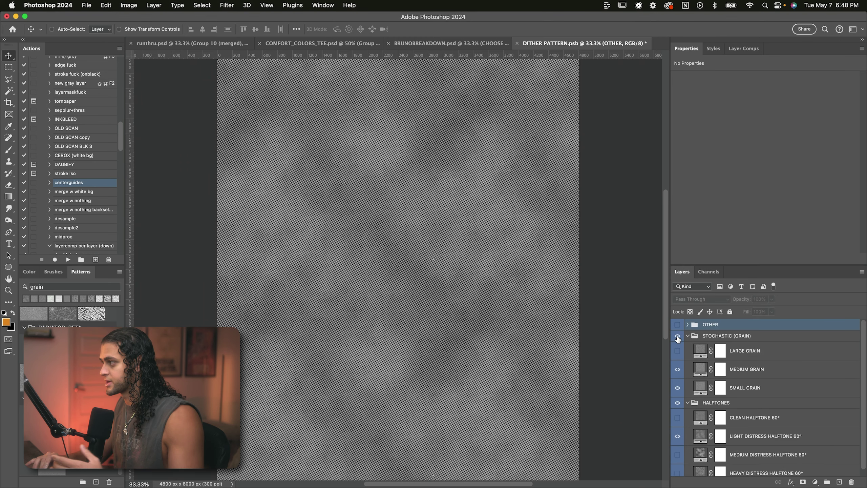
left_click(680, 324)
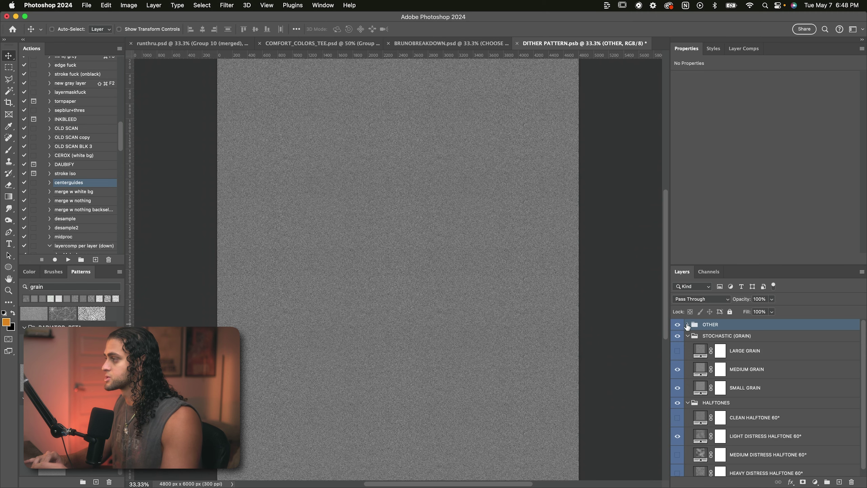
left_click(688, 325)
left_click(739, 345)
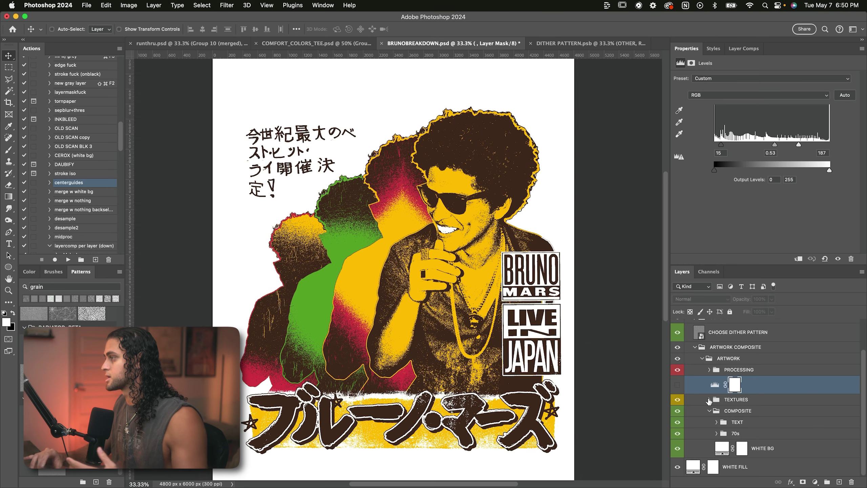
Paint a large black area over the figures' heads on a new layer inside the 70s group.
left_click(735, 433)
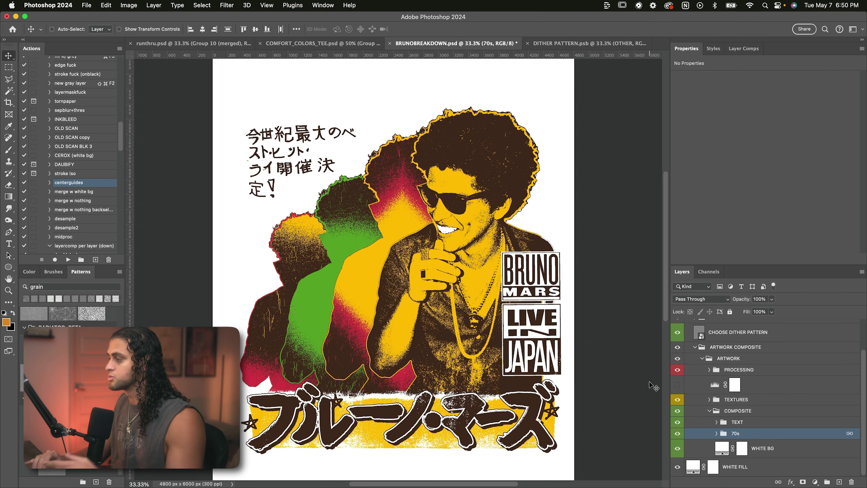
mouse_move(482, 358)
left_mouse_down()
mouse_move(485, 308)
mouse_move(476, 329)
left_mouse_up()
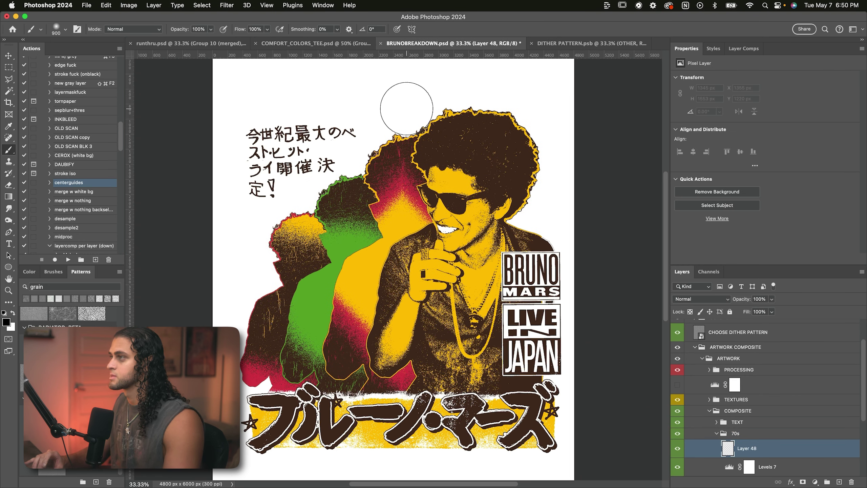
mouse_move(407, 109)
left_mouse_down()
mouse_move(328, 113)
mouse_move(285, 213)
mouse_move(369, 287)
mouse_move(382, 178)
mouse_move(396, 195)
left_mouse_up()
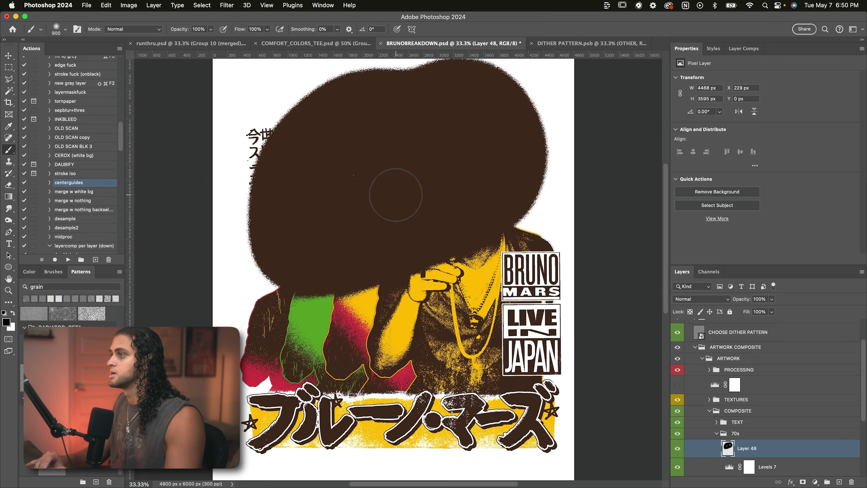
Examine the grainy dithered edge of the painted black area up close.
scroll(396, 195, "up", 3)
key("super+equal")
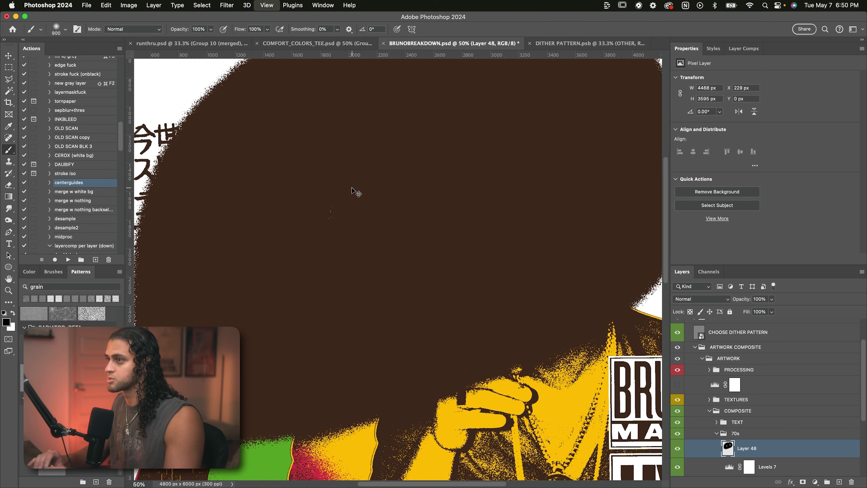
key("super+equal")
scroll(352, 192, "up", 5)
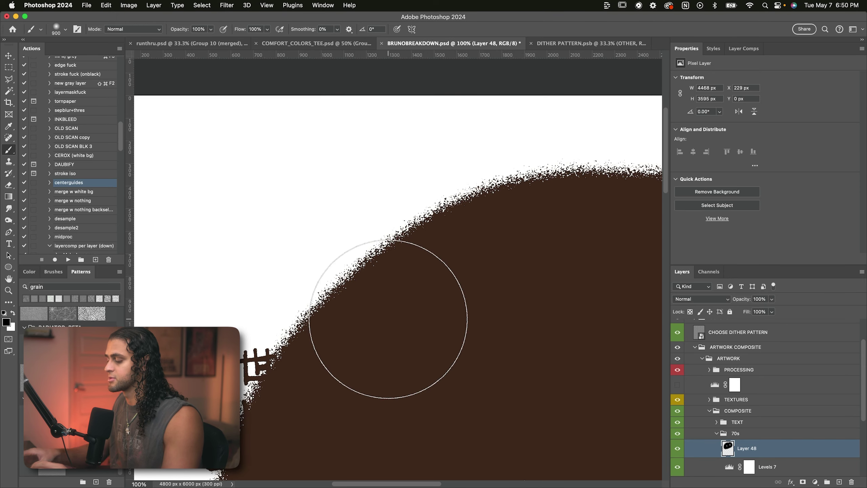
key("super+minus")
key("super+minus")
scroll(556, 319, "down", 1)
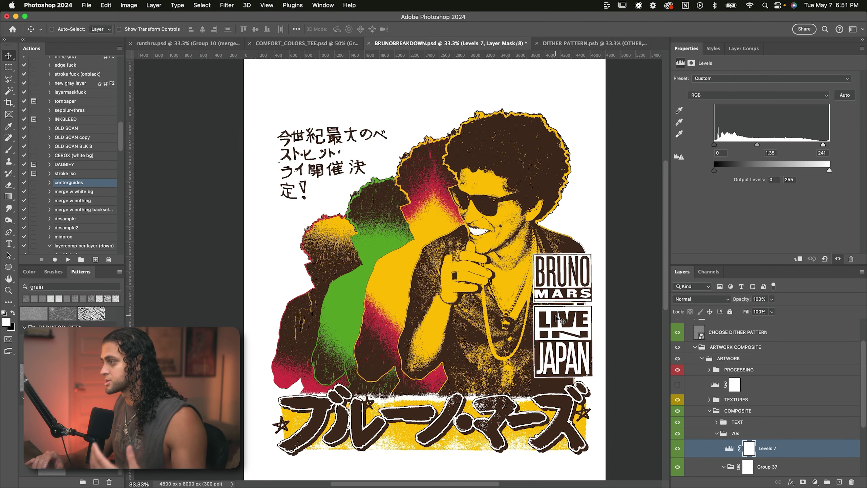
Reopen the CHOOSE DITHER PATTERN smart object and collapse its HALFTONES and STOCHASTIC (GRAIN) groups.
left_click(733, 372)
scroll(731, 376, "up", 4)
left_click(723, 378)
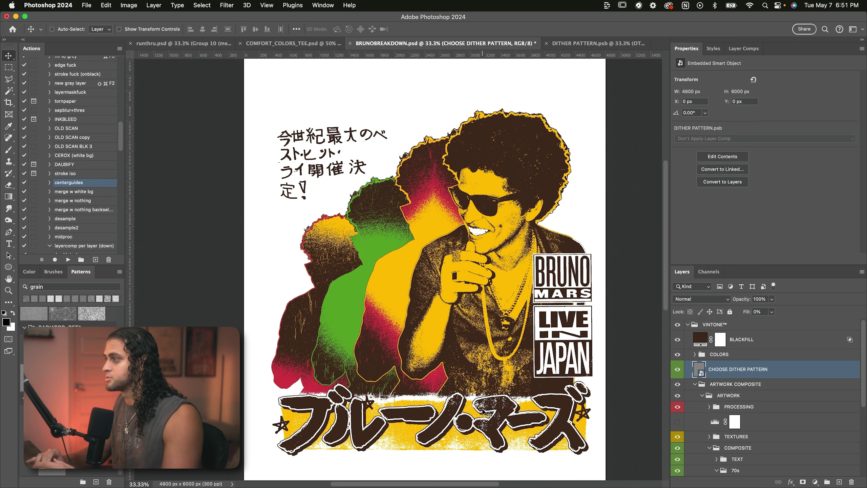
double_click(698, 369)
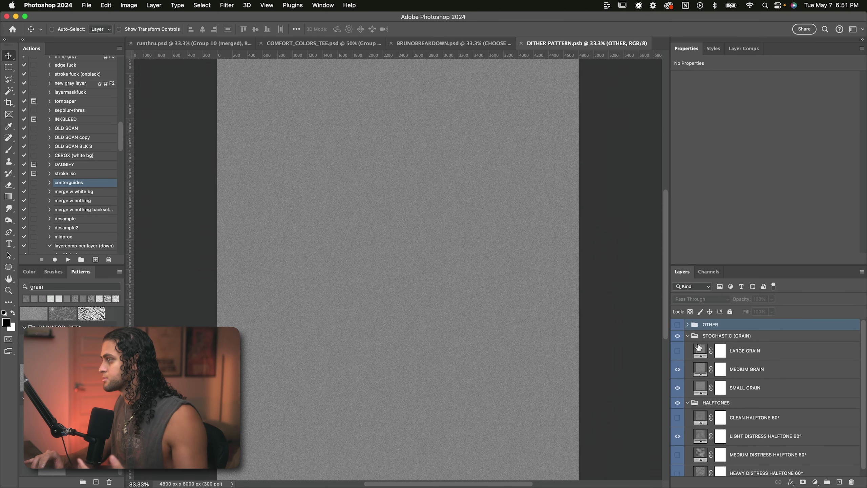
left_click(688, 335)
left_click(688, 350)
left_click(688, 336)
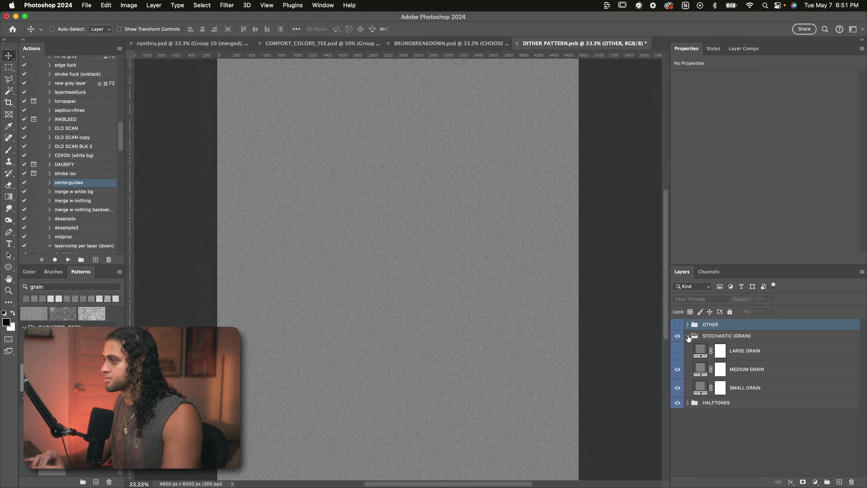
left_click(688, 325)
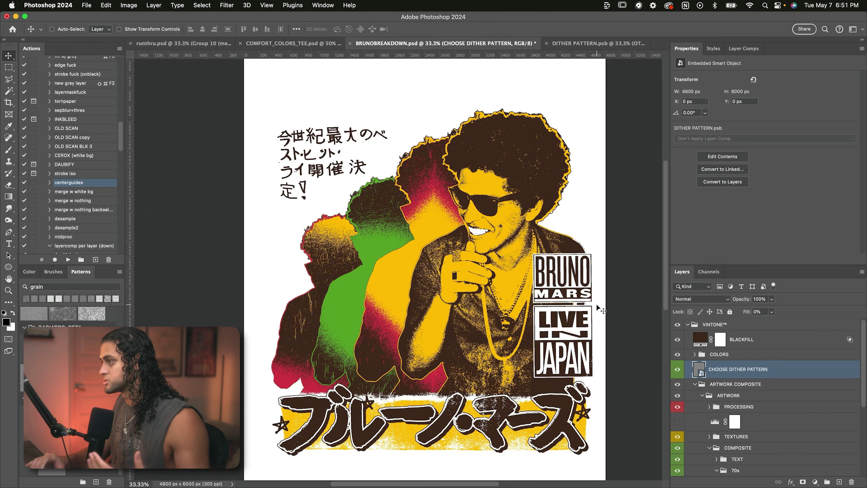
Expand the COLORS group down to the BRUNO arrangement and turn the BRUNO3, BRUNO2 and BRUNO1 color groups back on.
left_click(702, 357)
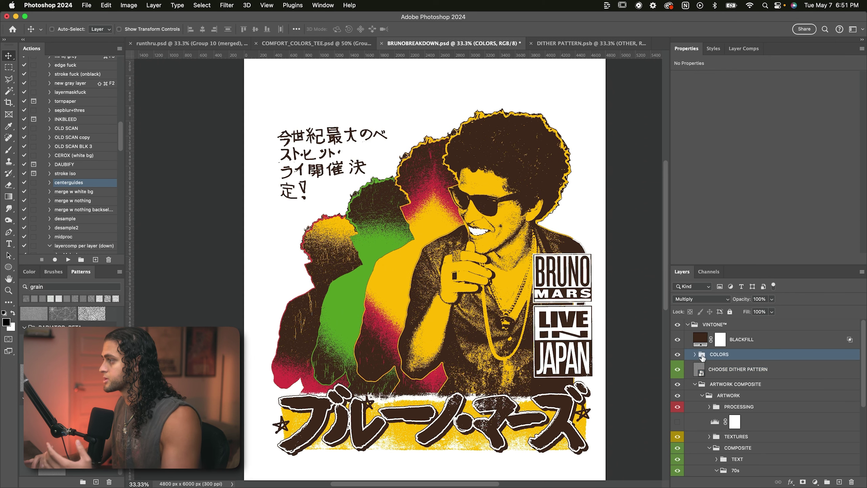
left_click(694, 355)
scroll(697, 376, "down", 2)
left_click(703, 348)
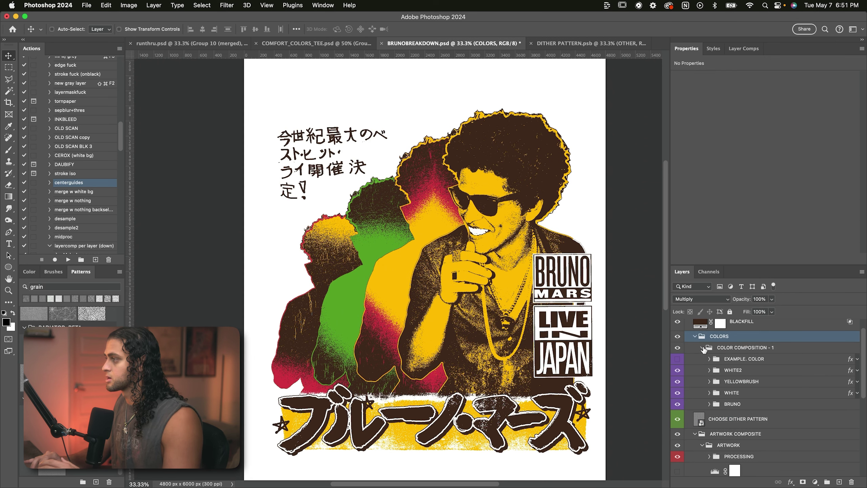
scroll(710, 367, "down", 1)
scroll(711, 367, "down", 2)
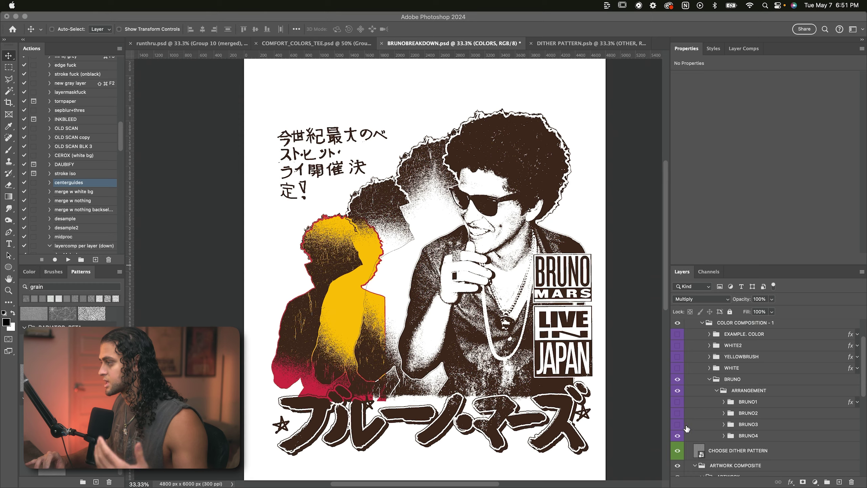
left_click_drag(686, 426, 679, 396)
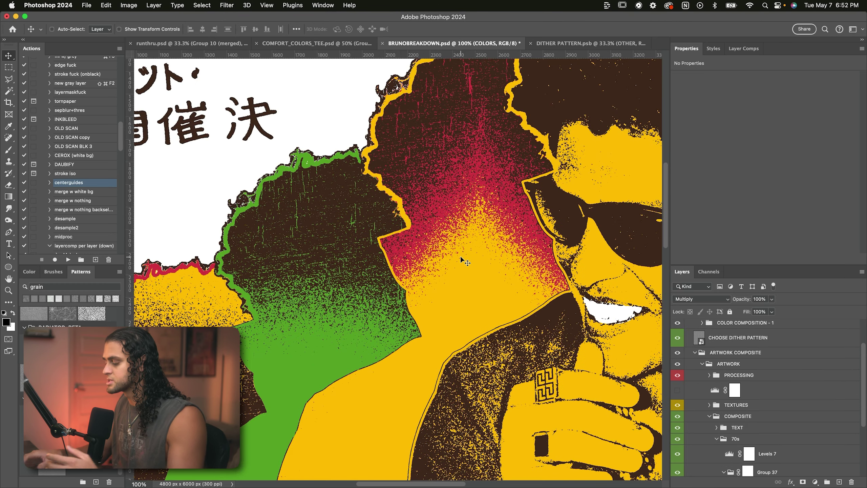
Examine the dithered red-to-yellow and green gradients on the background silhouettes up close.
key("super+minus")
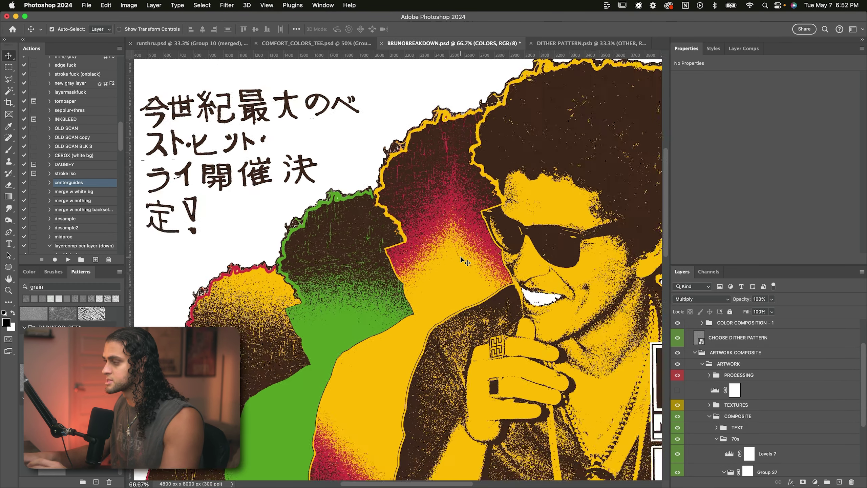
key("super+equal")
key("super+equal")
key("super+equal")
key("super+equal")
left_click_drag(461, 257, 393, 265)
key("super+minus")
key("super+minus")
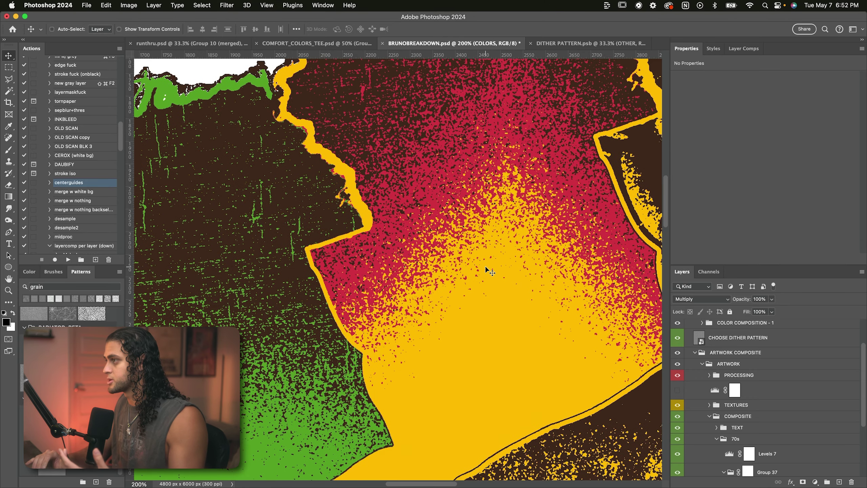
key("super+0")
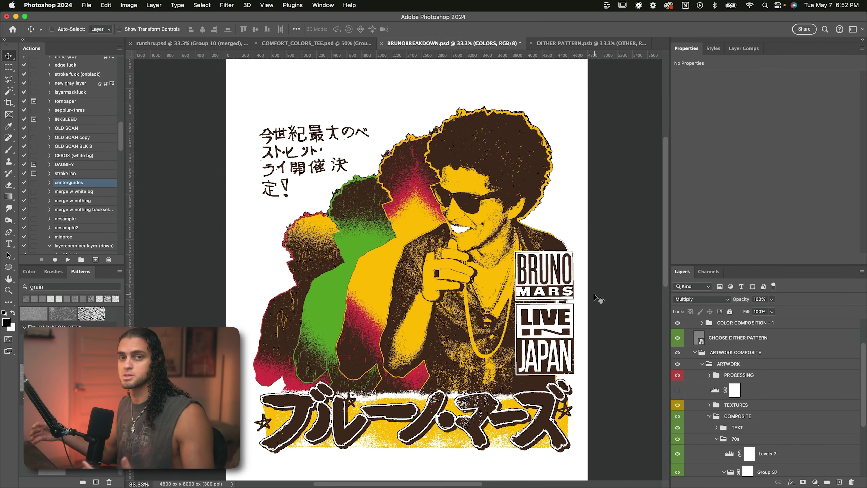
Hide BLACKFILL and the COLORS, PROCESSING, TEXTURES, TEXT and 70s groups, and show the BM_BSidesTourPoster_8-2_Flat_A photo layer.
left_click(685, 364)
left_click_drag(679, 356, 678, 340)
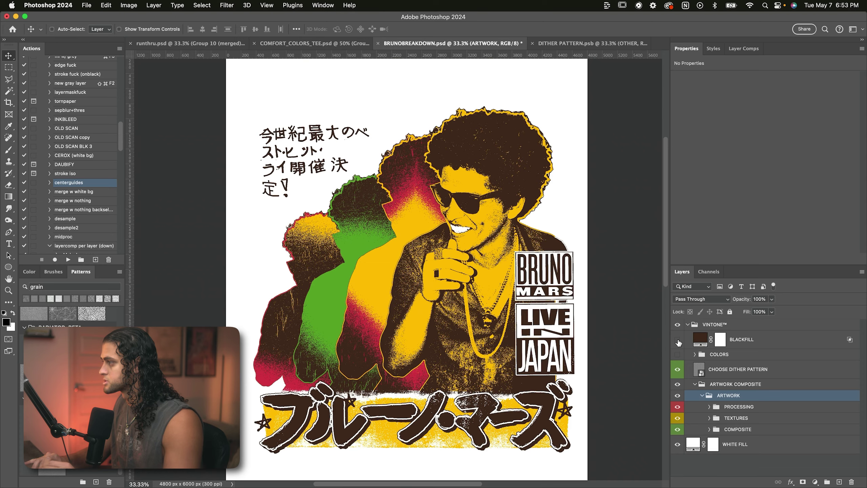
left_click(678, 407)
scroll(576, 343, "left", 3)
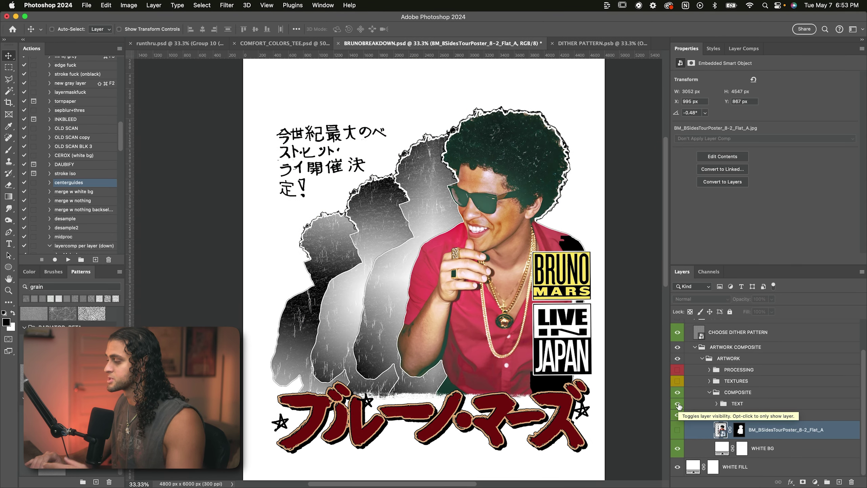
left_click_drag(678, 404, 679, 414)
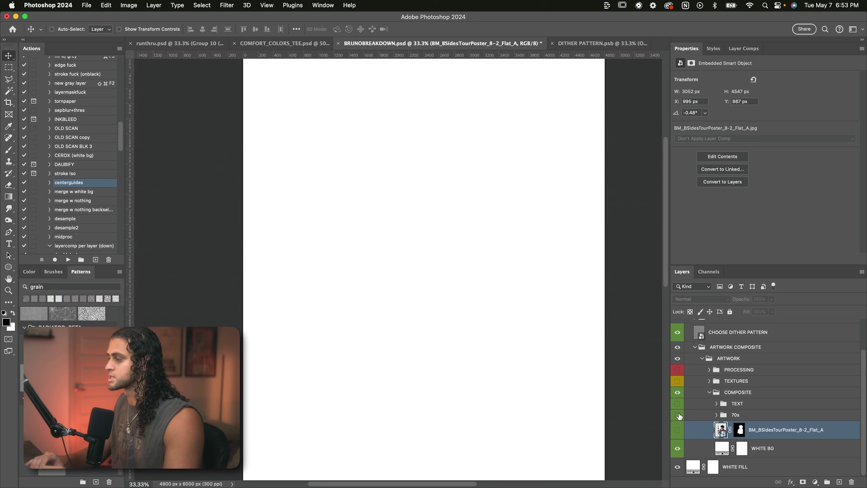
left_click(679, 433)
Disable the poster photo's layer mask, undo that, and examine the masked cut-out of the figure.
left_click(740, 432, "shift")
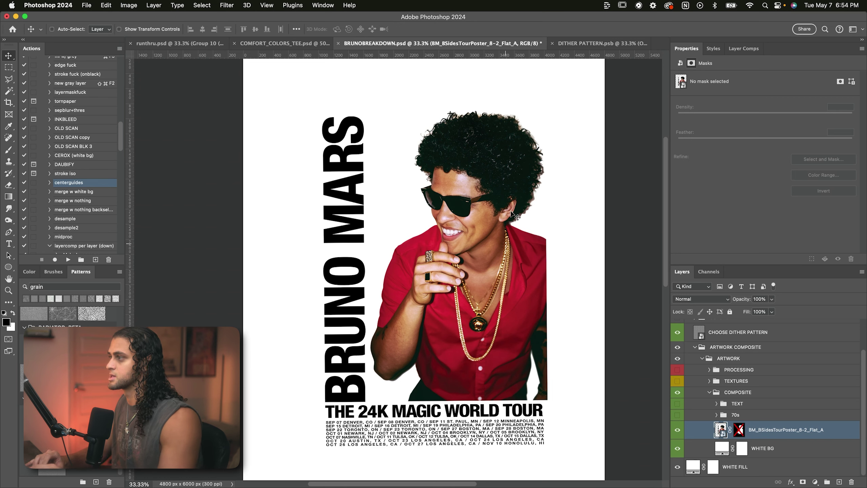
key("super+z")
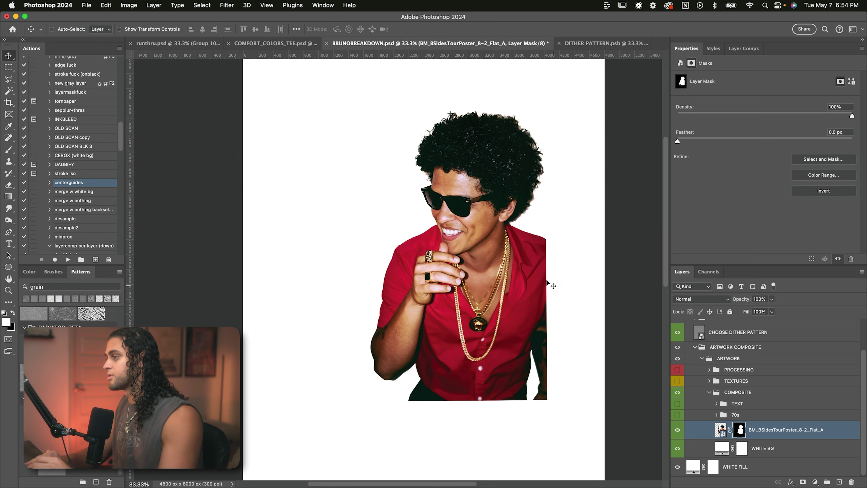
scroll(546, 283, "right", 3)
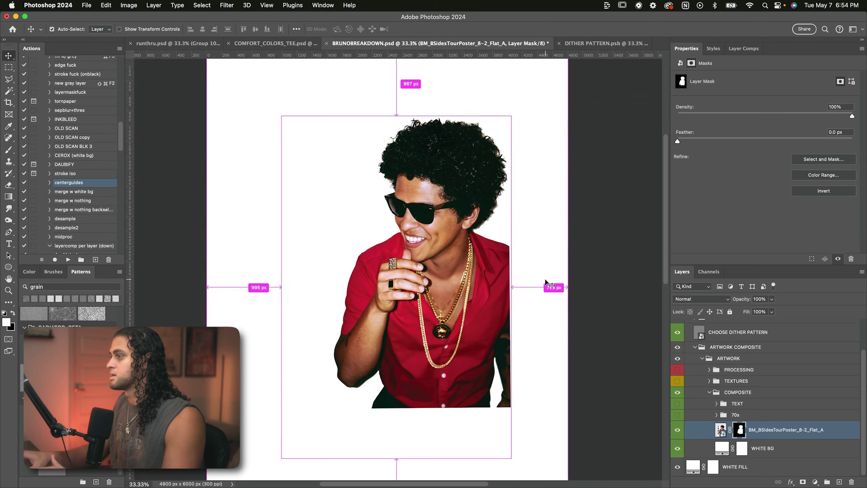
key("super+plus")
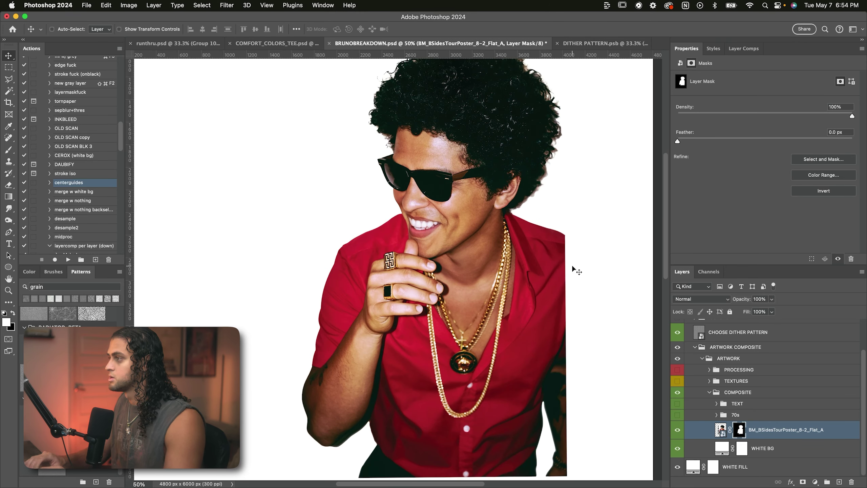
key("super+minus")
key("super+minus")
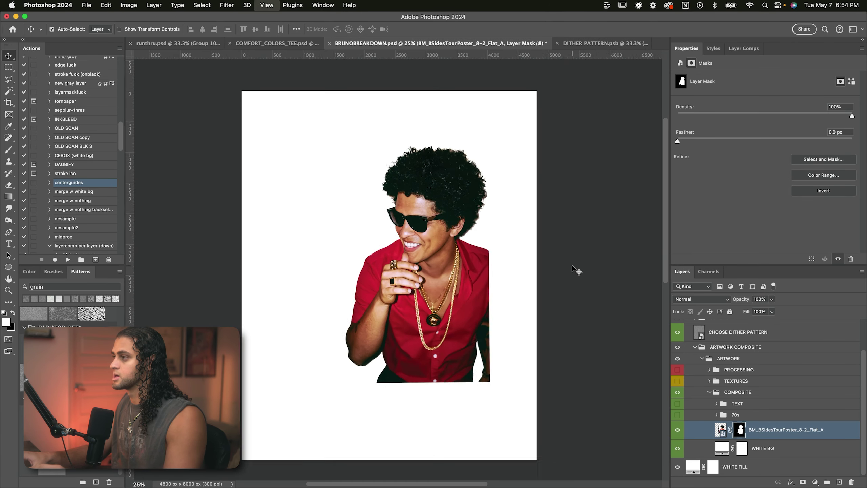
key("super+plus")
scroll(572, 269, "left", 1)
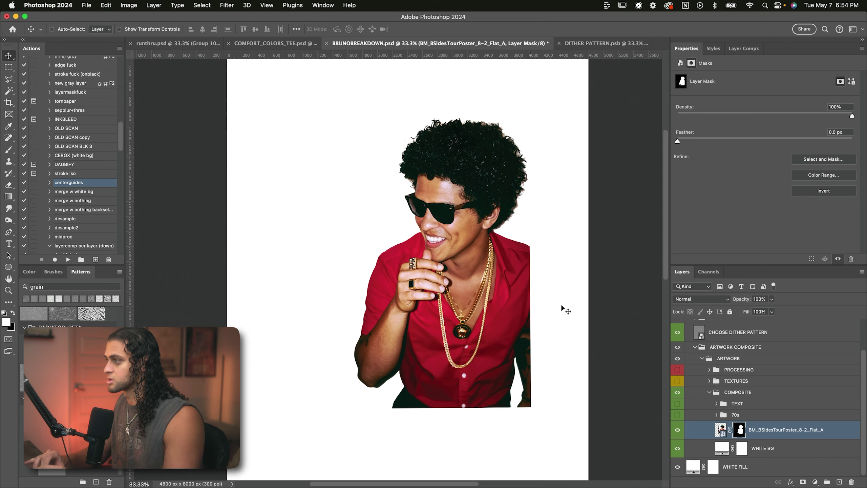
Preview the TEXT group over the photo, then hide both and show the 70s group with its layers expanded.
left_click(678, 404)
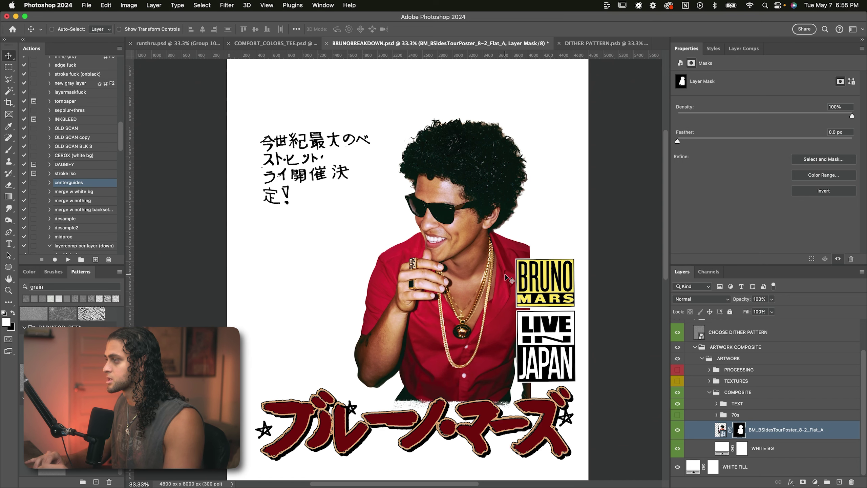
left_click(678, 404)
left_click(678, 430)
left_click(678, 415)
left_click(717, 415)
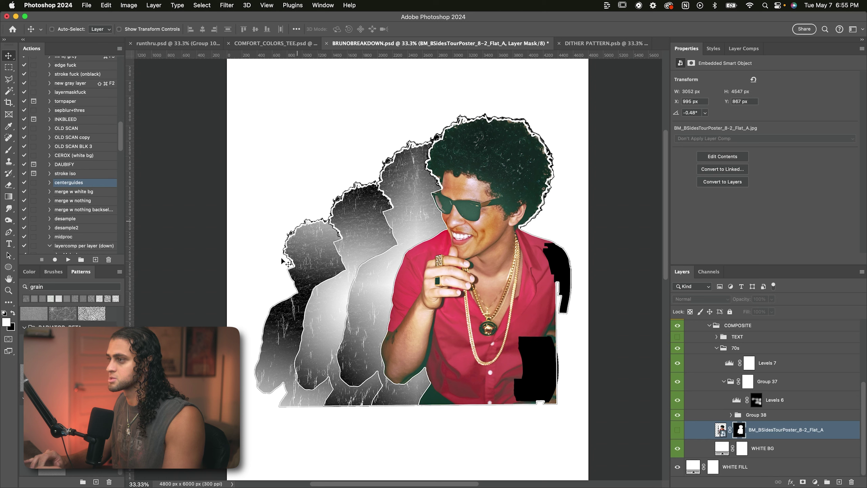
Expand the nested groups down to Group 48 and isolate the foreground figure, hiding Levels 6, the Worn Plastisol texture and the Layer 33 silhouettes.
left_click(767, 381)
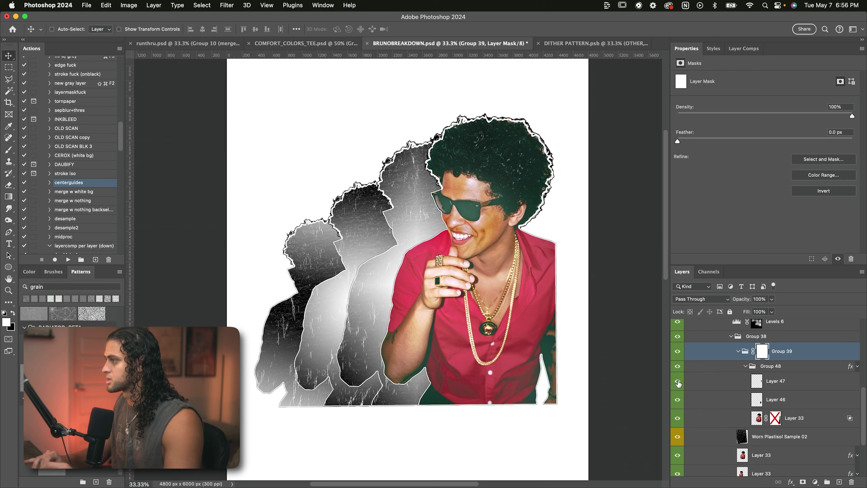
scroll(678, 383, "up", 3)
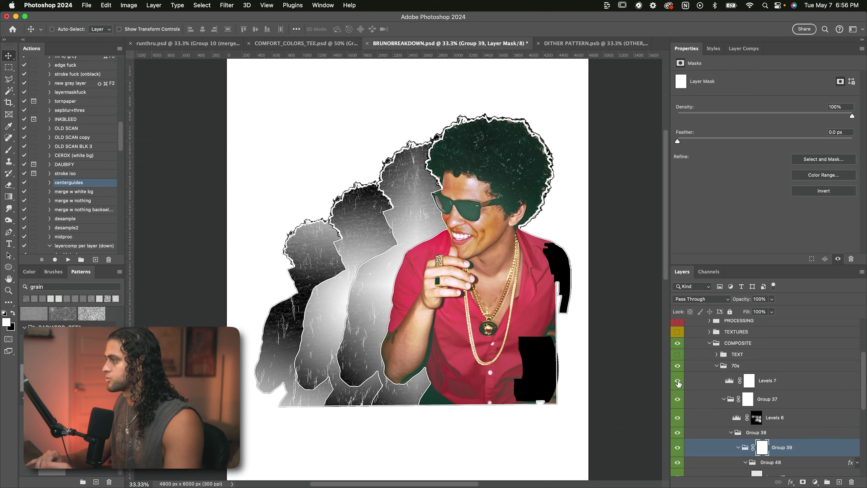
left_click(678, 357)
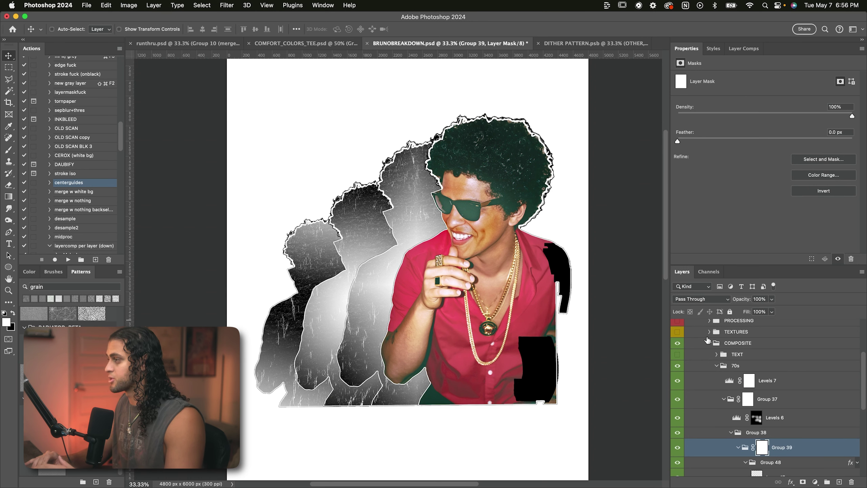
scroll(707, 339, "up", 3)
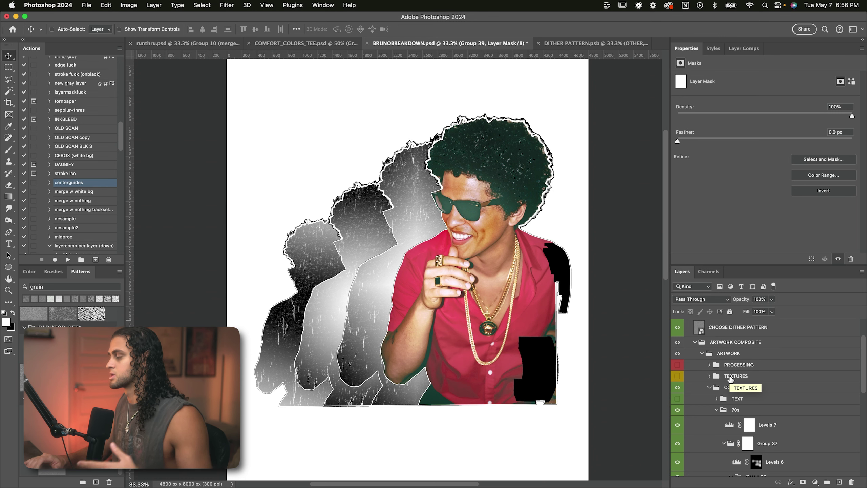
scroll(751, 379, "down", 5)
left_click(768, 374)
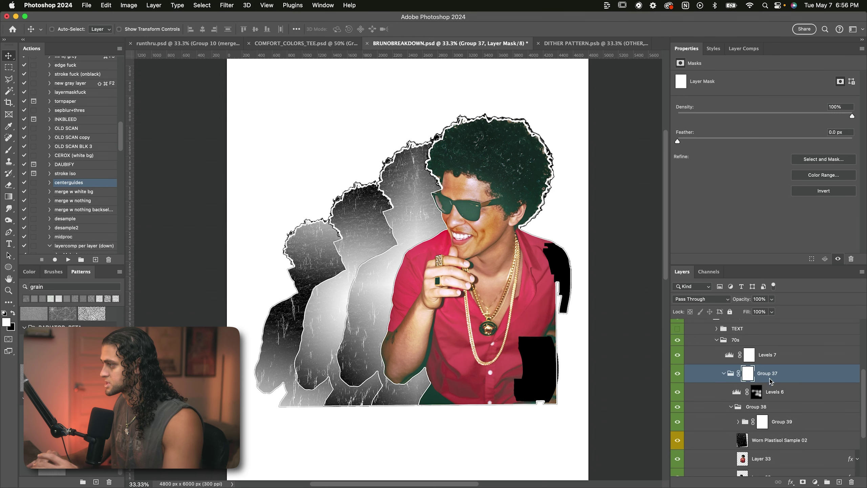
left_click(679, 375)
scroll(680, 375, "down", 3)
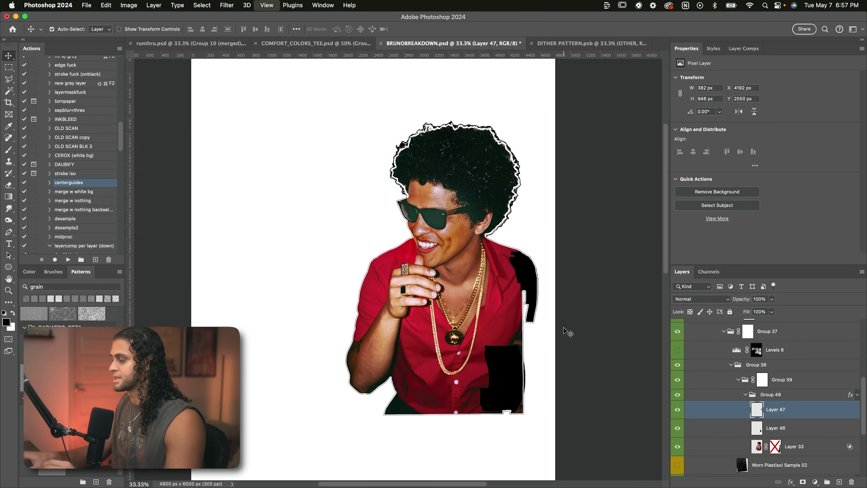
Examine the foreground cut-out and its black fill patches up close, checking Layer 47 and Layer 46 within Group 48.
key("super+plus")
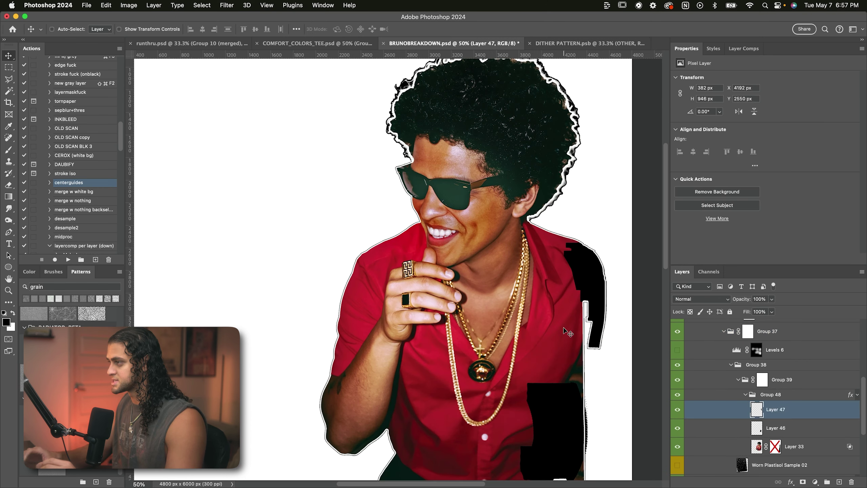
scroll(569, 329, "right", 2)
scroll(560, 261, "right", 2)
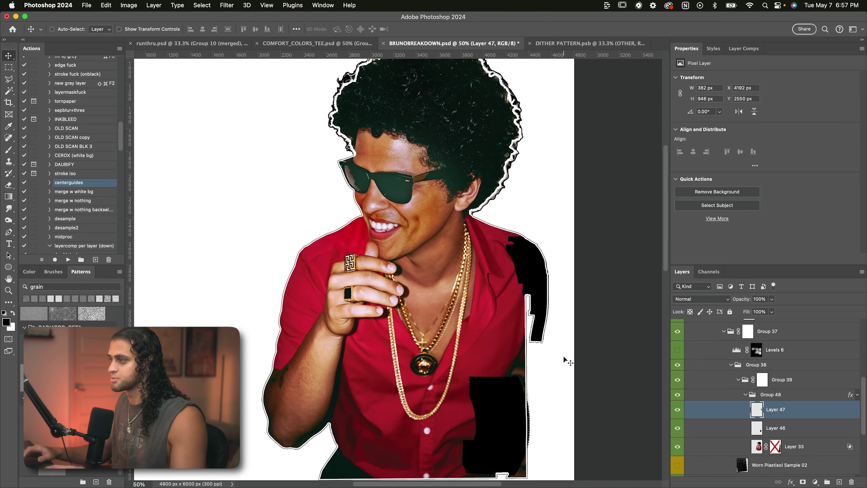
key("super+minus")
key("super+plus")
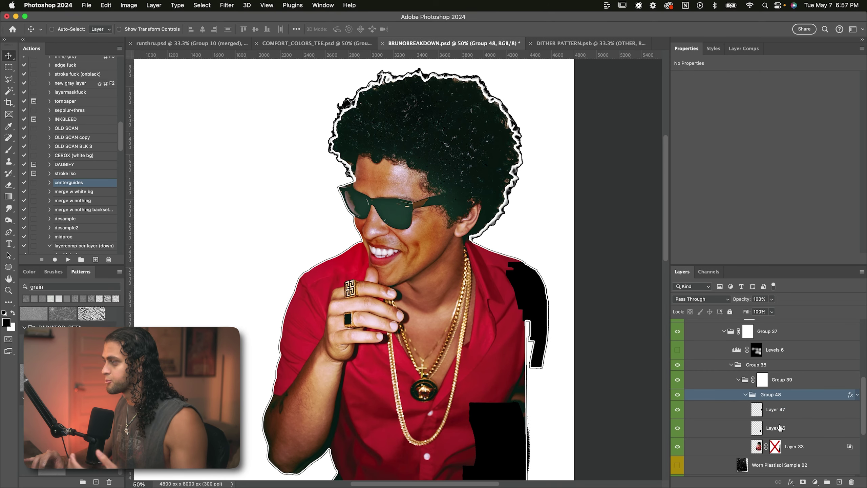
scroll(785, 416, "down", 1)
left_click(791, 393)
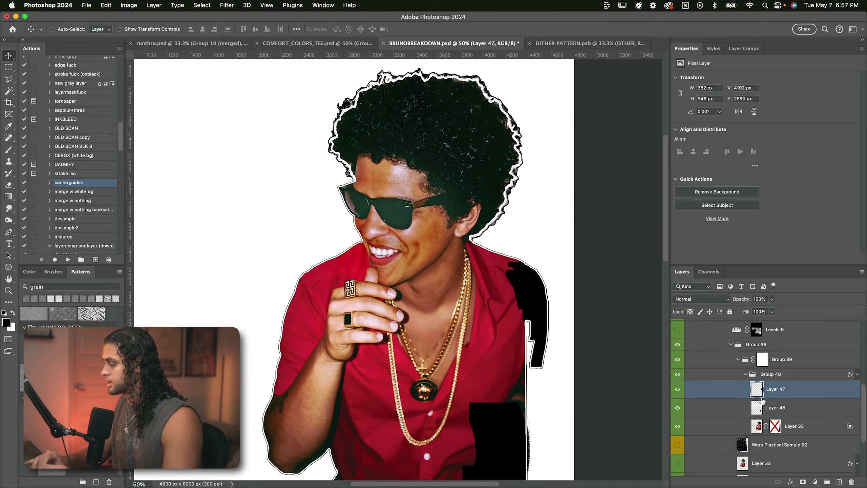
left_click(794, 413)
left_click(789, 376)
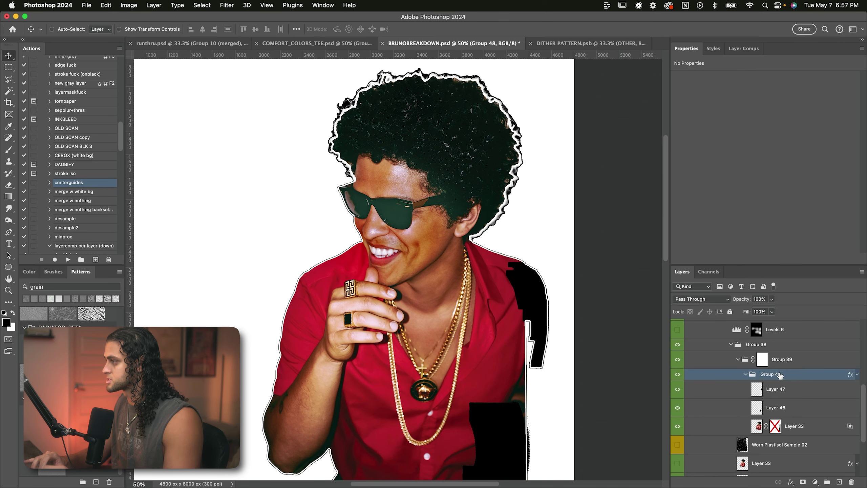
Open Group 48's layer style and review the settings of its two enabled strokes.
double_click(814, 376)
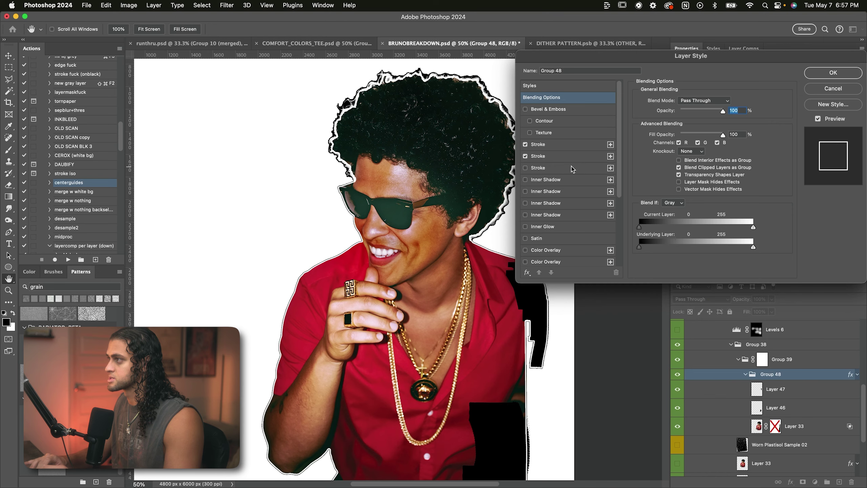
left_click_drag(561, 54, 601, 105)
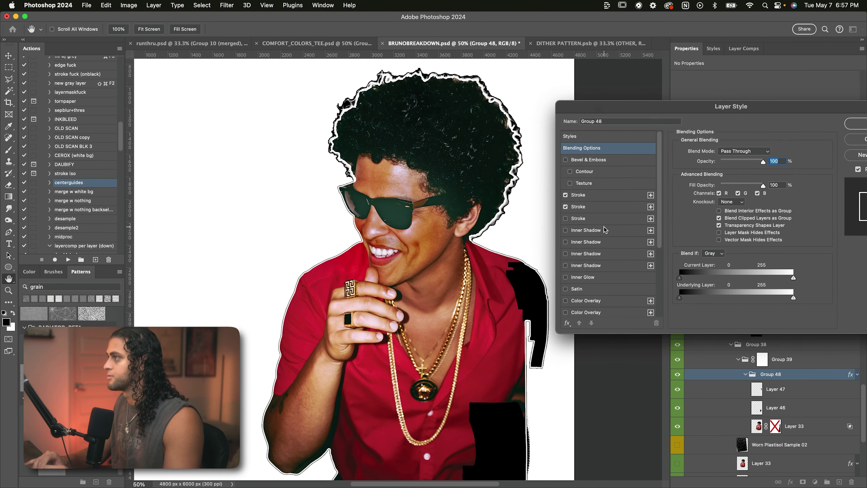
left_click(600, 198)
key("super+plus")
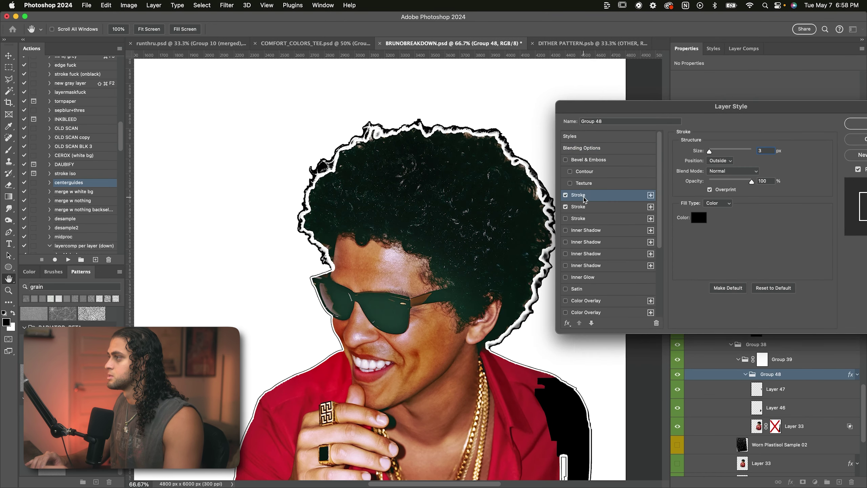
left_click(587, 207)
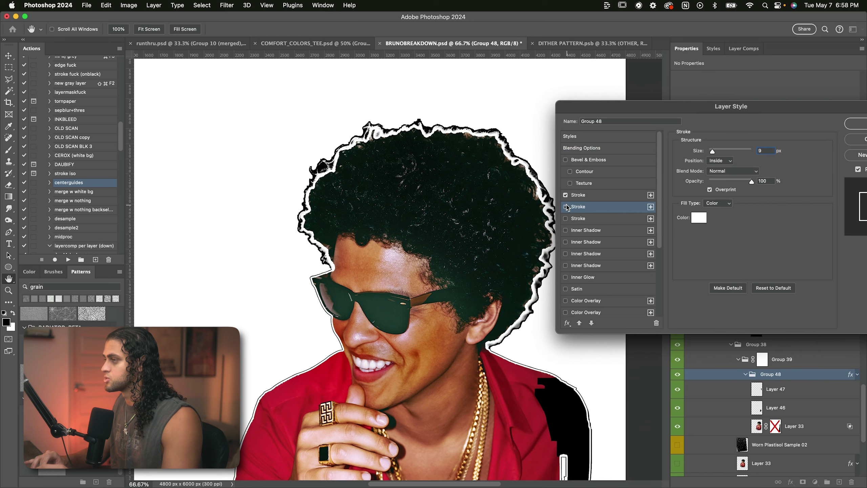
left_click(584, 195)
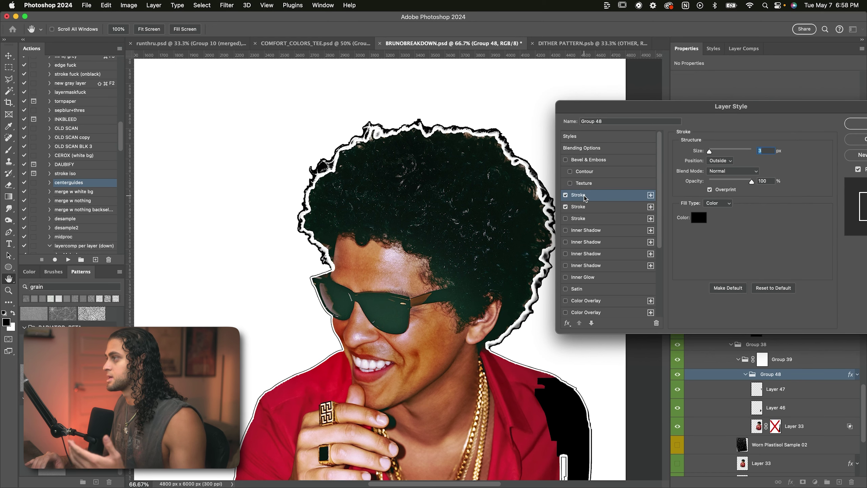
Examine the double stroke along the figure's hair and face against its settings, and close Group 48's layer style.
left_click_drag(637, 111, 536, 105)
left_click_drag(366, 257, 357, 225)
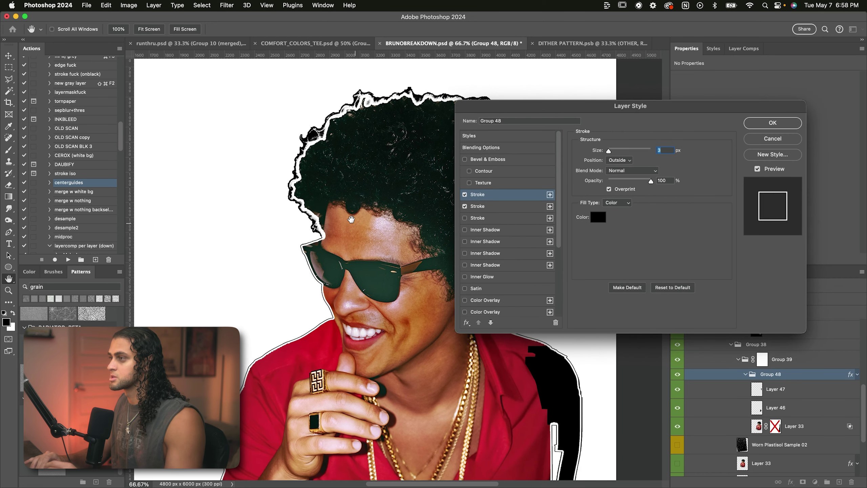
key("super+minus")
key("super+plus")
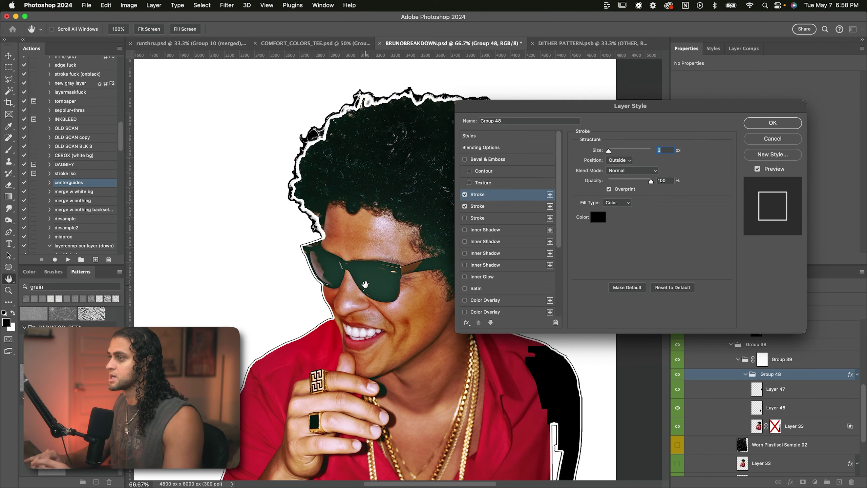
key("super+minus")
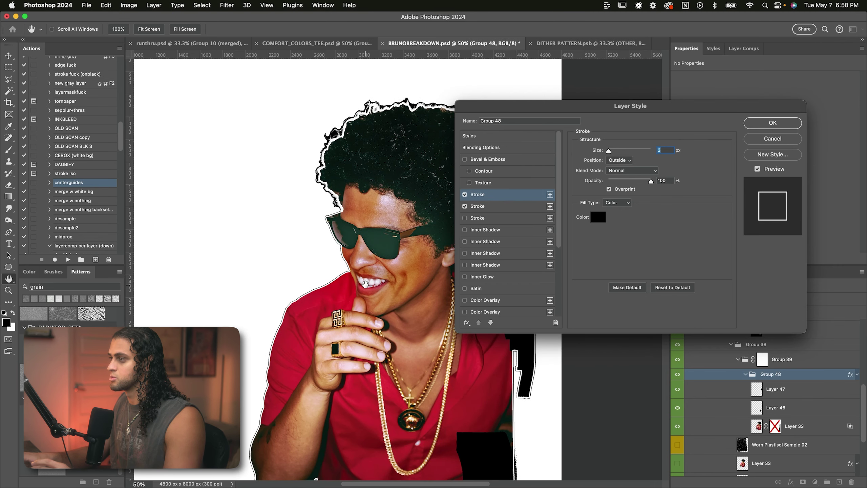
left_click(488, 207)
left_click(488, 197)
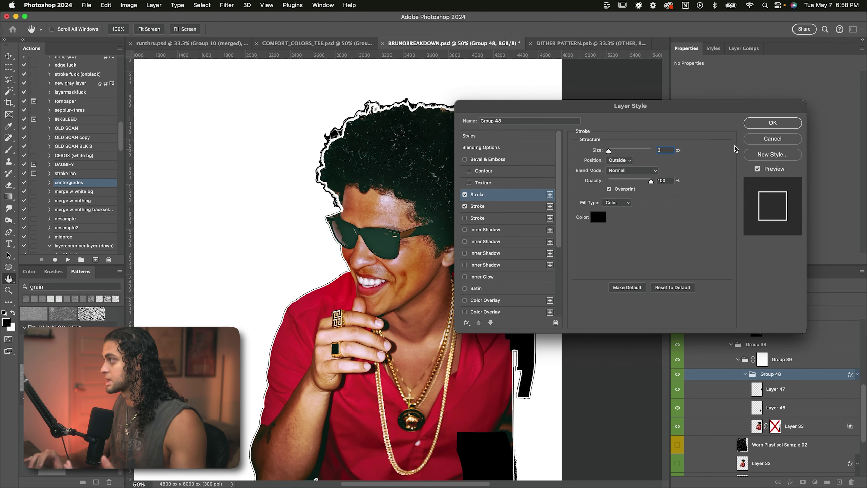
left_click(772, 123)
Collapse Group 48 and show the three Layer 33 silhouette copies behind the figure.
left_click(745, 374)
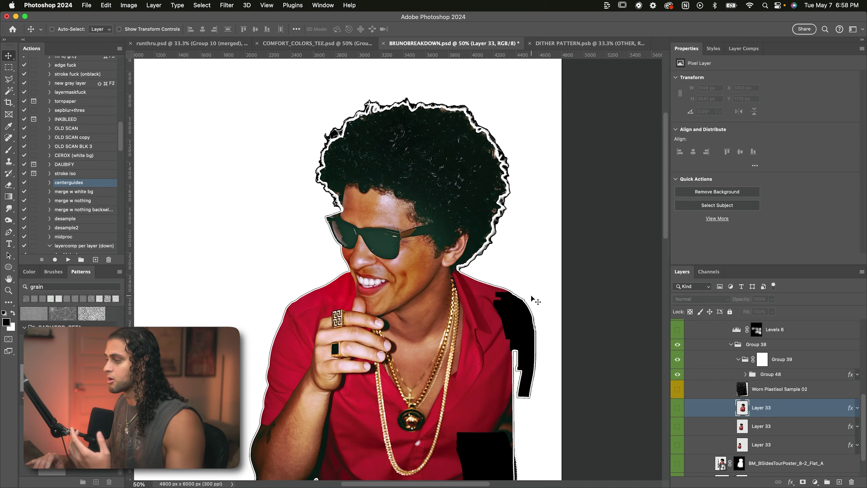
key("super+minus")
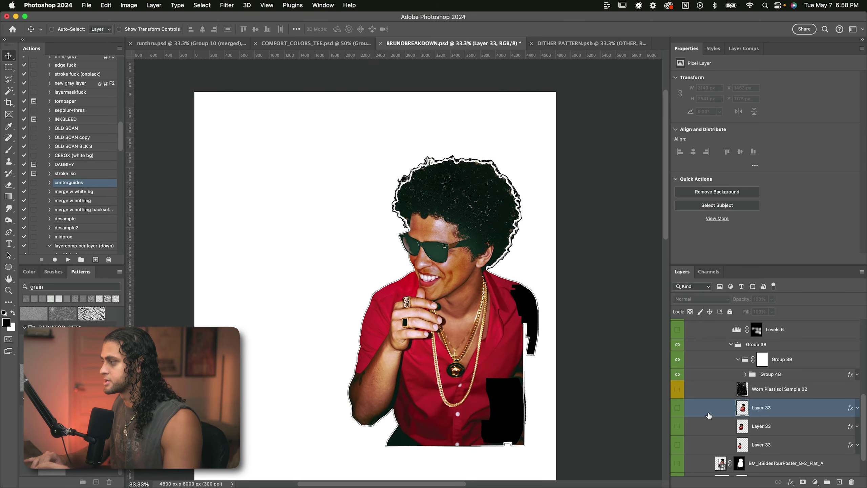
left_click_drag(680, 408, 681, 445)
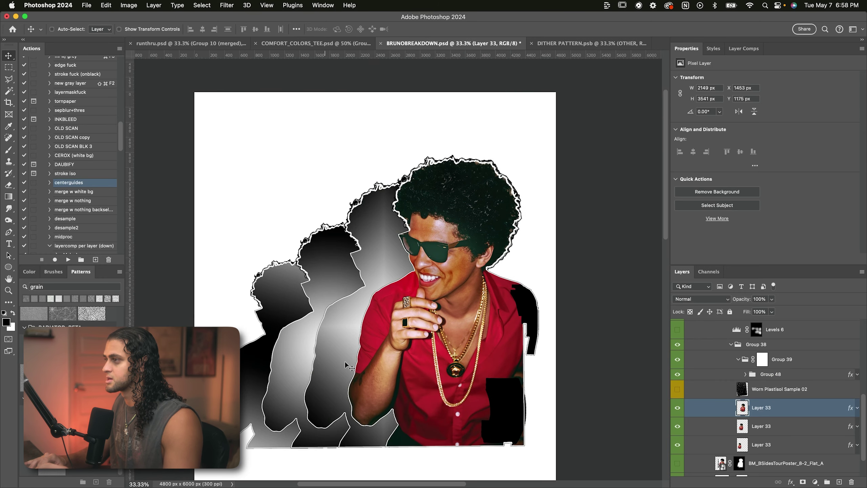
Examine the gradient shading and outlines of the three silhouettes stacked behind the figure.
key("super+equal")
key("super+minus")
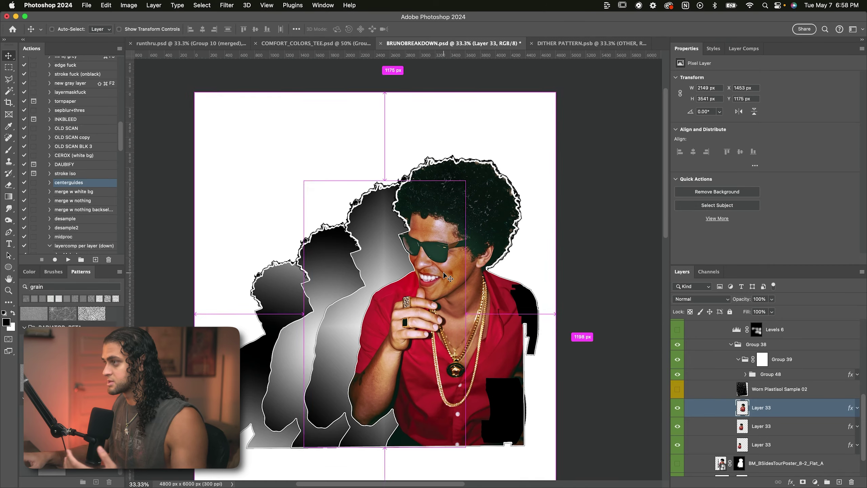
key("super+equal")
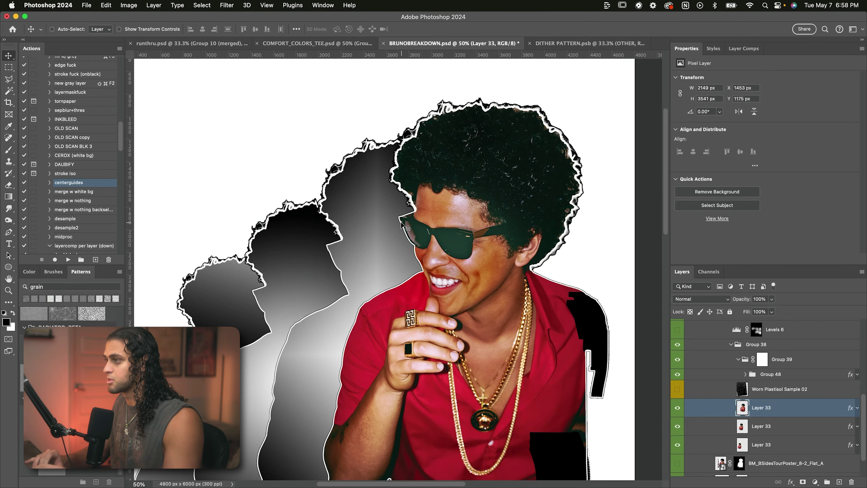
scroll(401, 223, "left", 3)
scroll(401, 222, "down", 1)
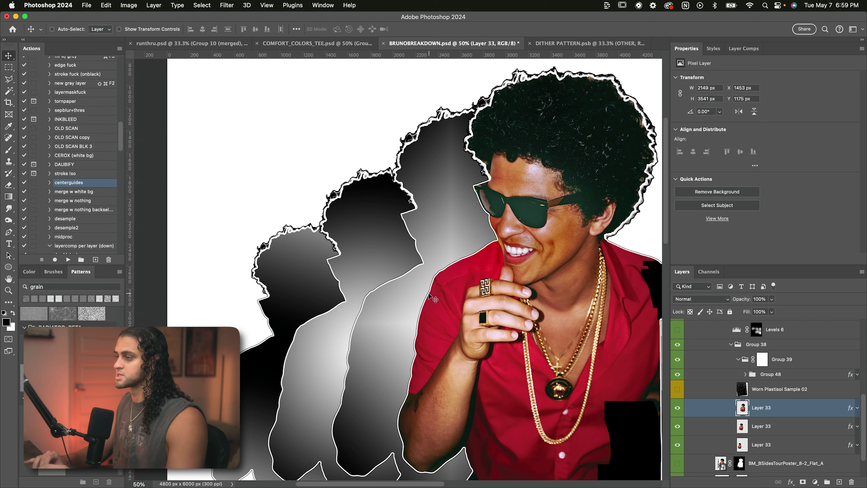
scroll(410, 333, "down", 3)
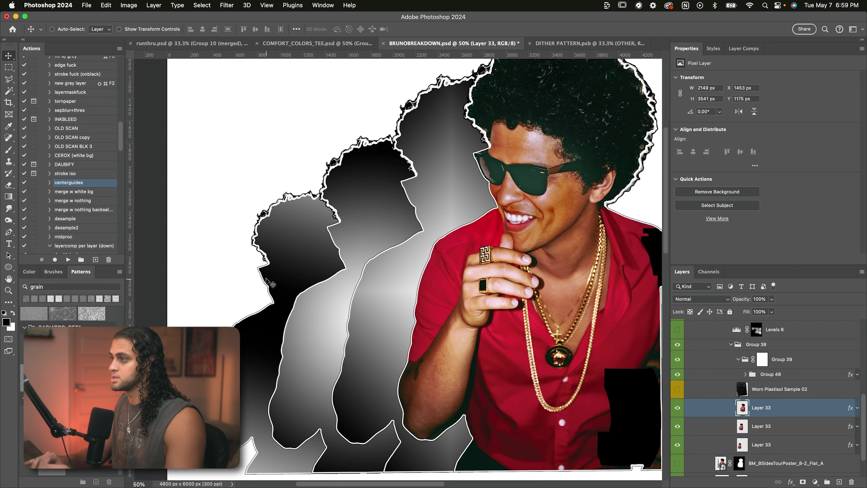
Hide the two lower Layer 33 silhouettes and expand the effects list of the upper Layer 33.
left_click_drag(508, 297, 450, 349)
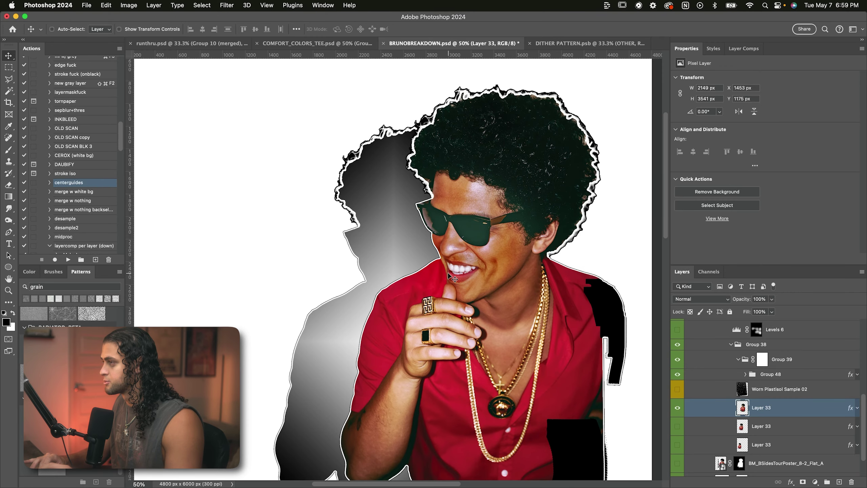
scroll(450, 277, "left", 2)
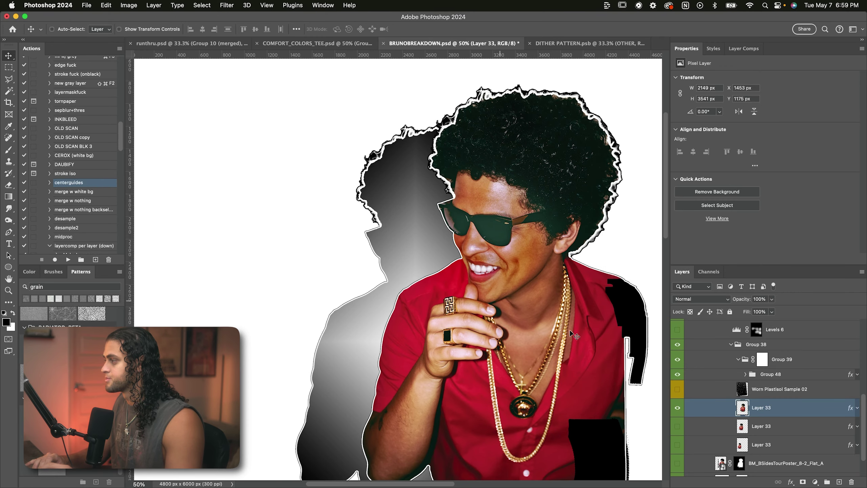
left_click(857, 408)
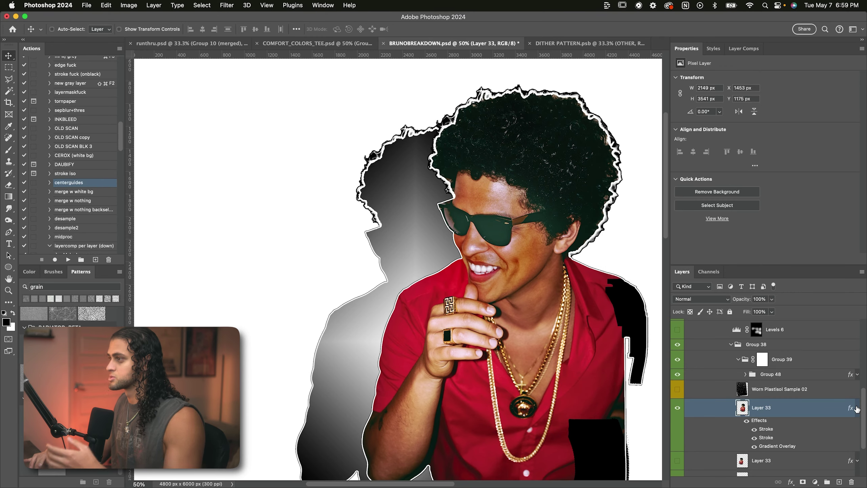
Open the upper Layer 33's layer style and review its Gradient Overlay settings, including the available gradient styles.
double_click(802, 411)
left_click_drag(569, 110, 625, 98)
scroll(537, 222, "down", 5)
left_click(537, 226)
left_click_drag(645, 99, 592, 136)
left_click(636, 208)
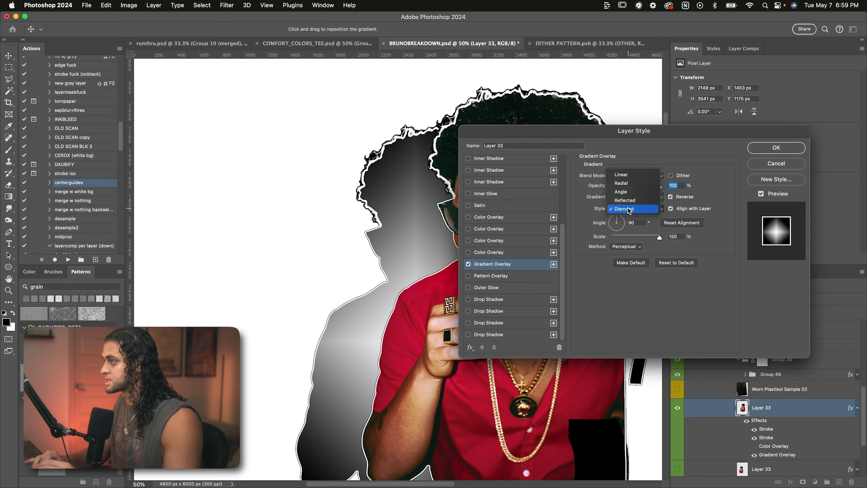
left_click(598, 209)
Examine the diamond gradient on the remaining silhouette beside its overlay settings, and close the upper Layer 33's layer style.
left_click_drag(545, 134, 580, 130)
mouse_move(412, 248)
left_mouse_down()
mouse_move(423, 253)
mouse_move(420, 245)
left_mouse_up()
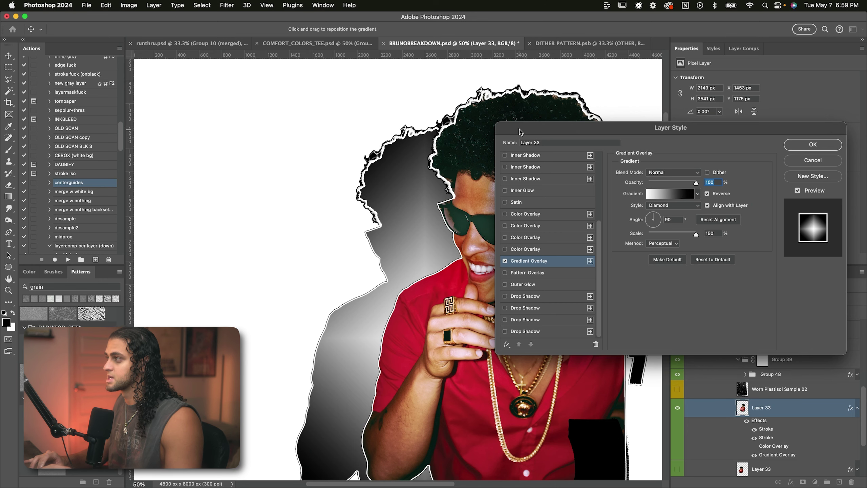
left_click_drag(525, 129, 518, 123)
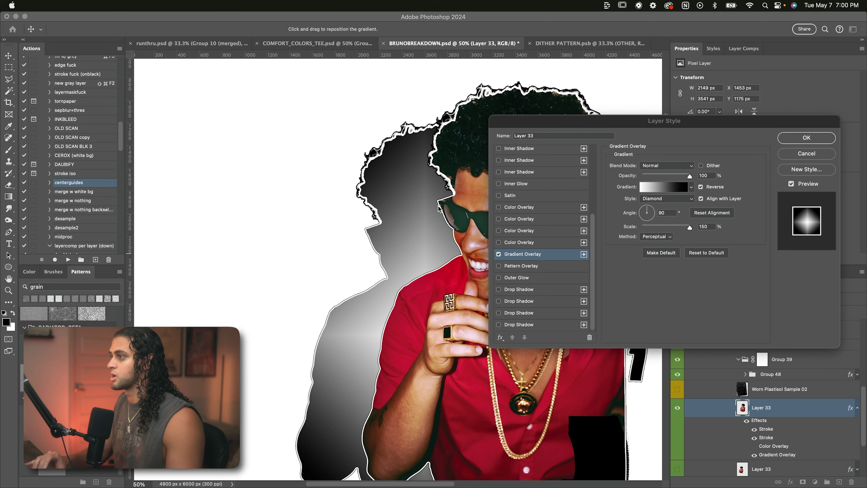
scroll(424, 267, "left", 3)
scroll(349, 308, "right", 4)
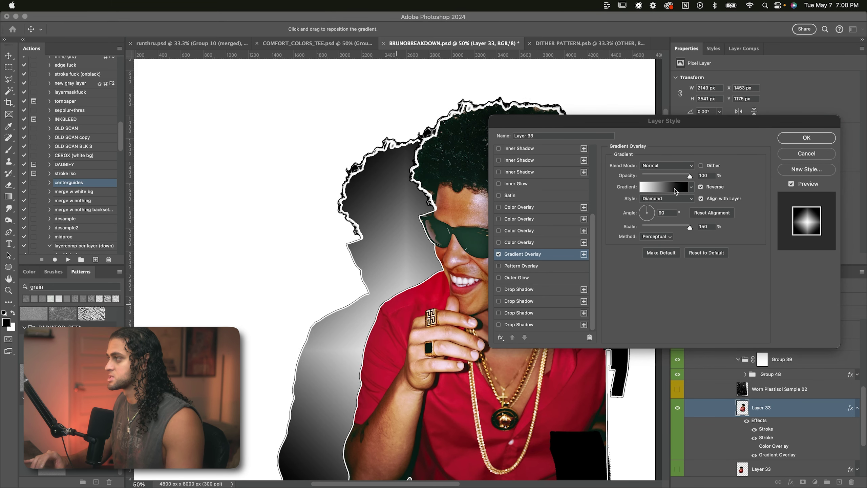
left_click(782, 142)
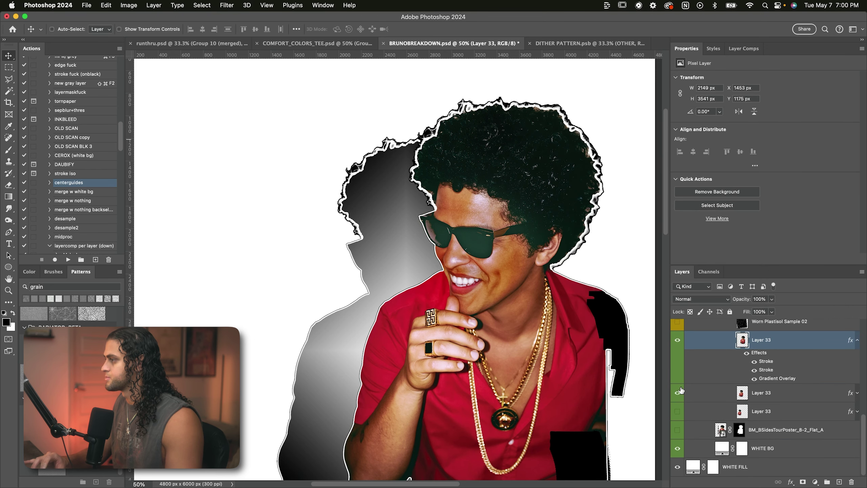
Show the middle Layer 33 silhouette and review the Gradient Overlay settings in its layer style.
left_click(679, 392)
scroll(580, 363, "left", 5)
scroll(581, 362, "down", 3)
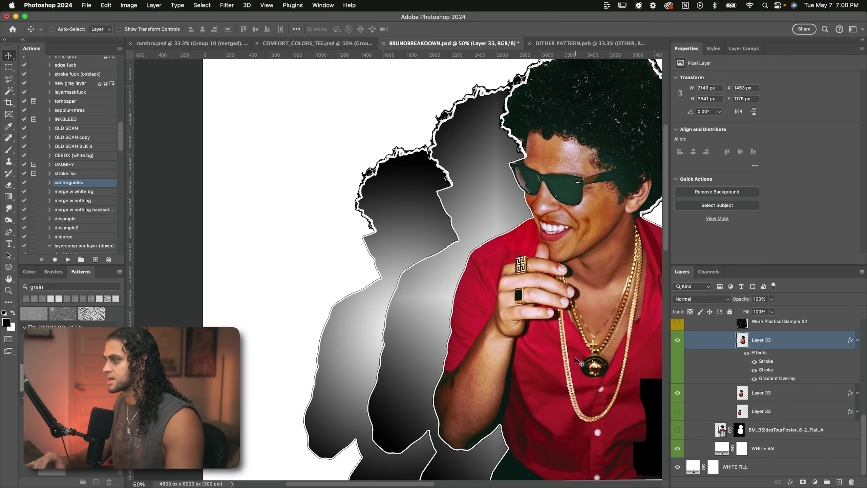
double_click(794, 396)
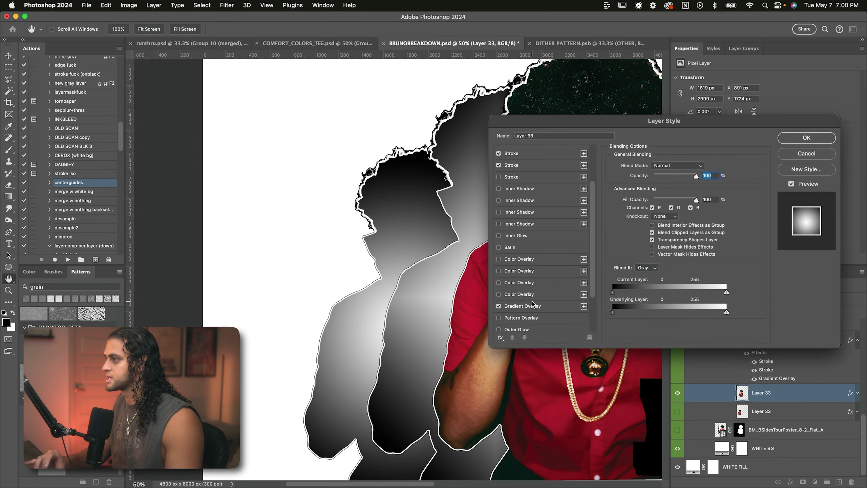
left_click(532, 306)
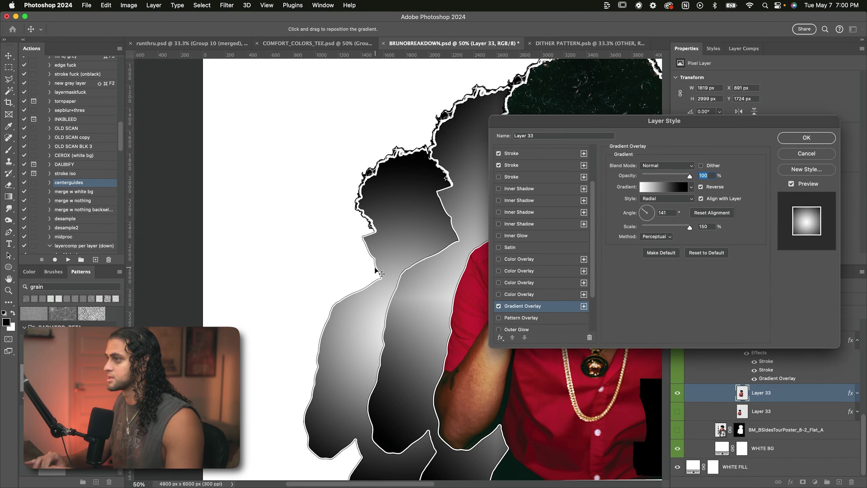
scroll(376, 272, "right", 2)
scroll(423, 280, "right", 3)
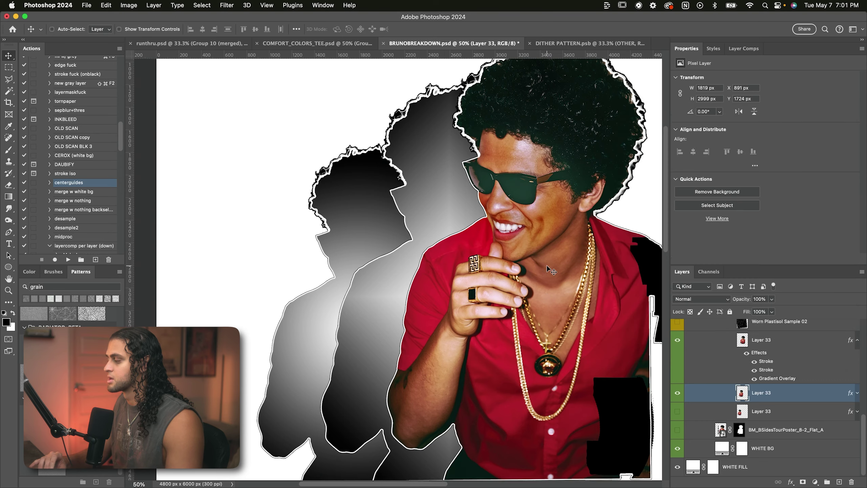
Show the lowest Layer 33 silhouette and examine its shading beside the other silhouettes.
scroll(548, 266, "down", 2)
left_click(675, 411)
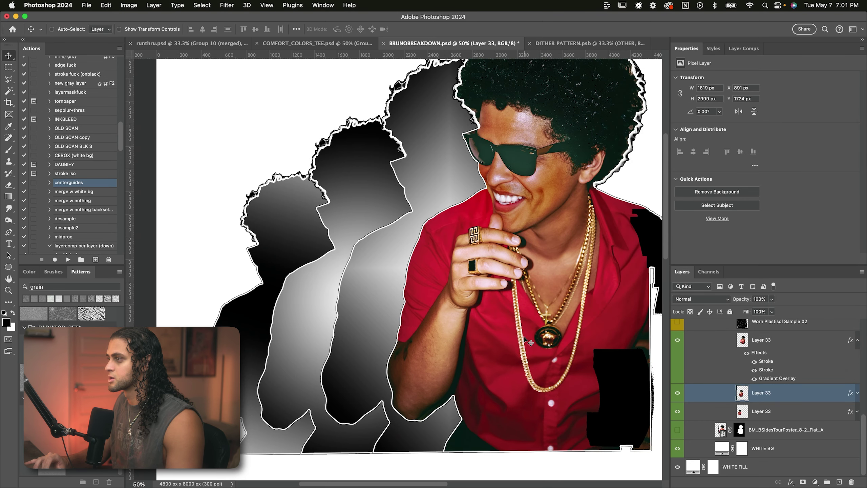
scroll(530, 341, "left", 2)
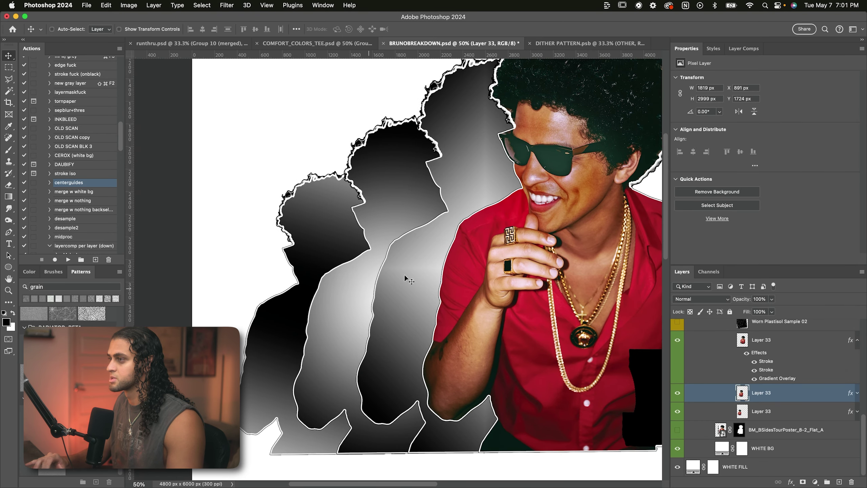
scroll(342, 285, "up", 1)
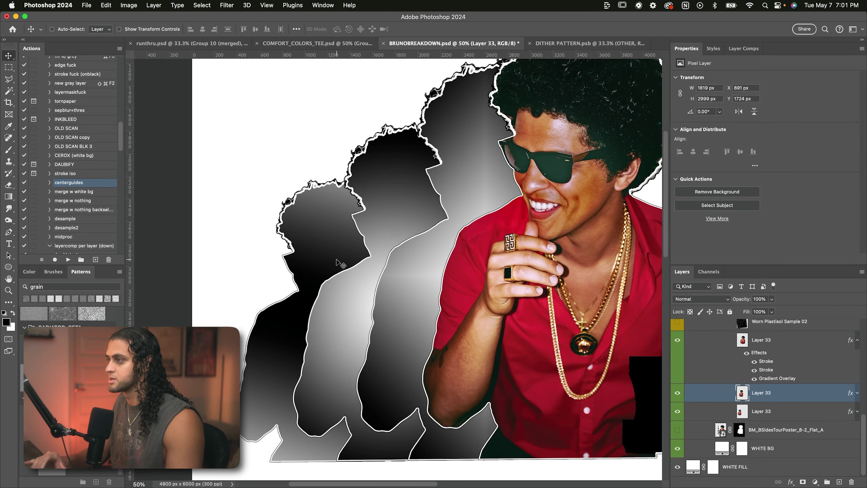
scroll(341, 265, "up", 1)
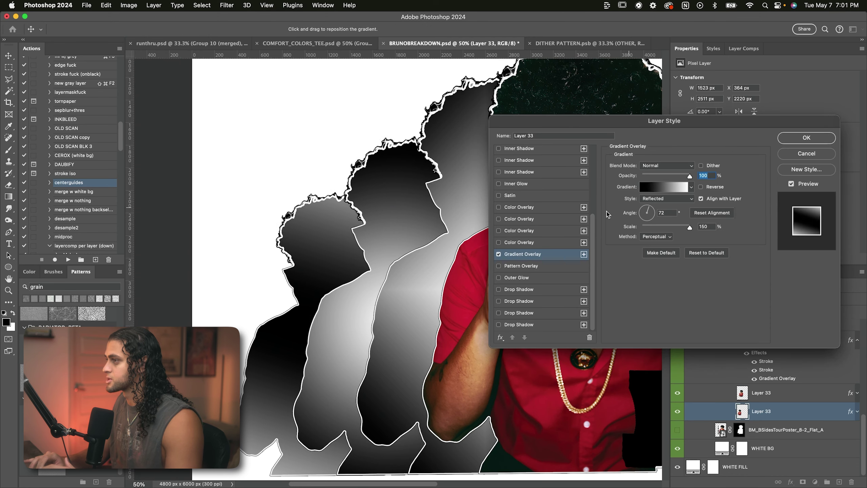
Review the lowest Layer 33's Gradient Overlay settings, including its style options, against the silhouette on the canvas.
scroll(345, 318, "down", 3)
scroll(346, 318, "up", 2)
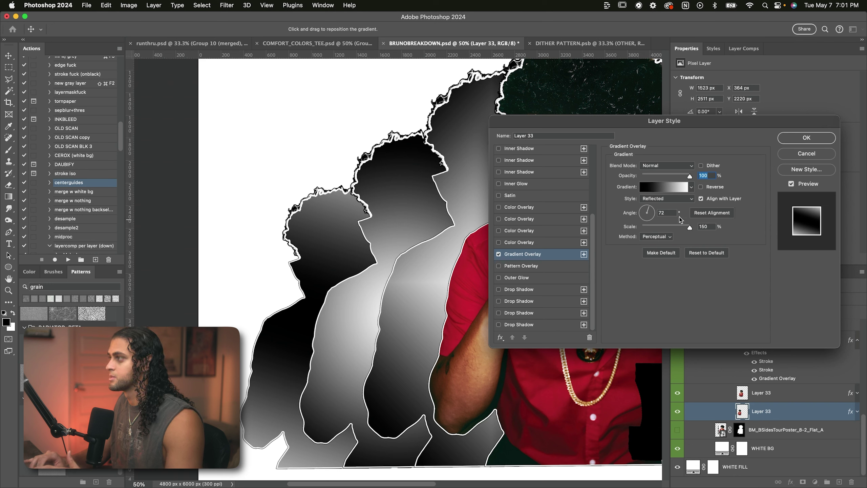
left_click(649, 202)
left_click(651, 199)
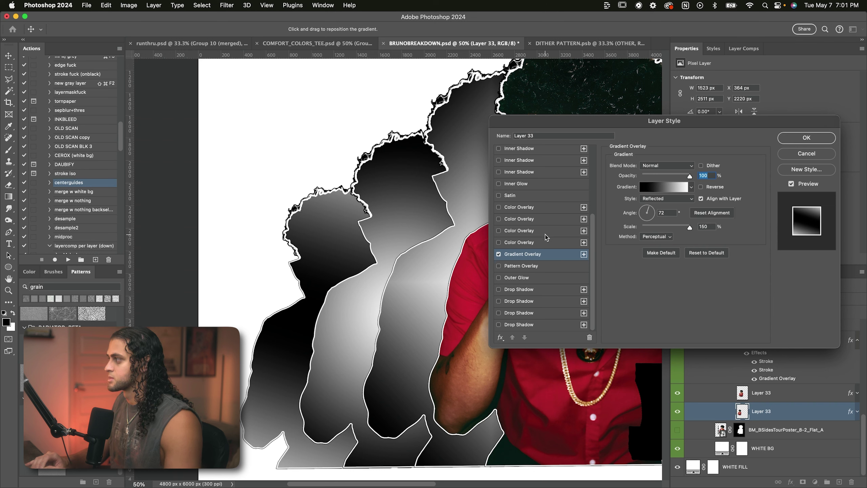
Review the settings of both active Stroke effects on the lowest Layer 33 and close its layer style.
scroll(546, 237, "up", 5)
left_click(535, 222)
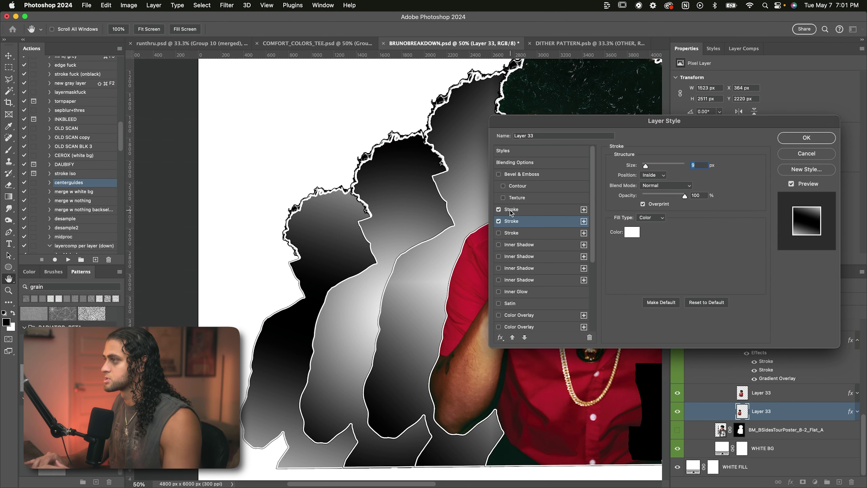
left_click(541, 213)
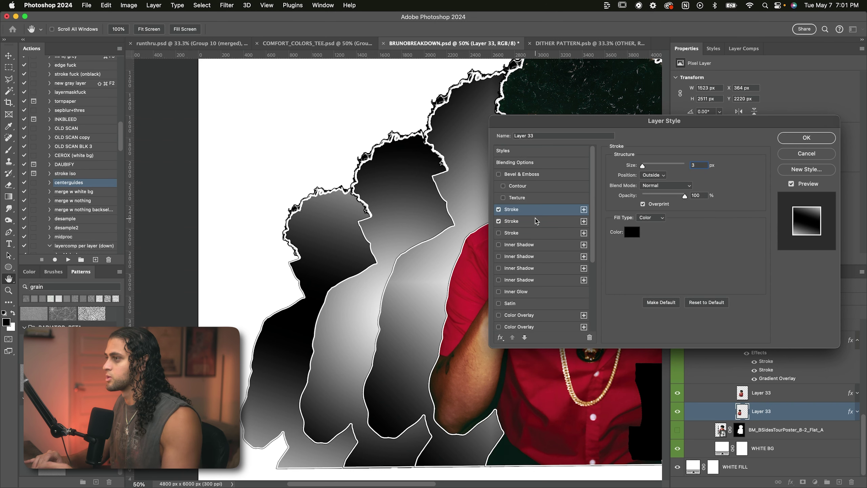
left_click(536, 218)
left_click(805, 143)
key("v")
Select the Worn Plastisol Sample 02 texture layer above the silhouettes and make it visible.
key("super+minus")
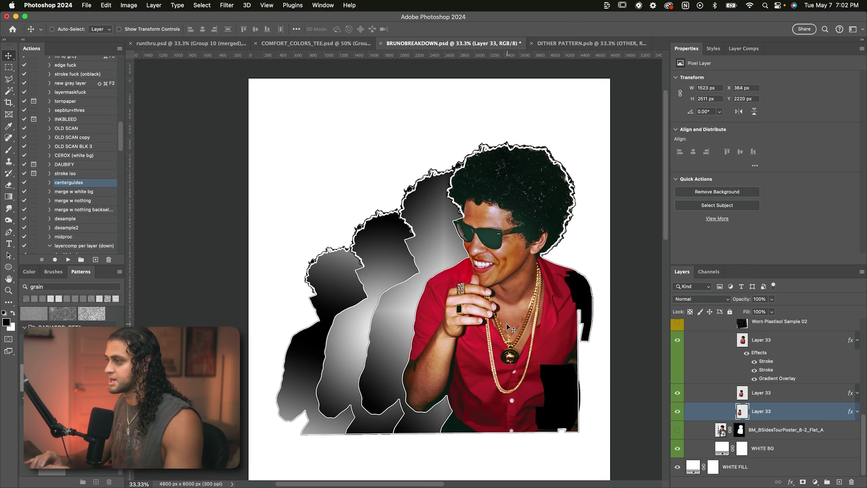
key("super+equal")
key("super+minus")
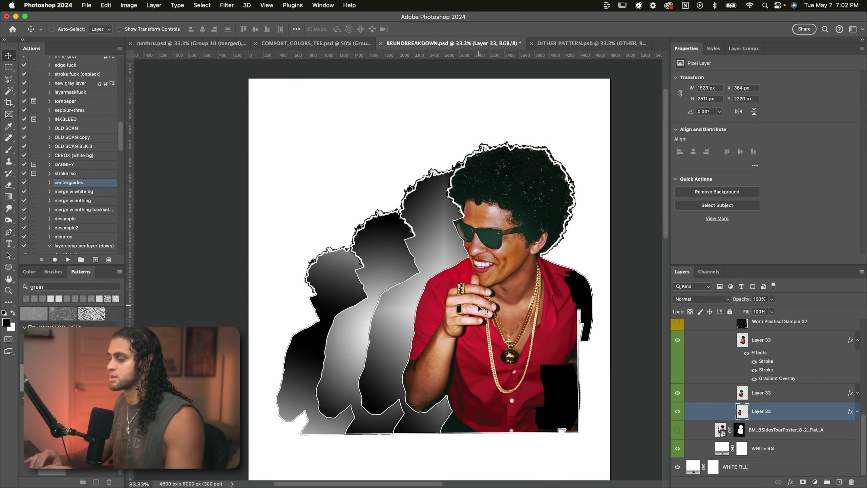
scroll(591, 278, "down", 3)
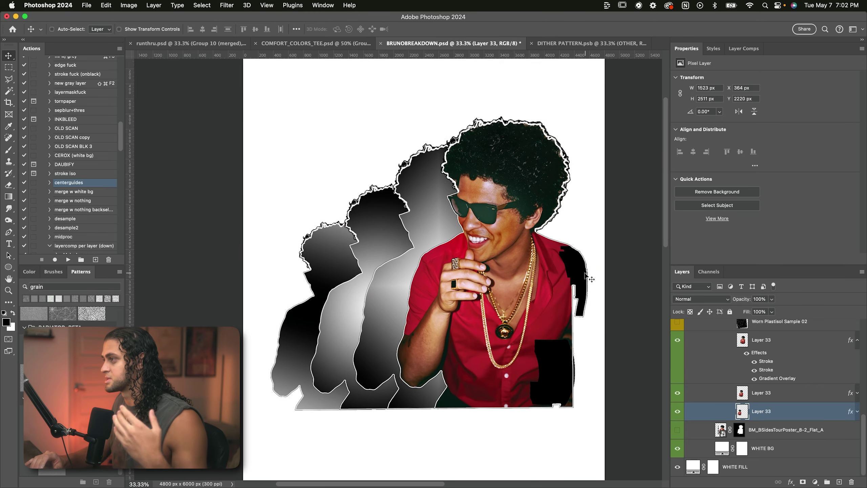
scroll(591, 279, "left", 3)
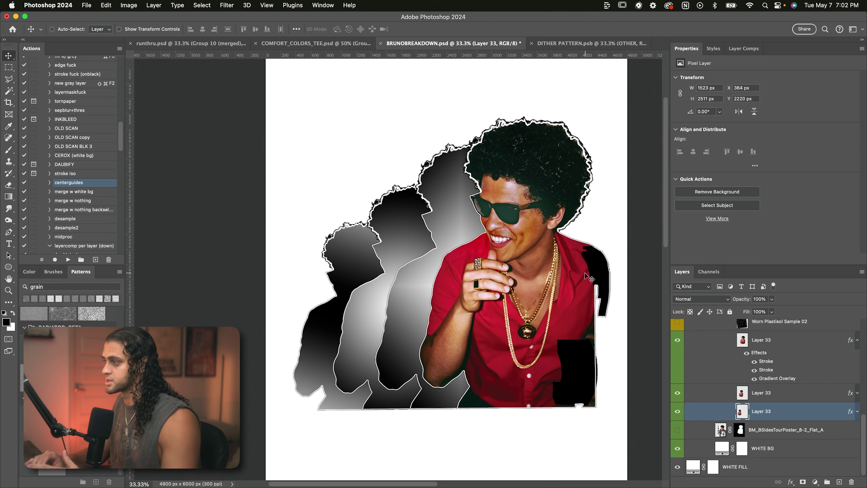
scroll(783, 341, "up", 3)
left_click(762, 355)
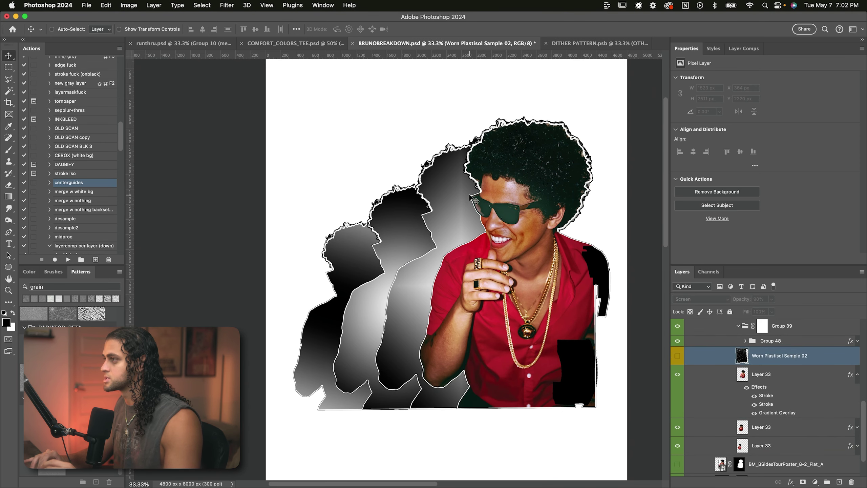
scroll(572, 333, "up", 2)
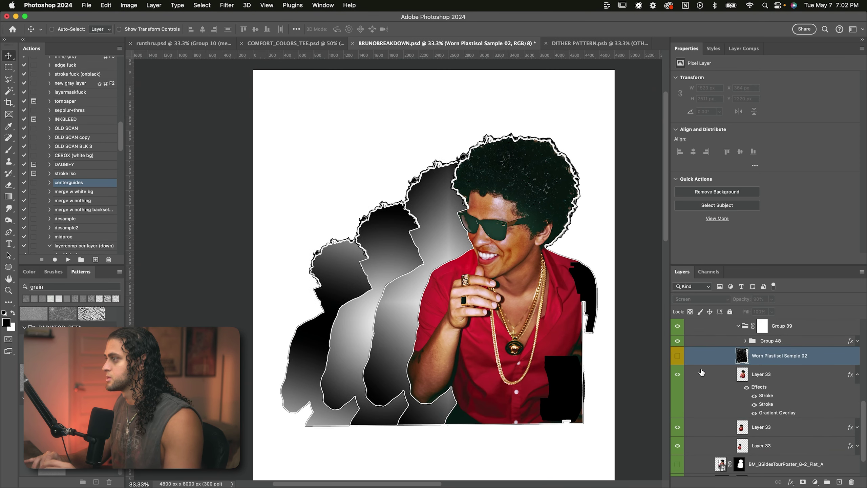
left_click(678, 356)
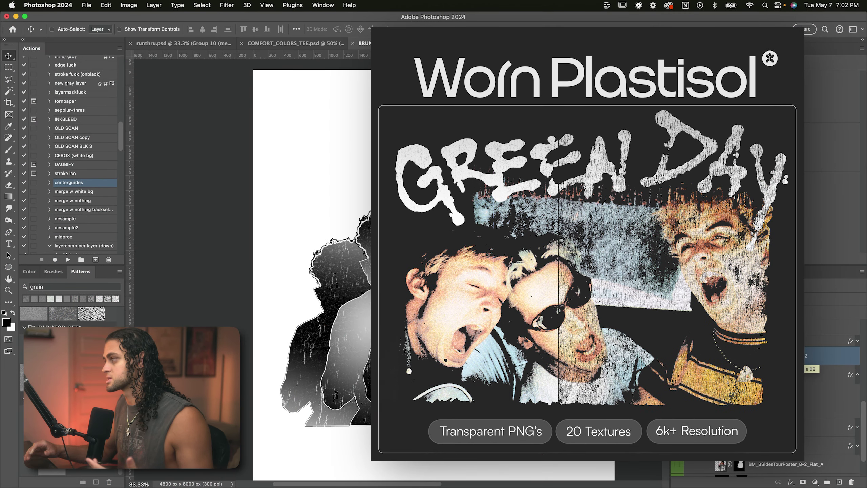
Collapse the upper Layer 33's effects list and locate Group 48 and the Worn Plastisol Sample 02 layer in the stack.
scroll(765, 359, "up", 3)
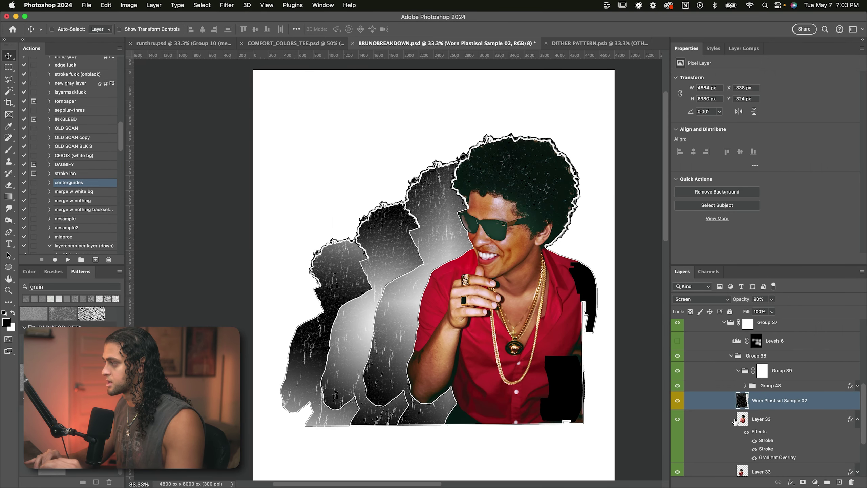
scroll(735, 421, "down", 3)
left_click(858, 370)
scroll(771, 380, "up", 4)
left_click(770, 411)
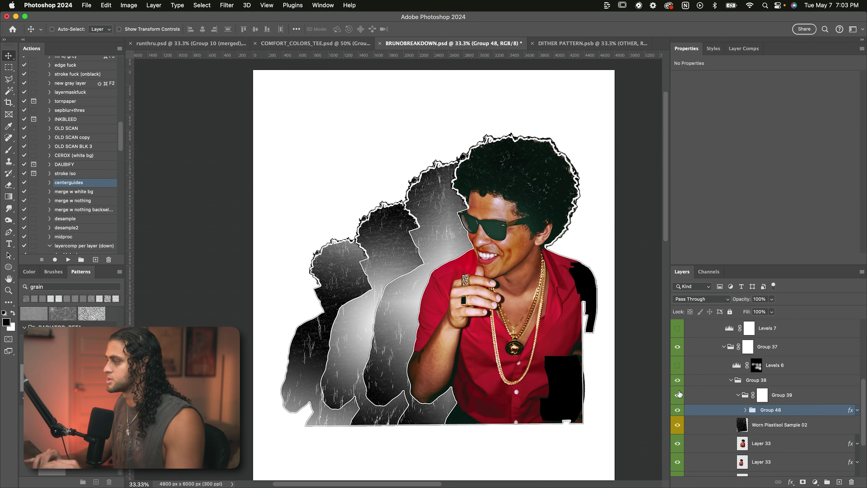
left_click(760, 429)
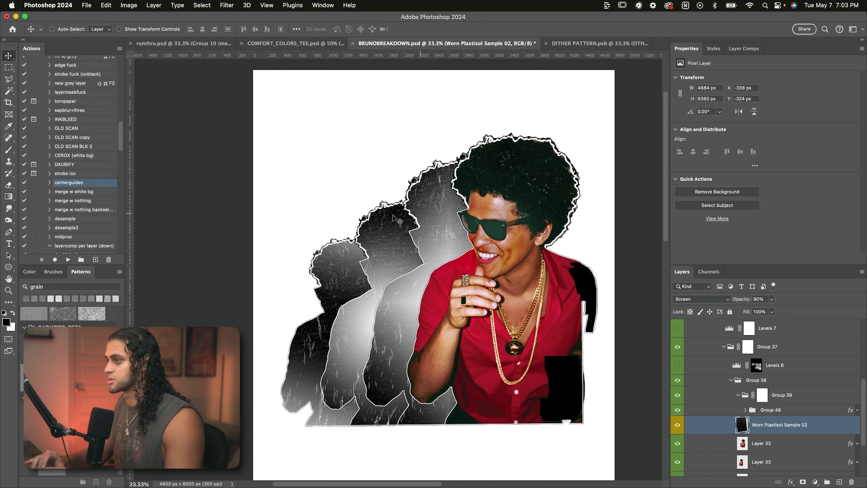
Make the masked Levels 6 adjustment above Group 38 visible and toggle it to compare the figure's brightness.
left_click(786, 366)
left_click(677, 397)
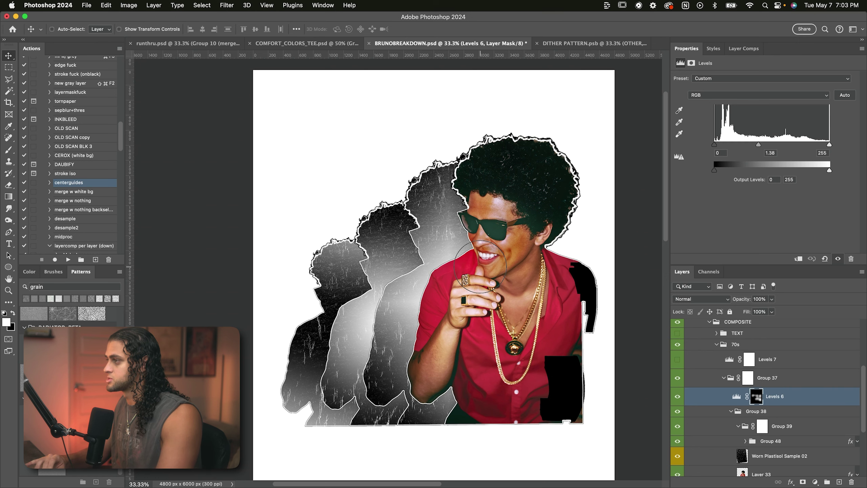
key("b")
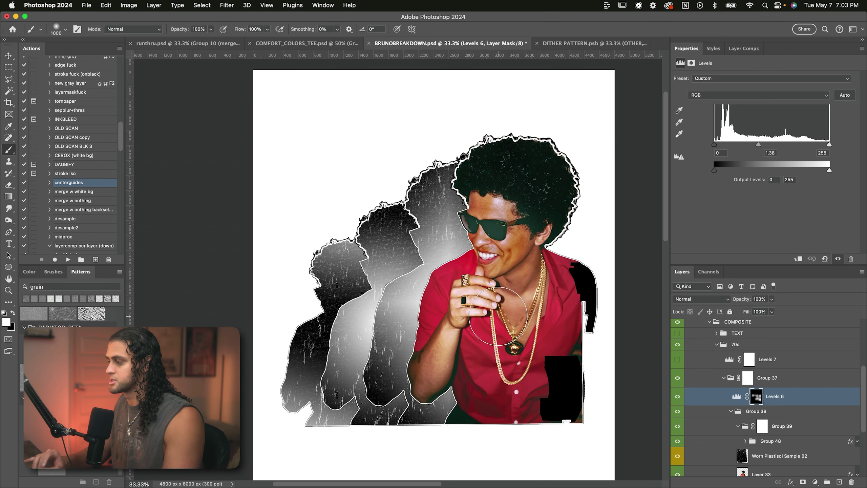
key("v")
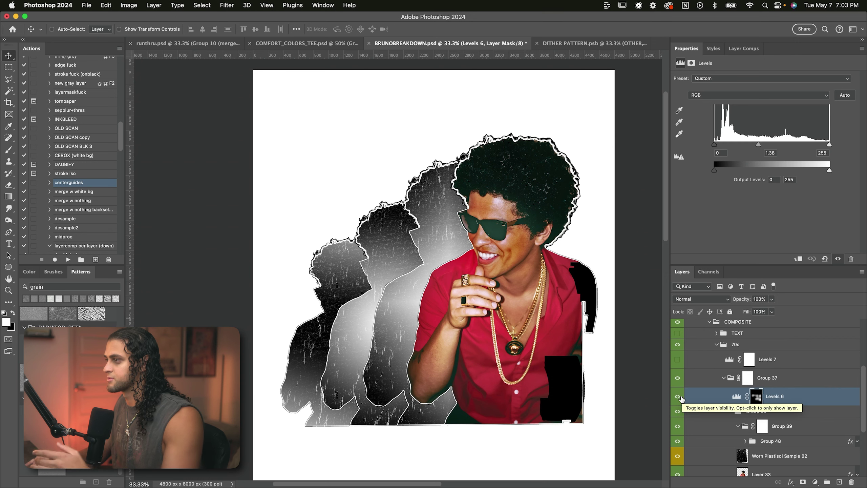
left_click(680, 397)
left_click(680, 397)
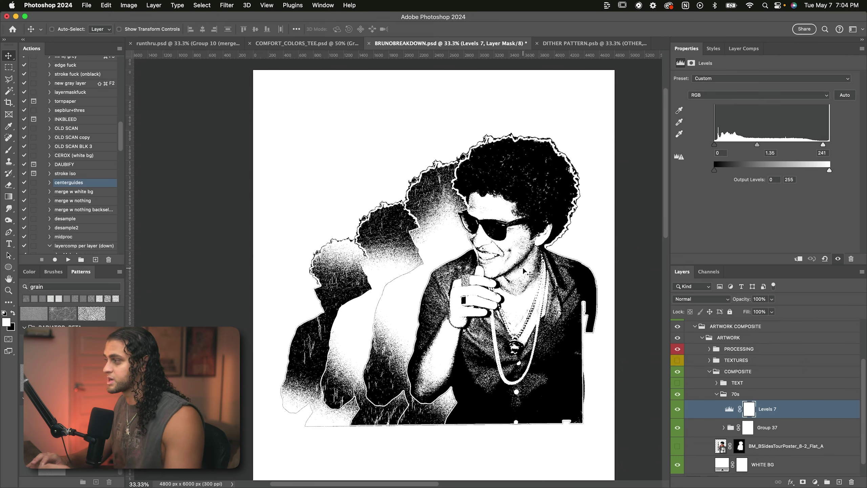
Select the PROCESSING group and examine the dithered black-and-white figure and silhouettes up close.
left_click(683, 352)
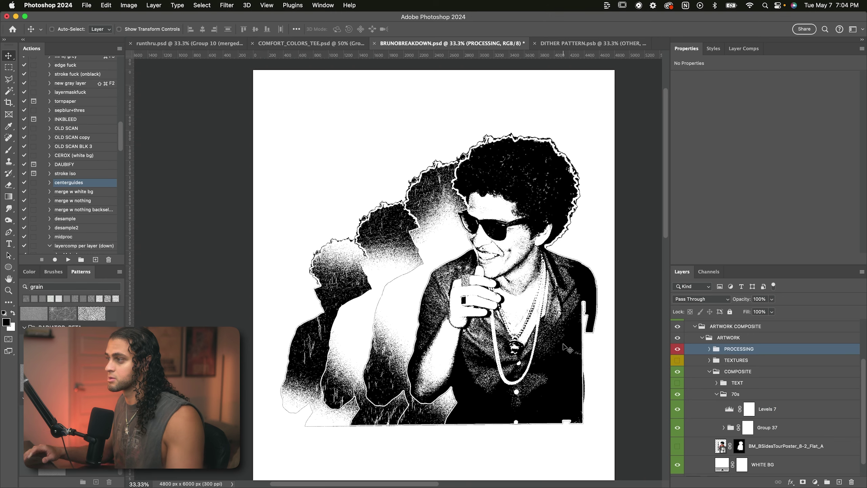
key("super+equal")
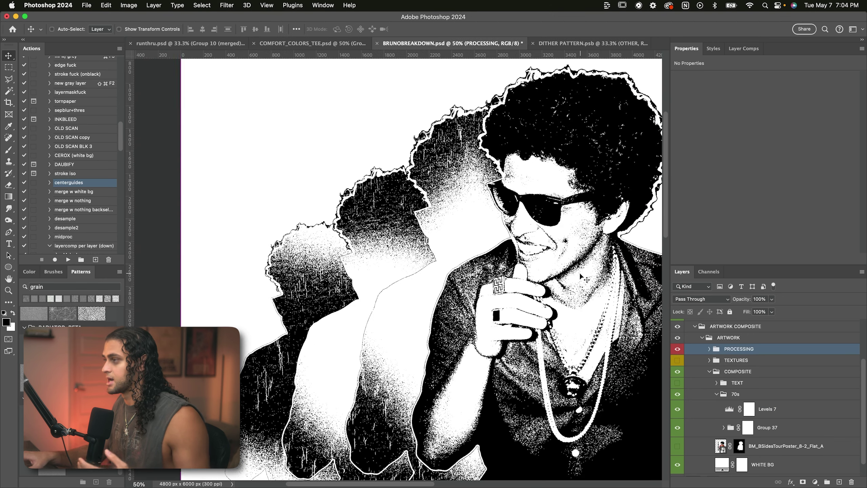
scroll(512, 257, "right", 2)
scroll(512, 257, "down", 1)
key("super+minus")
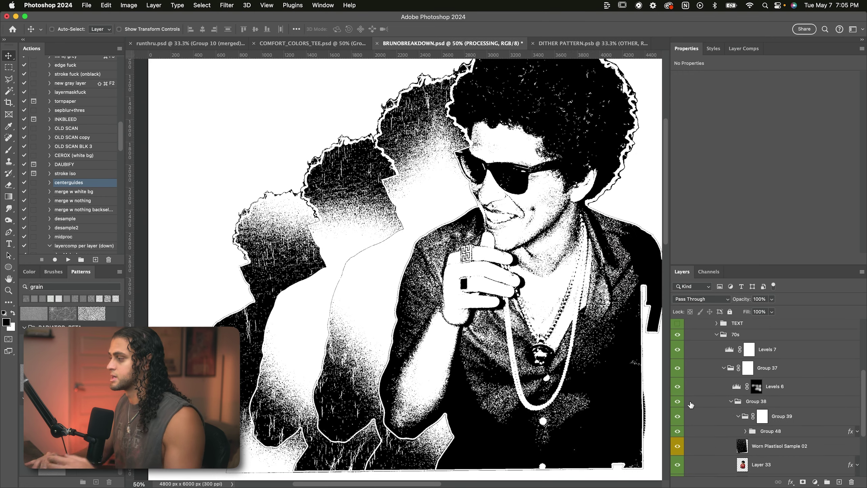
Select Levels 6 and toggle its visibility to compare its effect on the dithered artwork.
left_click(679, 389)
left_click(788, 388)
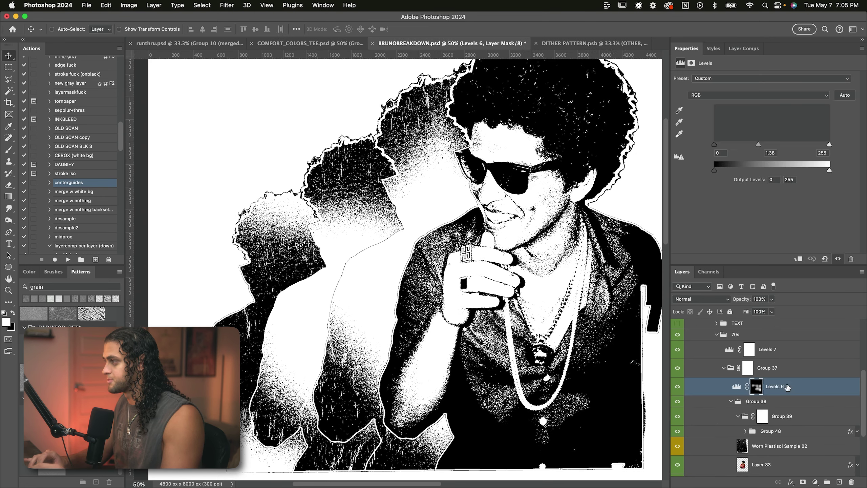
key("super+minus")
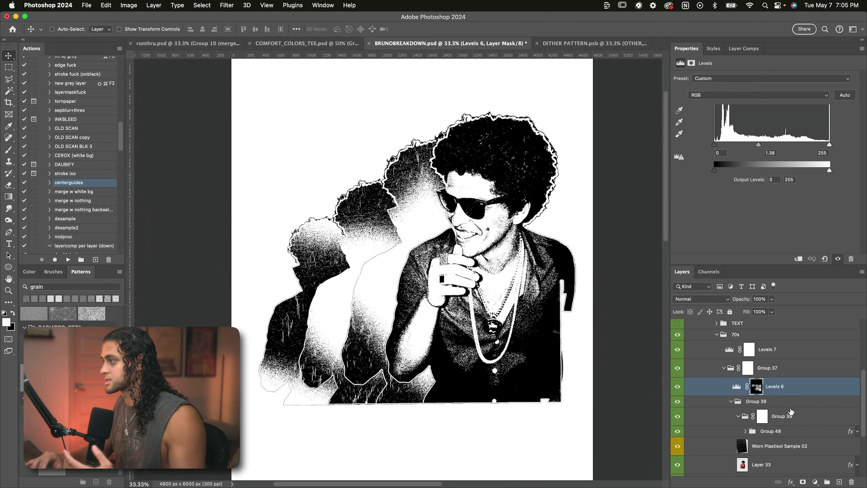
left_click(678, 389)
left_click(678, 389)
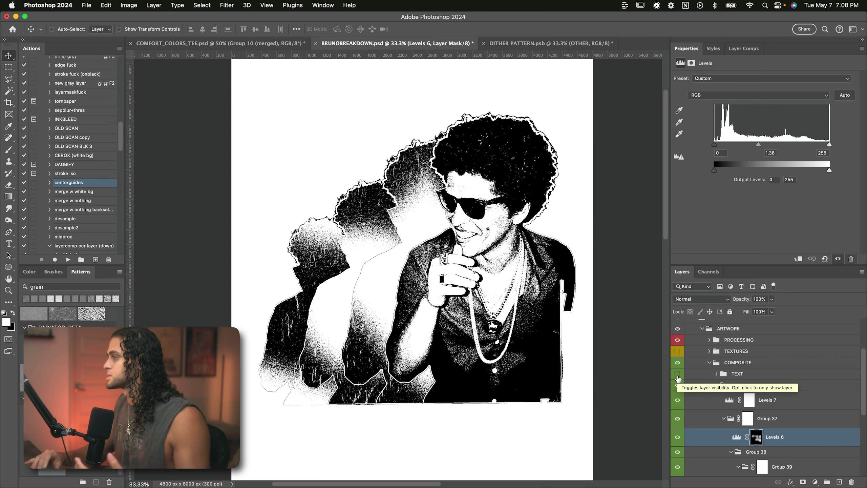
Show the TEXT group inside COMPOSITE and collapse the 70s group below it.
left_click(678, 374)
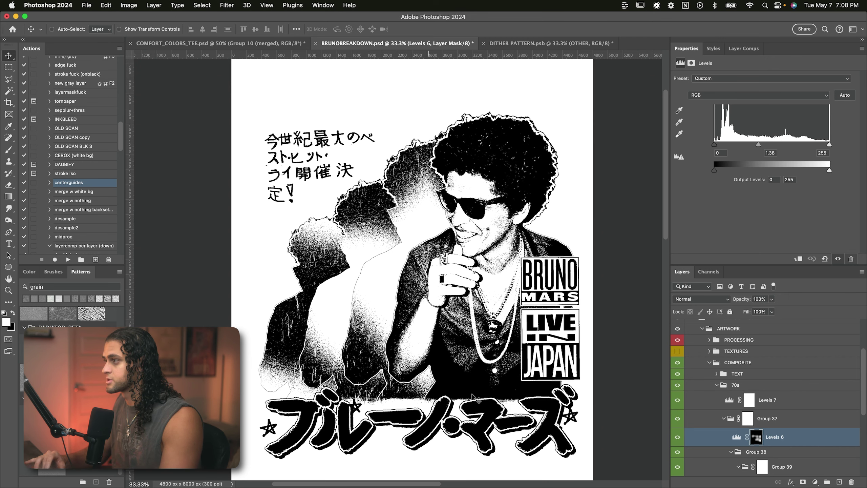
scroll(729, 382, "up", 2)
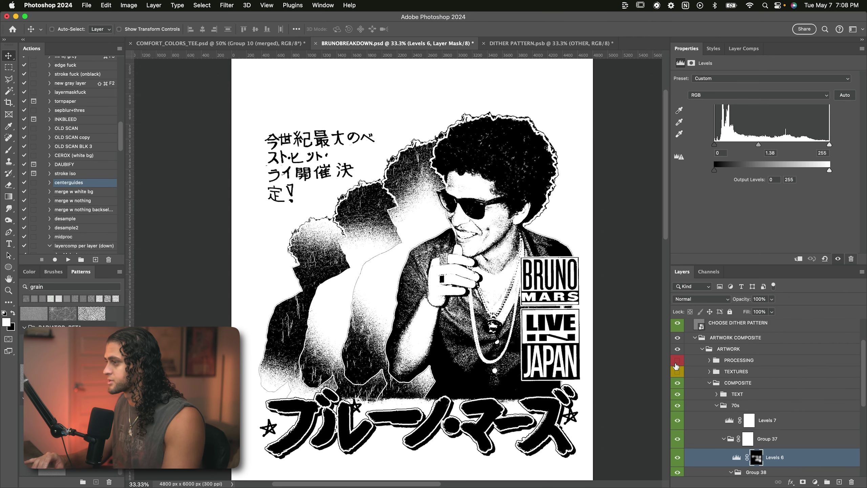
scroll(726, 406, "down", 1)
left_click(718, 390)
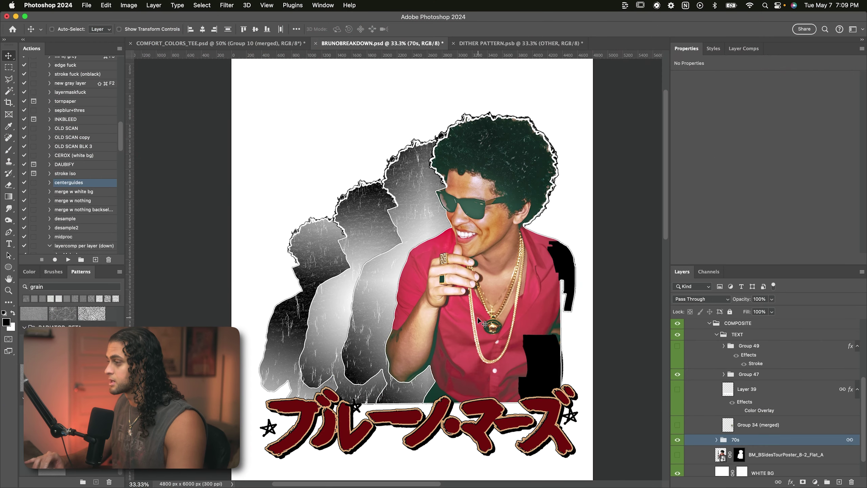
Expand Group 47 to its txt group and toggle that group's effects to compare plain and styled lettering.
scroll(477, 317, "down", 3)
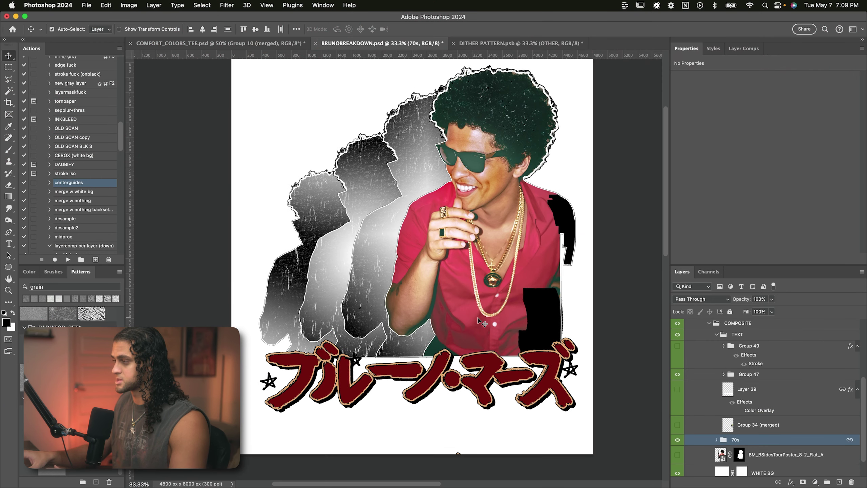
key("super+equal")
key("super+minus")
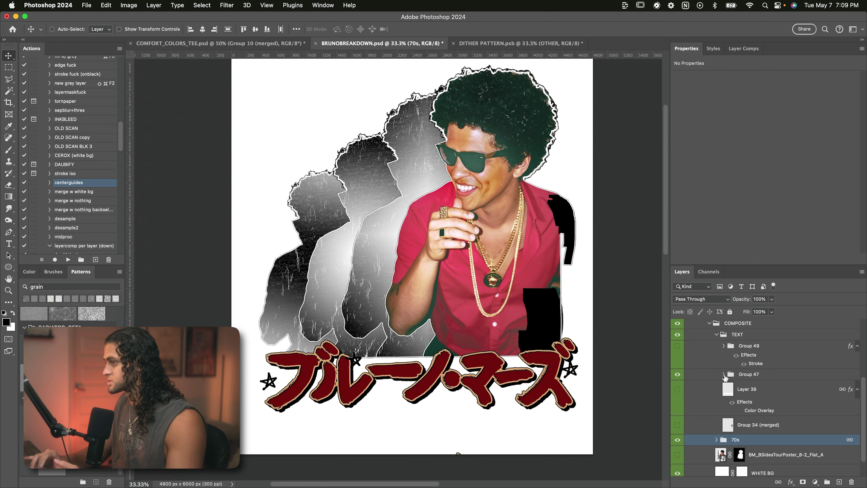
left_click(724, 375)
left_click(732, 397)
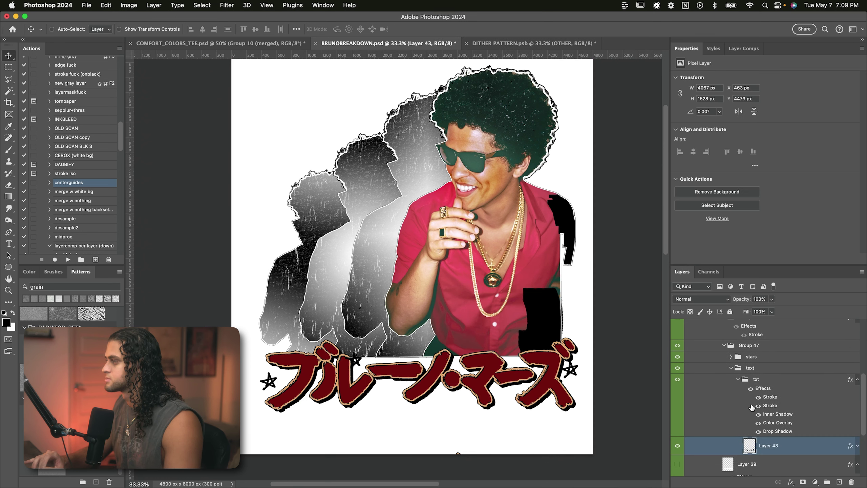
left_click(751, 389)
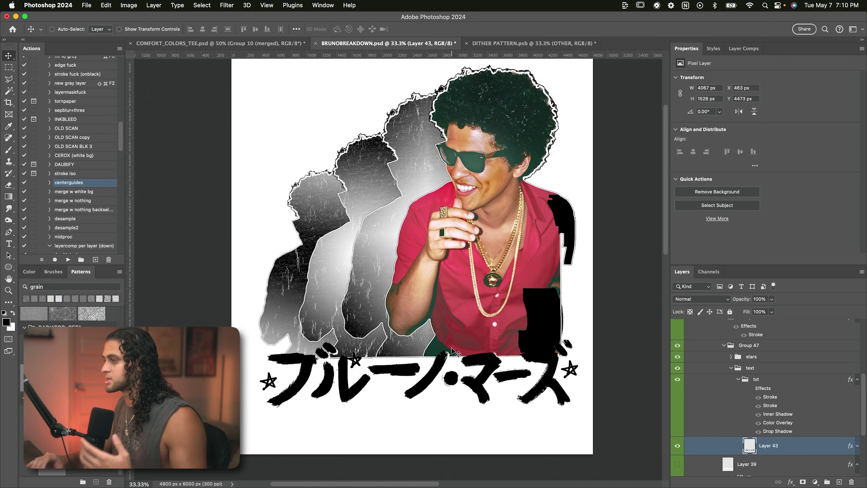
left_click(751, 389)
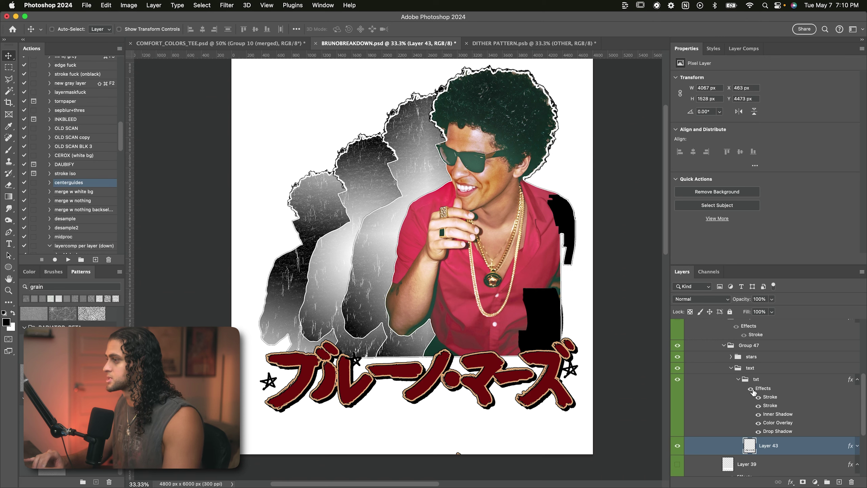
Open the txt group's layer style settings and review its two Stroke effects.
left_click(759, 379)
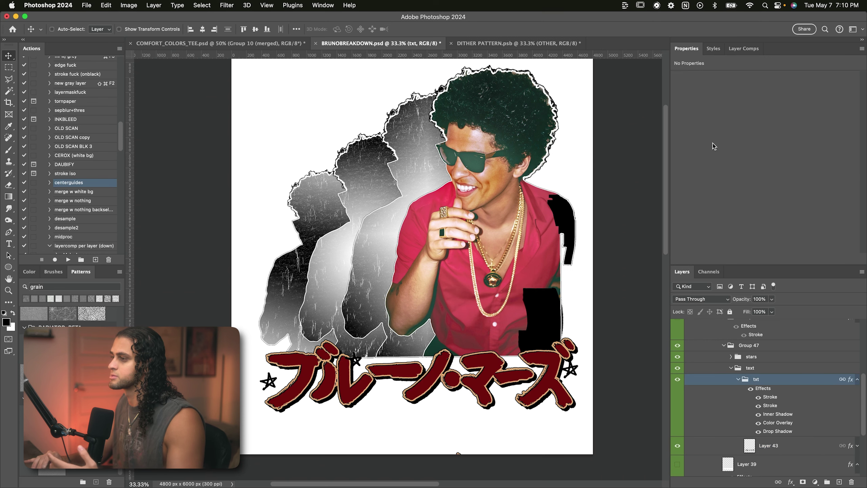
left_click(714, 52)
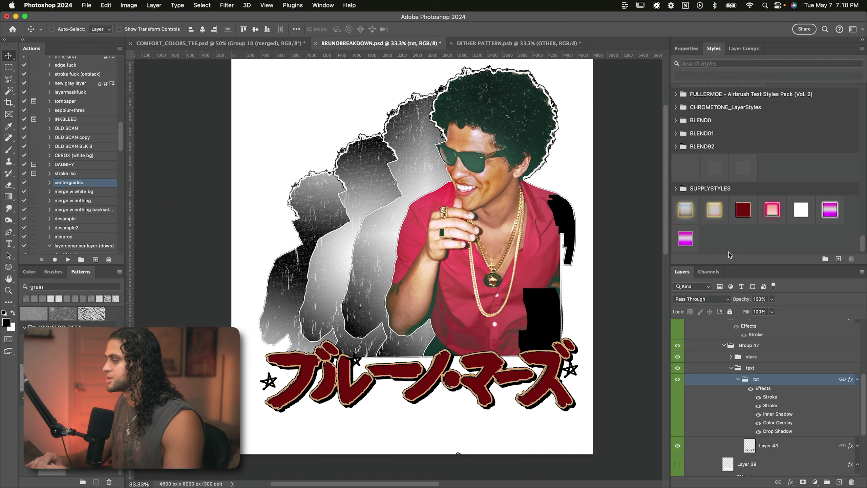
double_click(781, 381)
left_click_drag(572, 125, 596, 77)
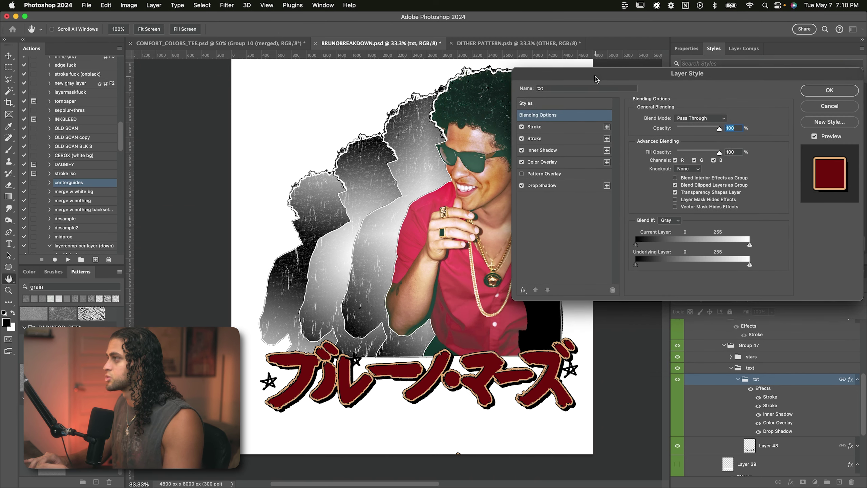
left_click(567, 126)
left_click(561, 137)
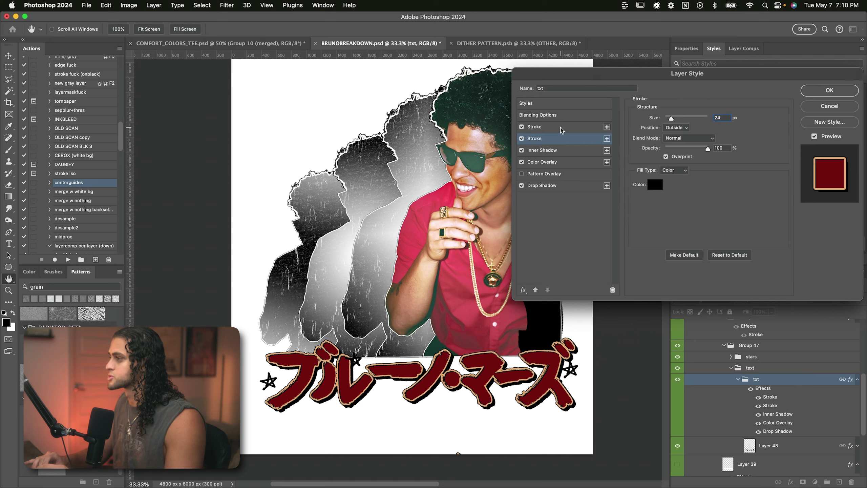
left_click(561, 128)
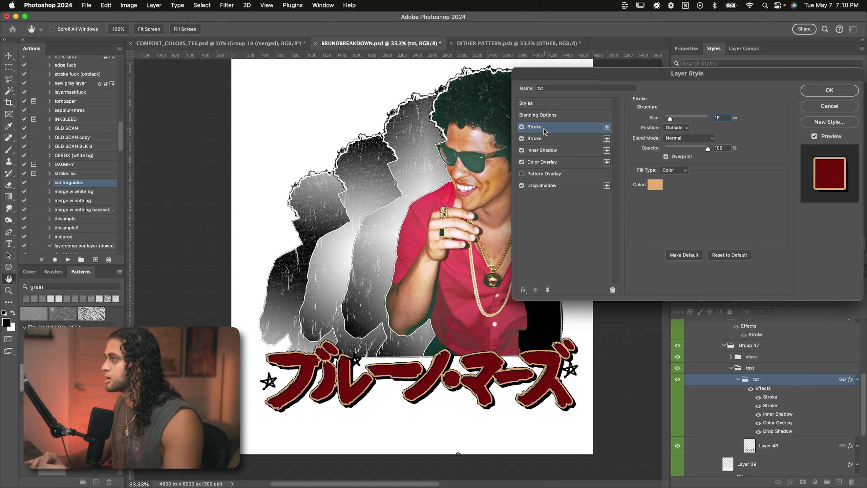
Change the colour of the txt group's 16 px outside stroke to white (ffffff).
left_click(655, 185)
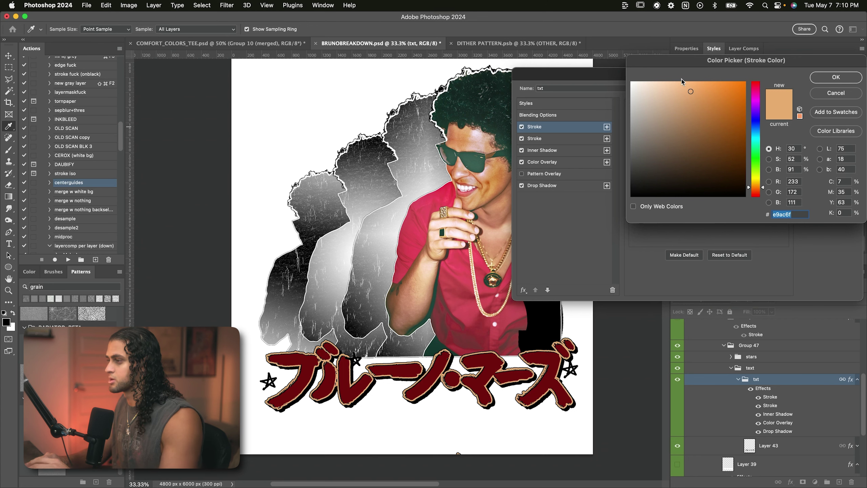
left_click(587, 61)
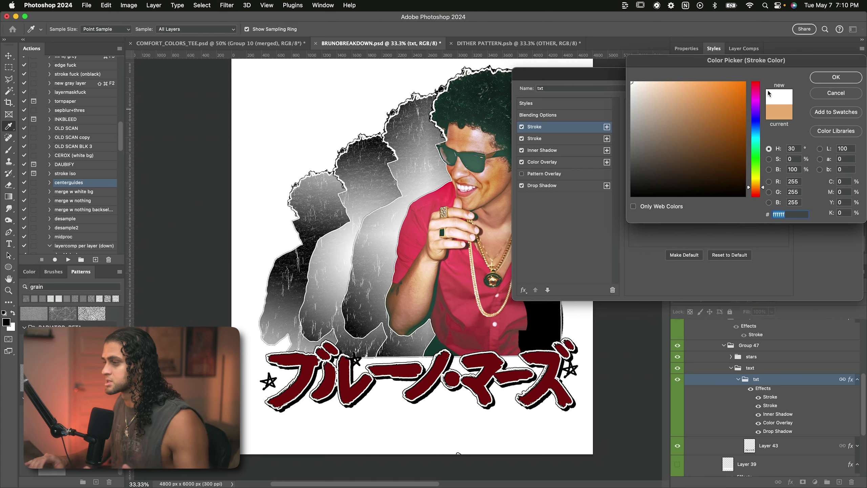
left_click(829, 80)
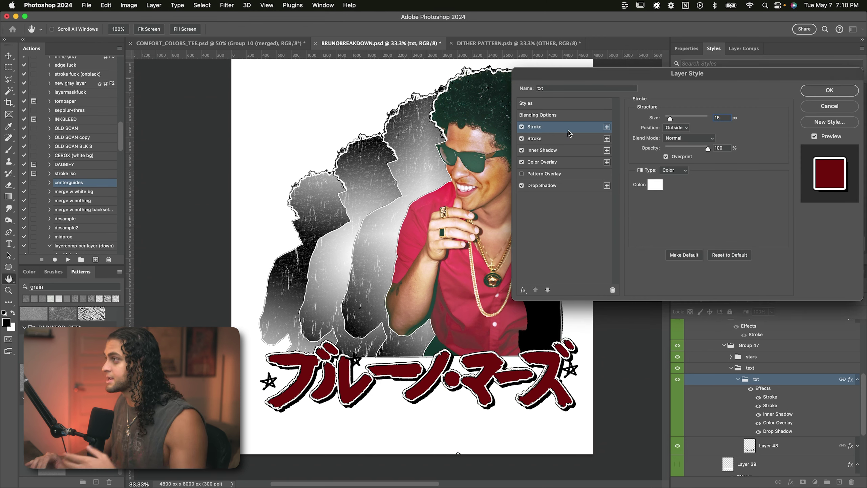
Review the black stroke, set the Inner Shadow distance to 12 px, and inspect the lettering up close.
left_click(564, 138)
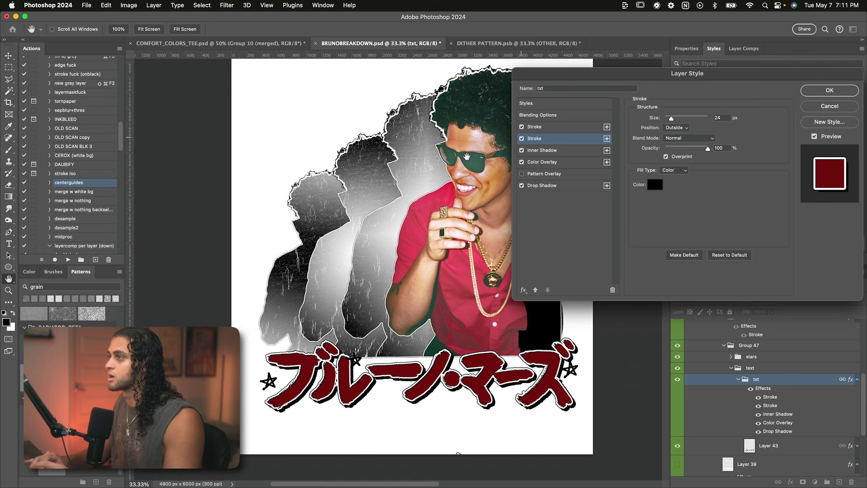
left_click(547, 150)
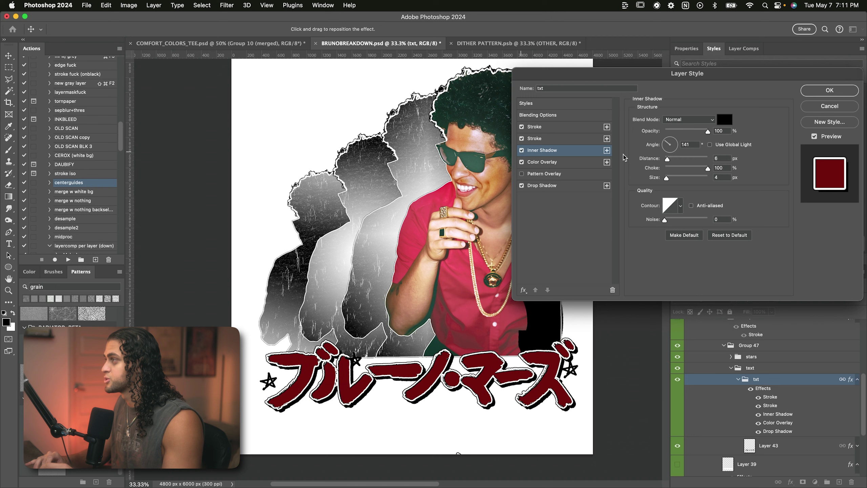
left_click_drag(686, 73, 667, 72)
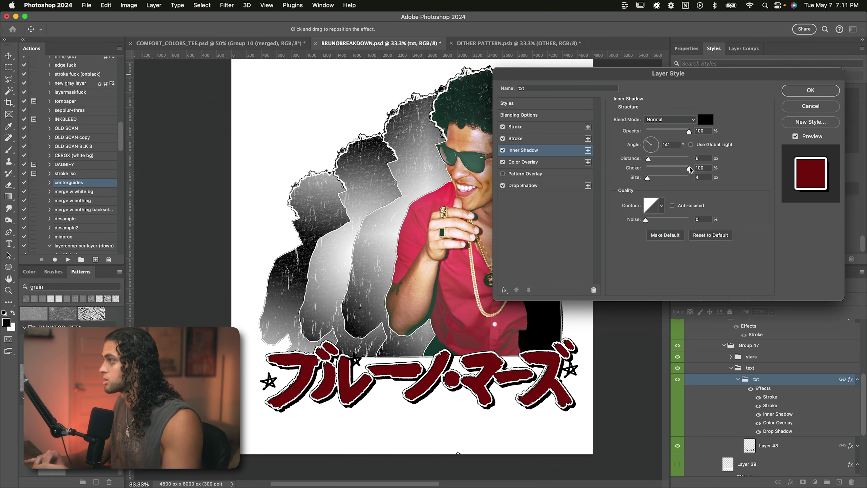
left_click_drag(649, 160, 652, 161)
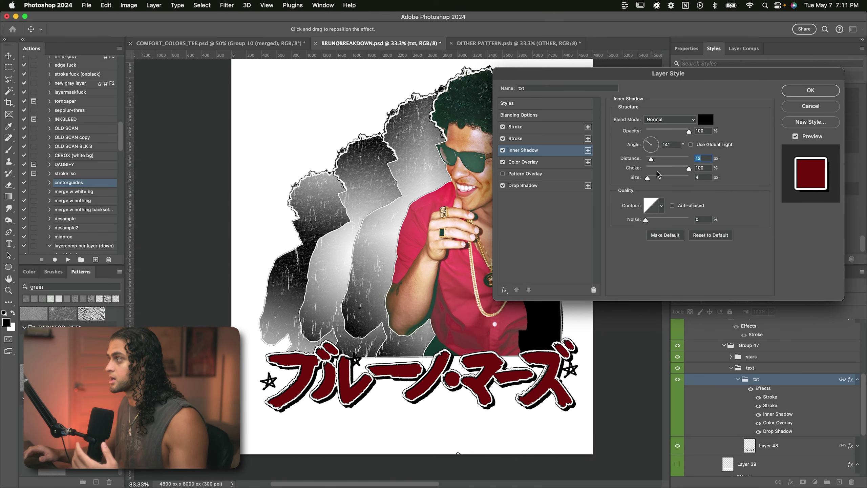
key("super+equal")
key("super+equal")
scroll(436, 314, "down", 5)
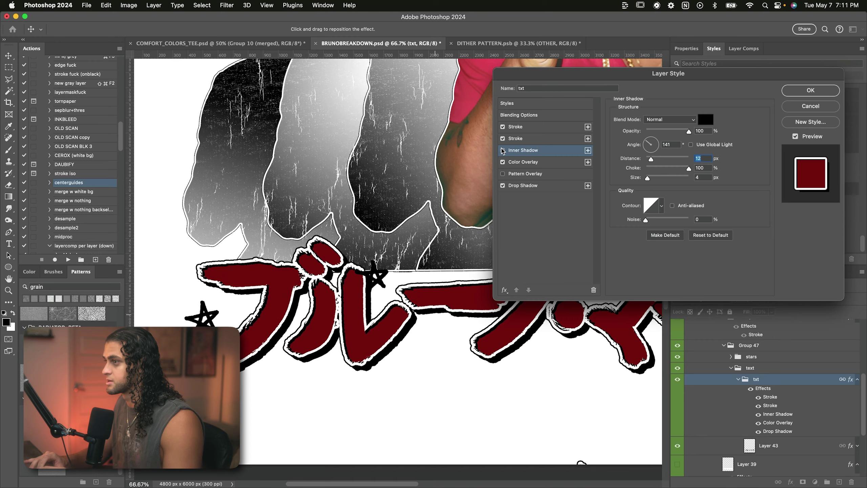
Review the txt group's Color Overlay settings and its dark red fill colour.
left_click(523, 162)
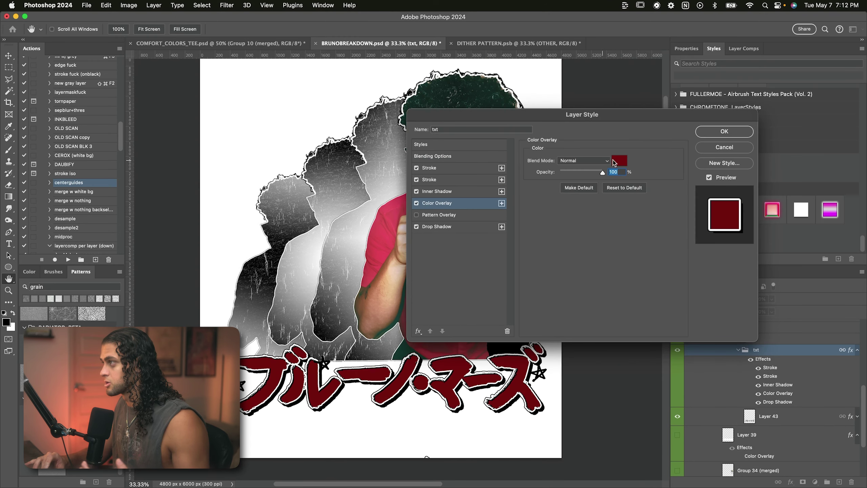
left_click(617, 161)
left_click(842, 98)
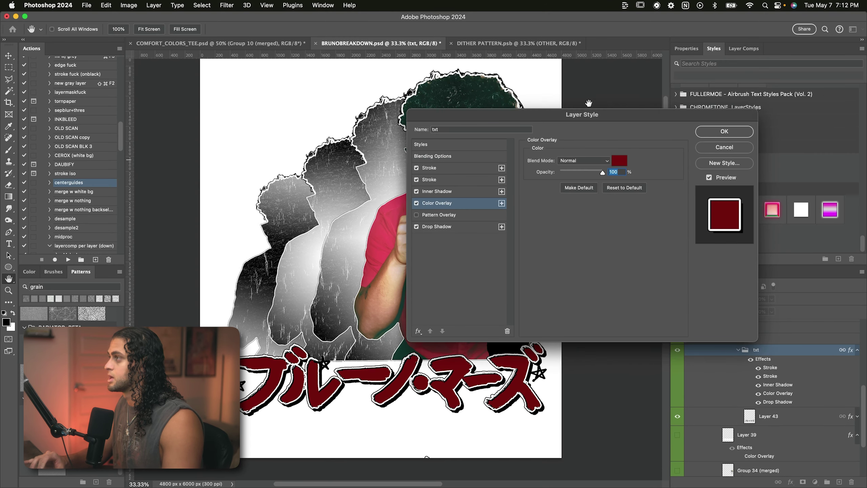
left_click_drag(580, 116, 623, 45)
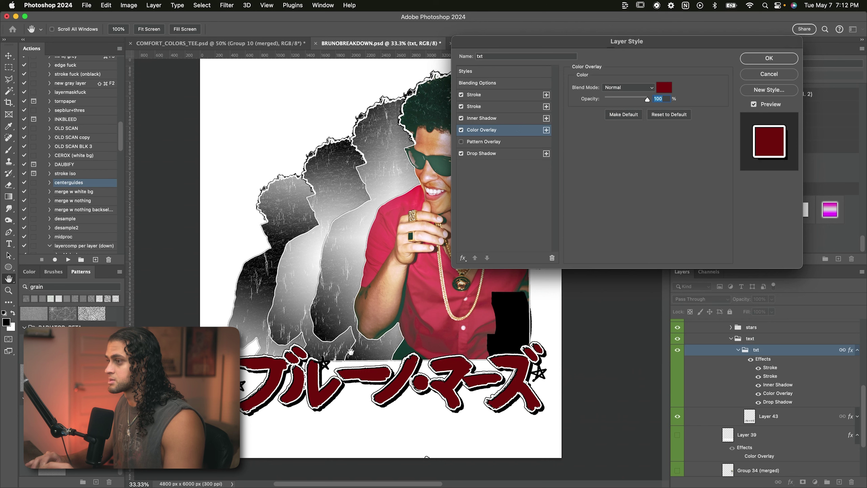
left_click_drag(603, 43, 602, 81)
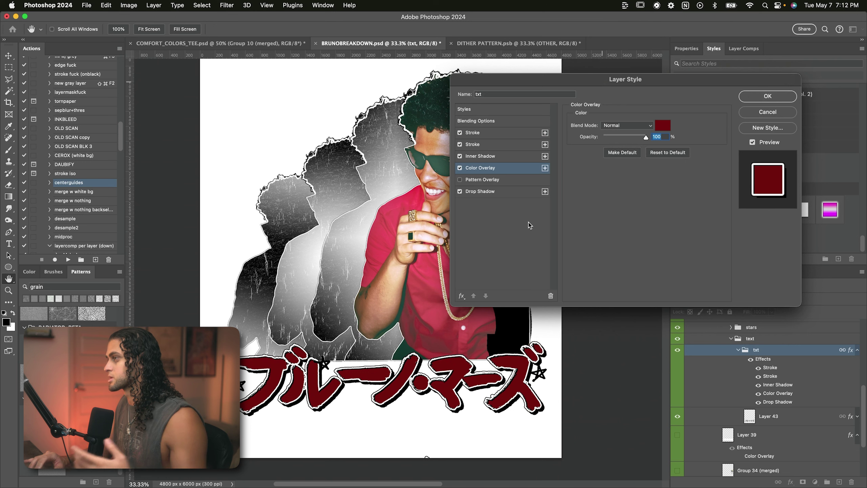
Set the txt group's Drop Shadow distance to 40 px and apply the layer style.
left_click(506, 191)
left_click_drag(518, 86, 530, 115)
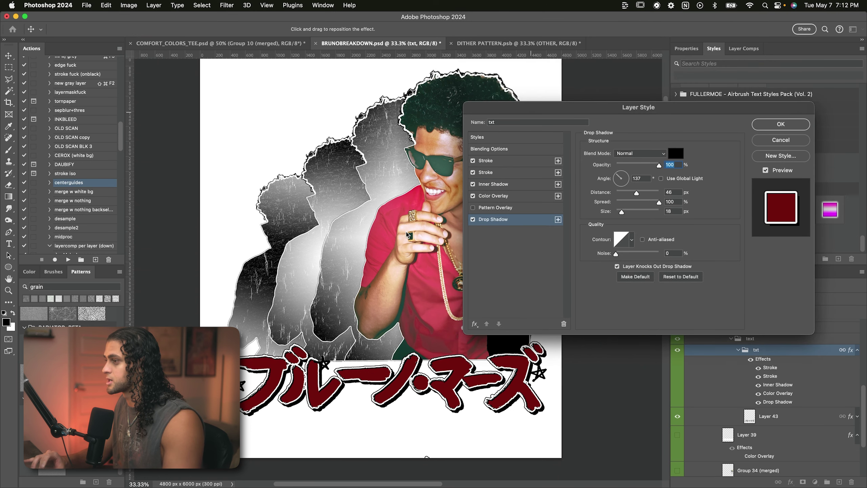
scroll(408, 236, "up", 2)
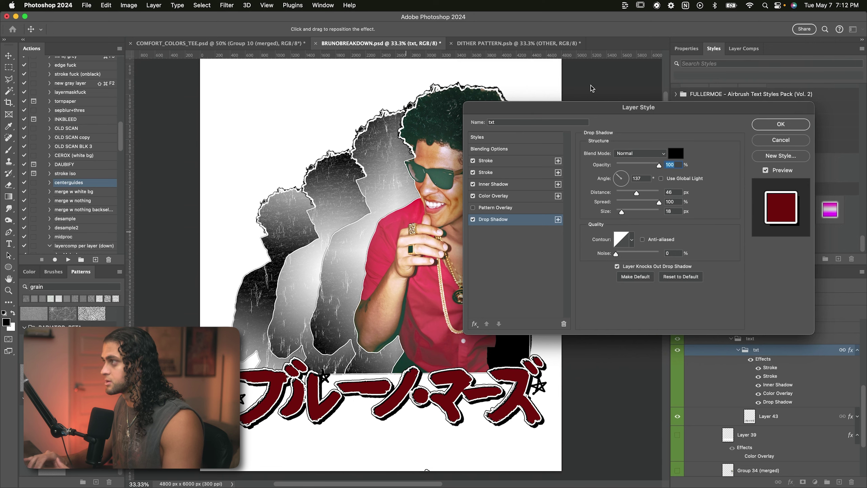
left_click_drag(598, 108, 537, 120)
left_click_drag(612, 129, 598, 123)
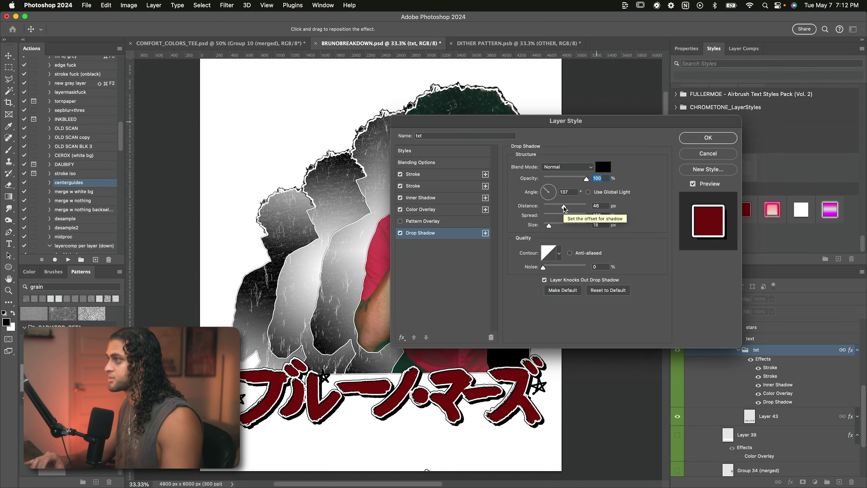
left_click_drag(564, 207, 561, 206)
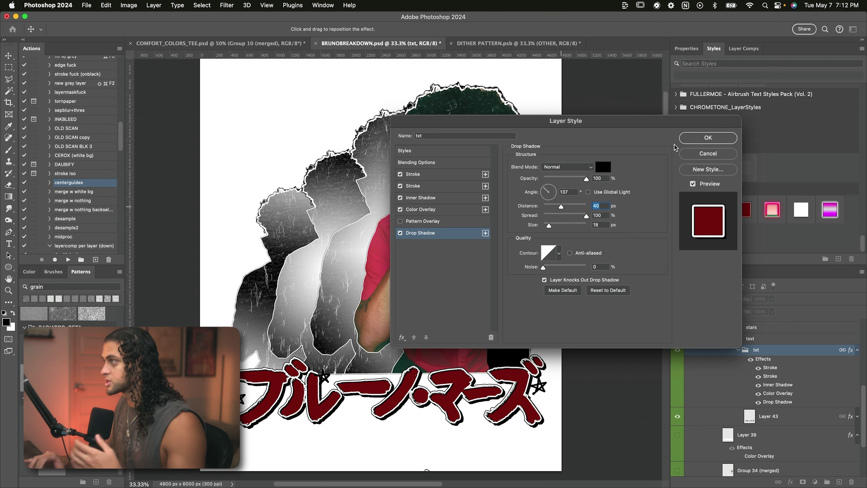
left_click(703, 138)
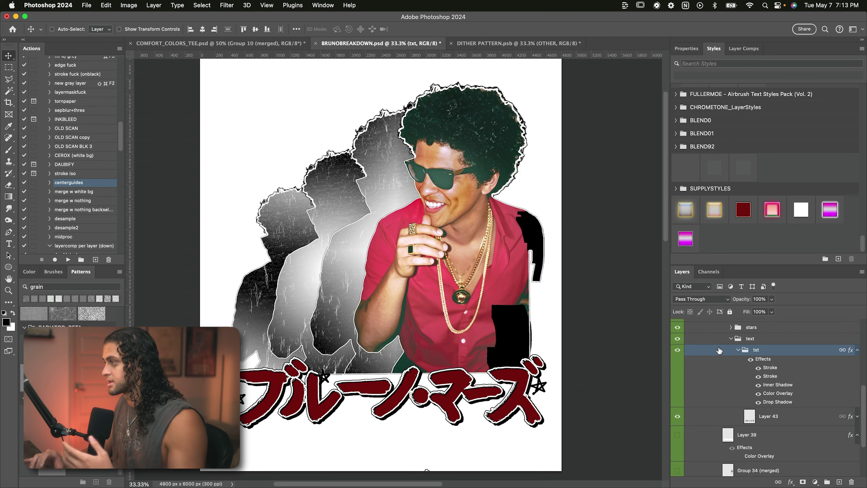
Collapse the text group, show Layer 39, and inspect the worn edge where the figure meets the lettering.
left_click(731, 338)
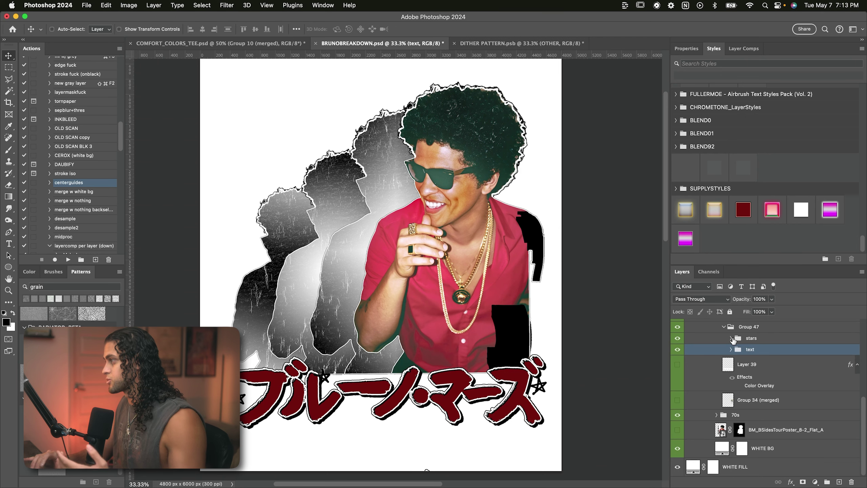
left_click(739, 362)
left_click(679, 365)
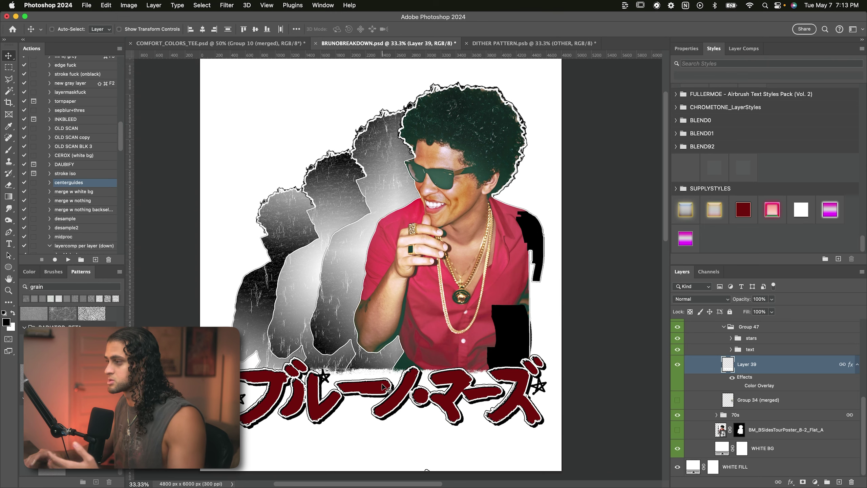
key("super+equal")
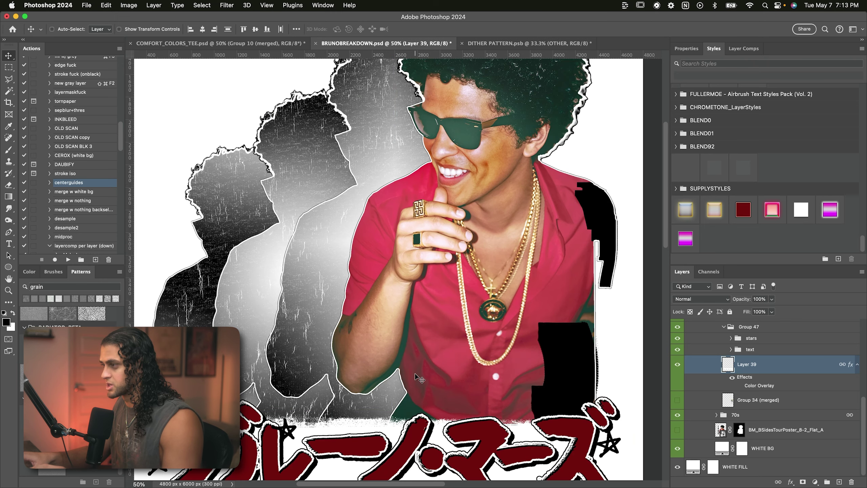
scroll(416, 374, "down", 3)
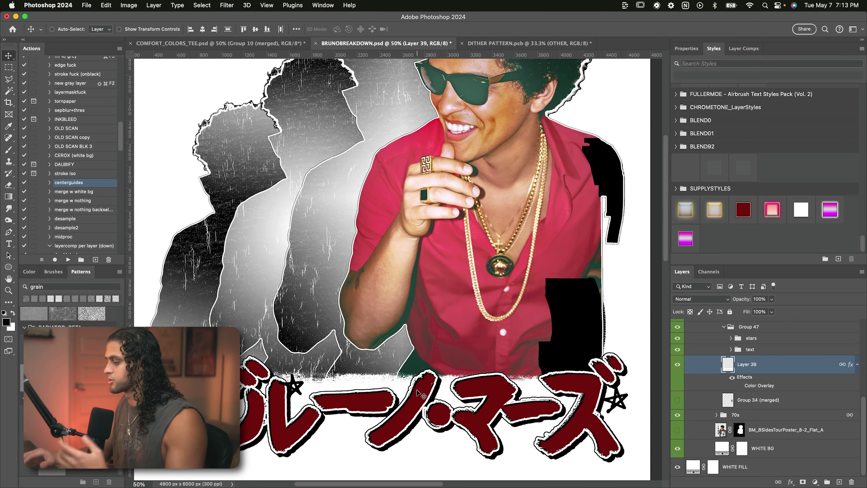
key("super+minus")
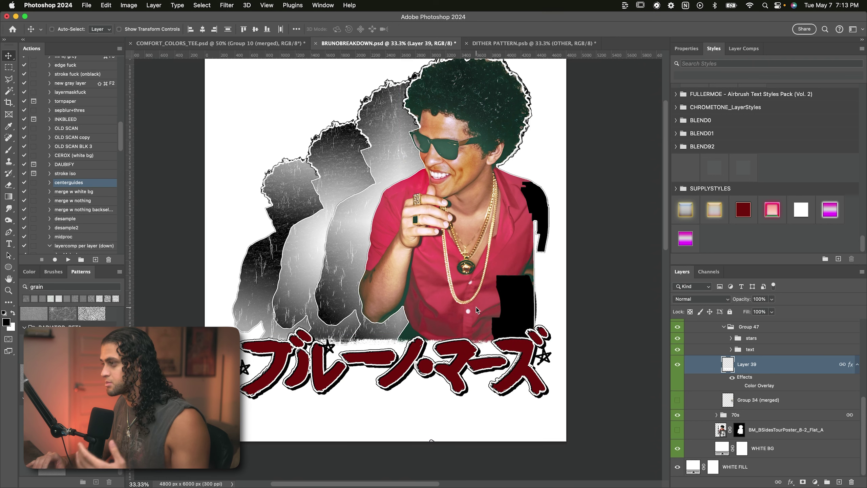
Show the PROCESSING group to render the whole artwork in dithered black and white.
scroll(476, 307, "up", 2)
key("b")
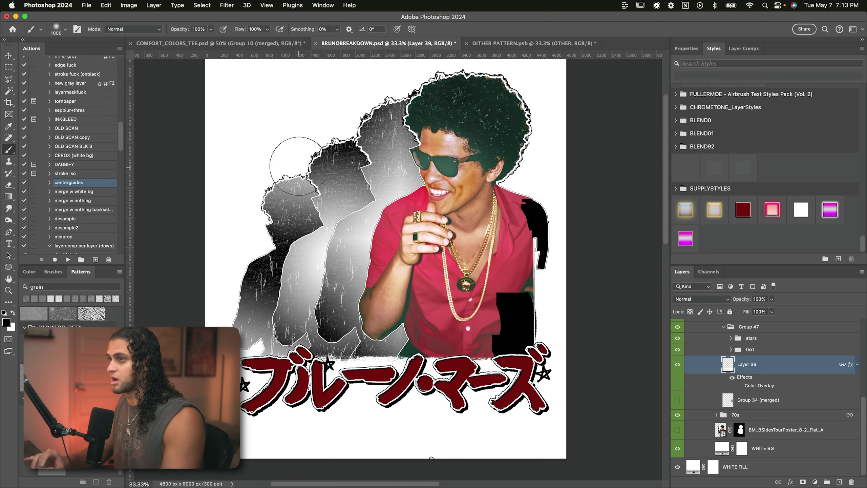
scroll(721, 385, "up", 5)
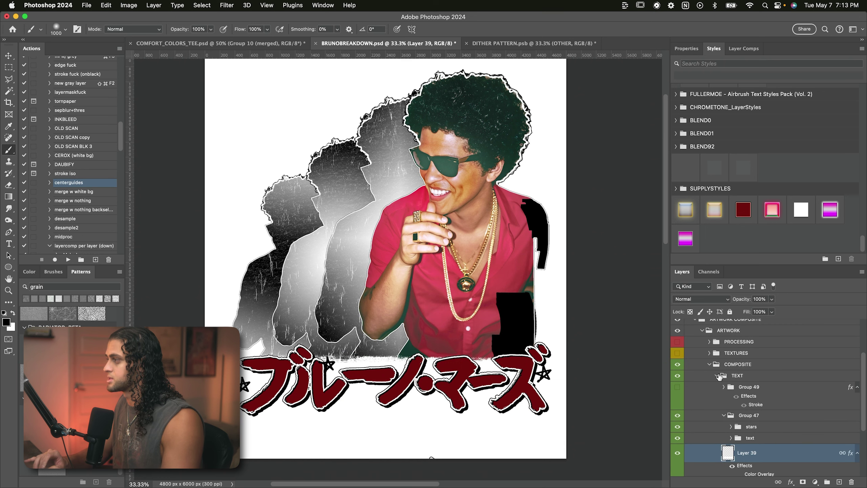
left_click(679, 342)
Brush white across the lower part of the artwork on a new layer above Layer 39, and hide that layer.
left_click(839, 482)
key("x")
mouse_move(545, 301)
left_mouse_down()
mouse_move(450, 391)
mouse_move(333, 392)
left_mouse_up()
key("v")
scroll(752, 410, "down", 3)
left_click(681, 404)
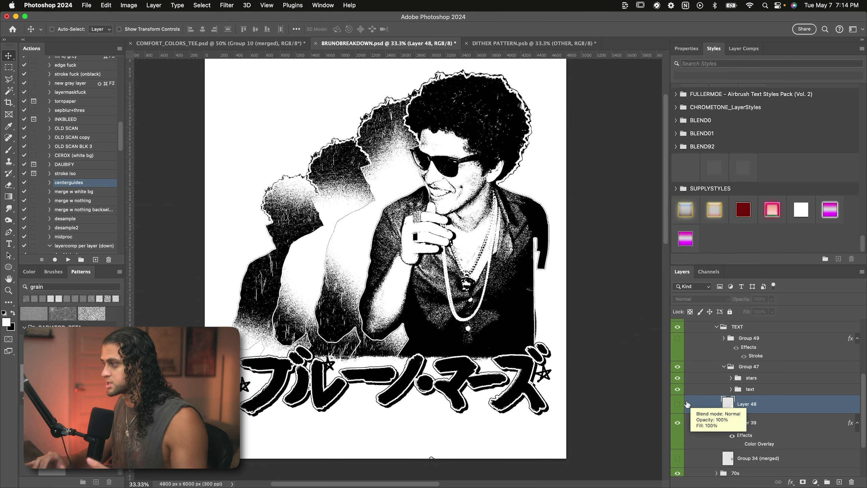
Delete the white brushed layer above Layer 39 and check the layers around the stars group by toggling their visibility.
key("BackSpace")
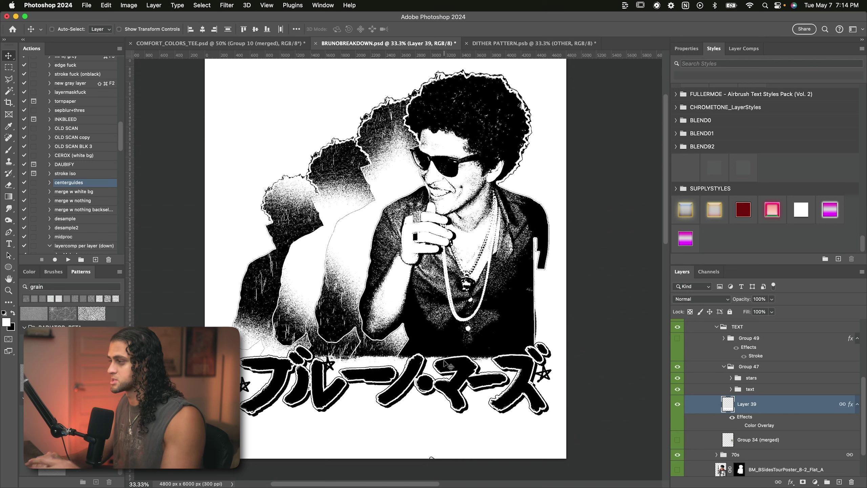
left_click(731, 378)
left_click(678, 396)
left_click(678, 411)
left_click(679, 403)
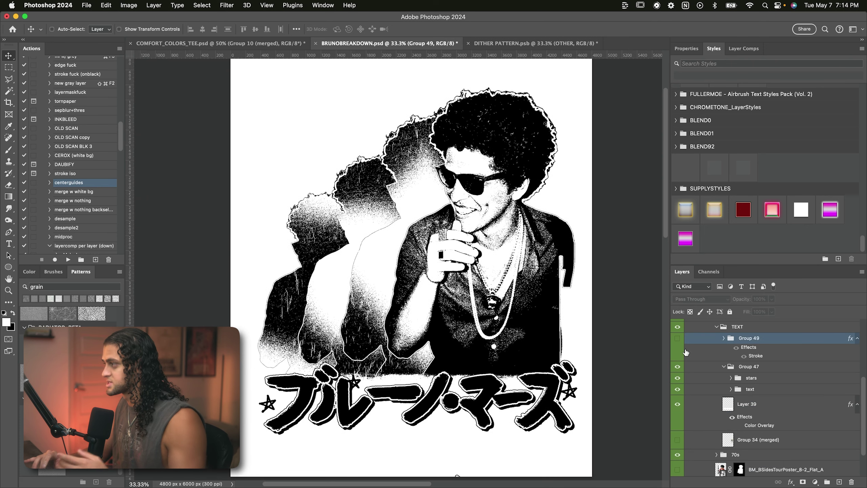
Show Group 49 with the handwritten Japanese slogan and Group 34 (merged) with the BRUNO MARS LIVE IN JAPAN block.
left_click(678, 340)
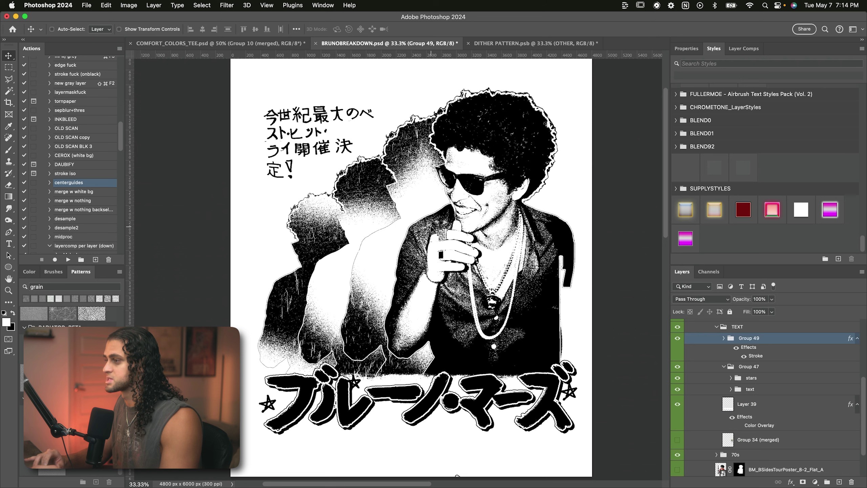
left_click(678, 441)
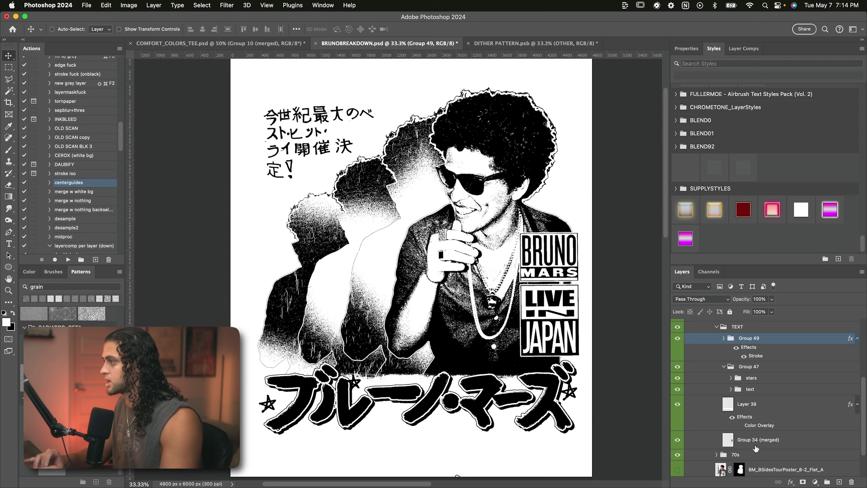
left_click(753, 442)
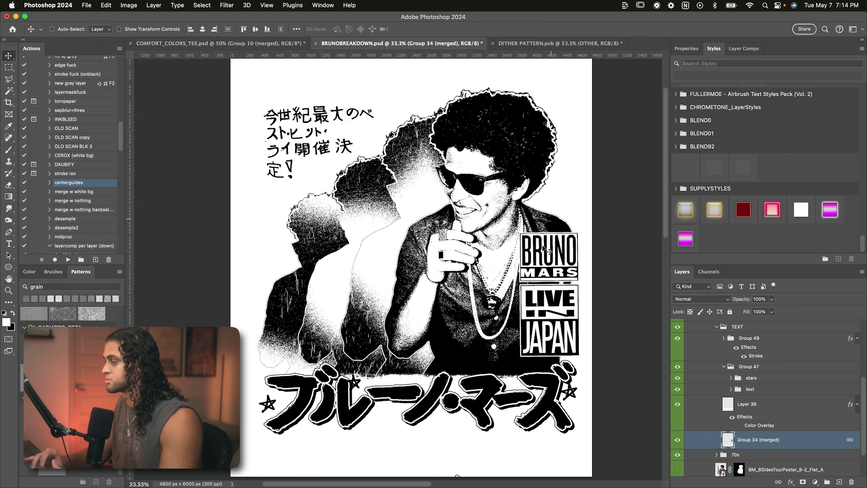
scroll(547, 272, "right", 1)
scroll(546, 272, "left", 2)
left_click(741, 402)
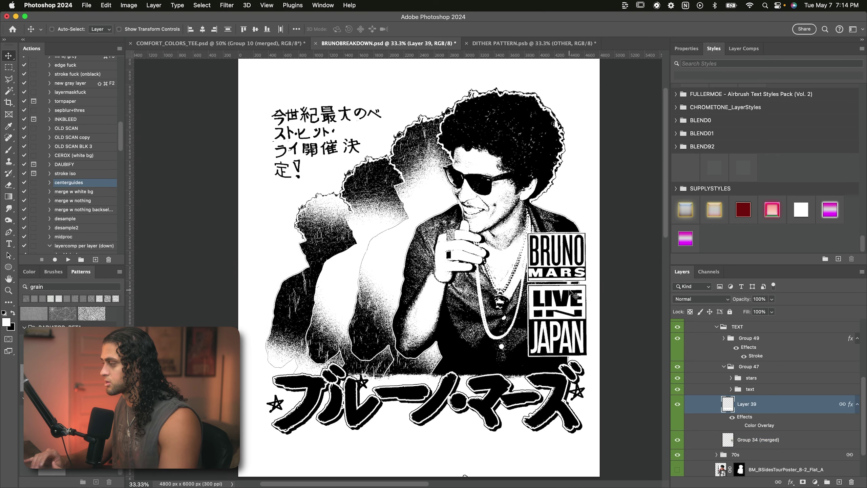
scroll(571, 291, "up", 1)
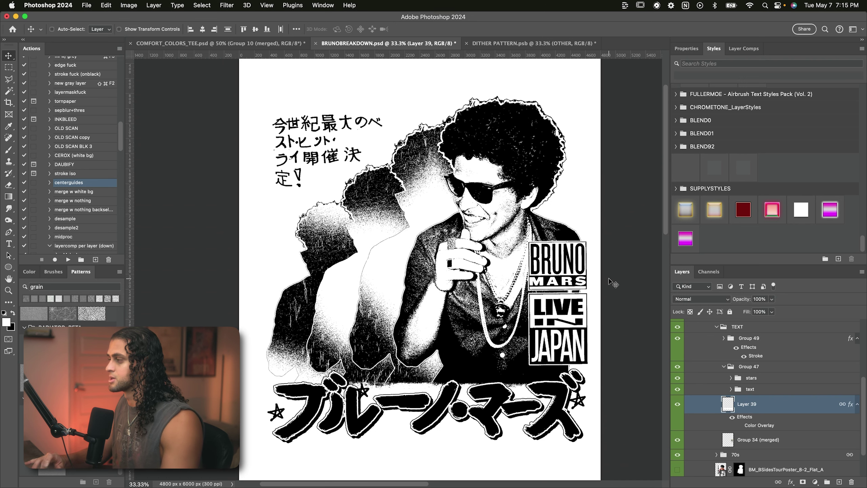
Show and expand the TEXTURES group, and select the layer mask of 05 Vintage Soft Grunge to inspect the brushed-in texture.
left_click(709, 353)
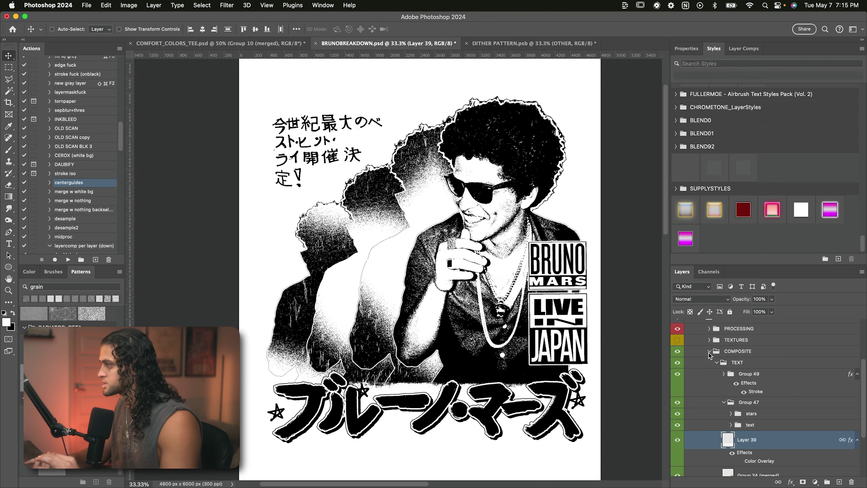
left_click(709, 353)
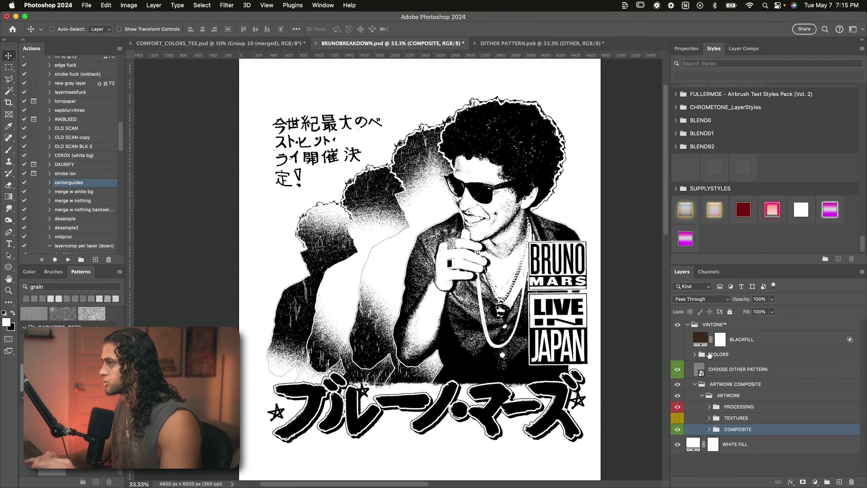
left_click(710, 429)
scroll(727, 423, "down", 3)
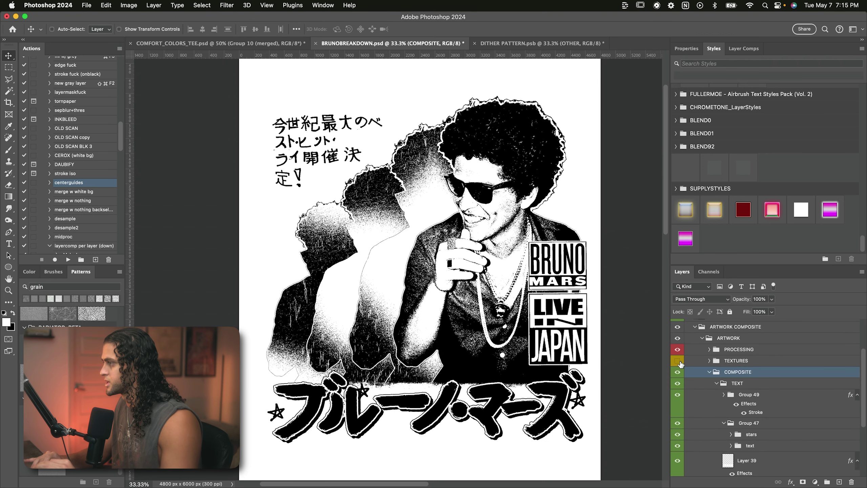
left_click(709, 361)
left_click(759, 376)
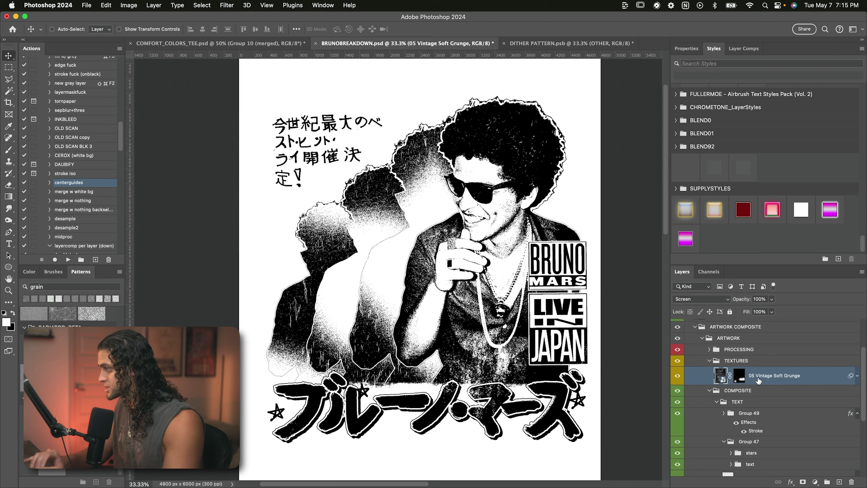
left_click(740, 375)
key("b")
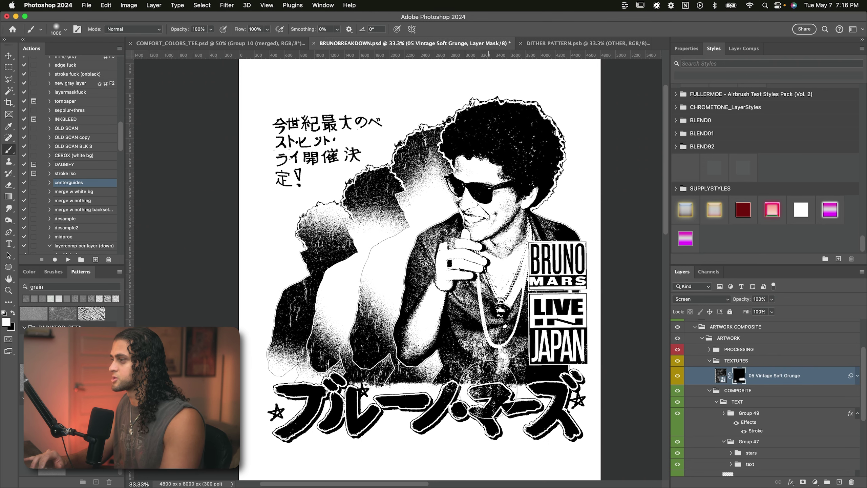
key("v")
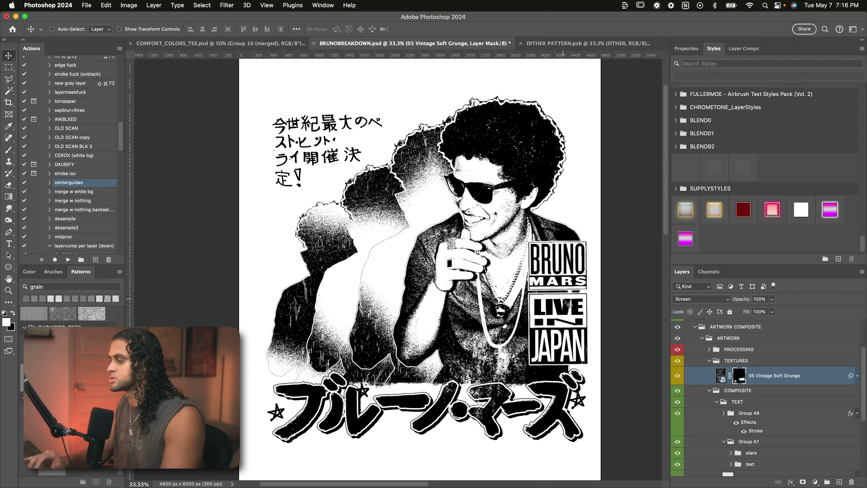
Collapse the TEXTURES group and compare the artwork with and without the PROCESSING group.
left_click(710, 361)
left_click(718, 350)
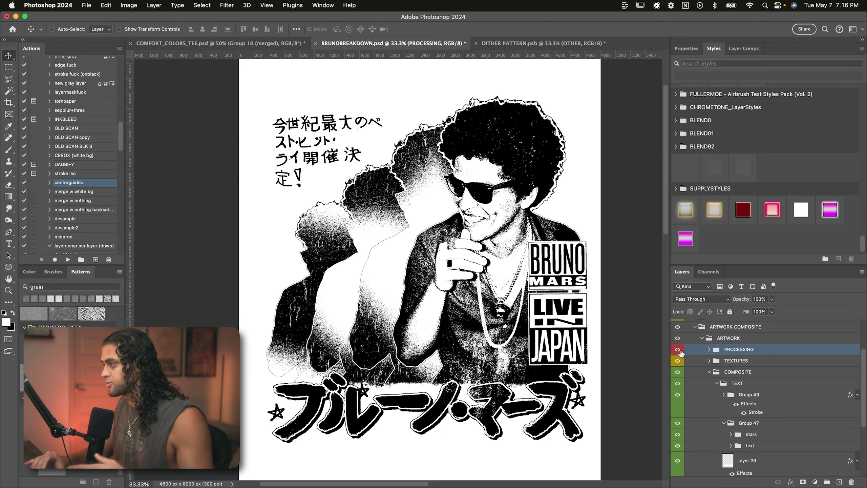
left_click(680, 350)
left_click(680, 351)
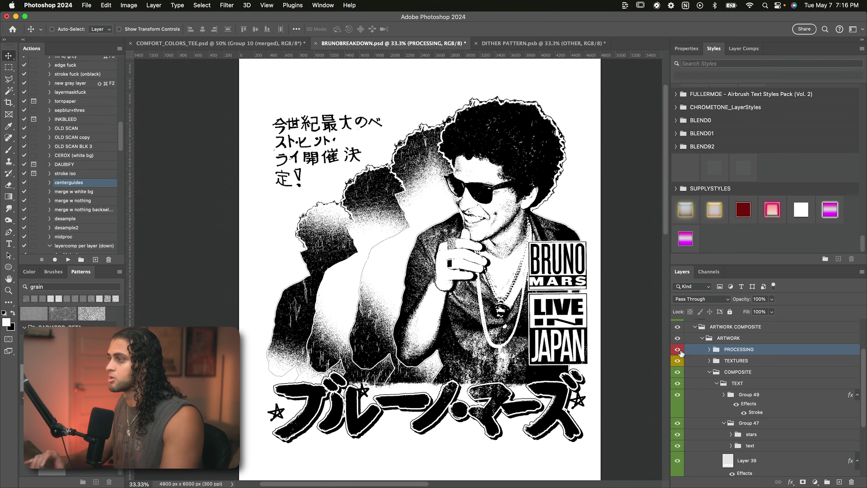
left_click(679, 350)
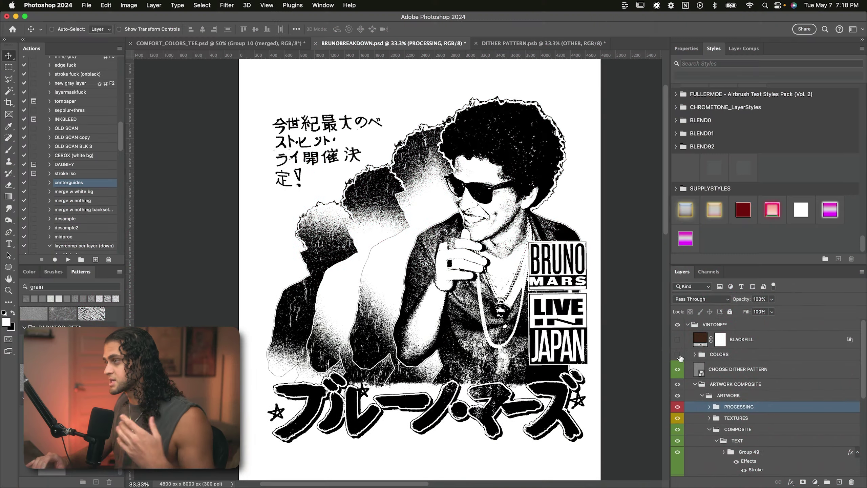
Show the COLORS group and expand it together with COLOR COMPOSITION - 1.
left_click(679, 356)
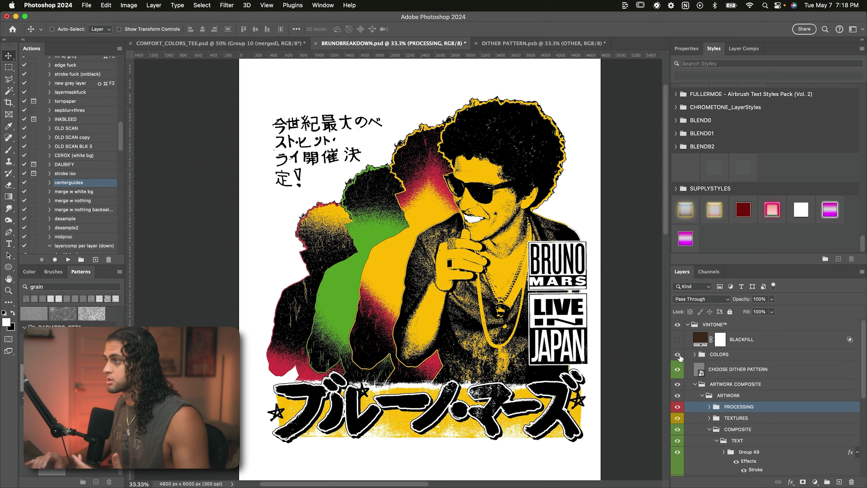
left_click(695, 354)
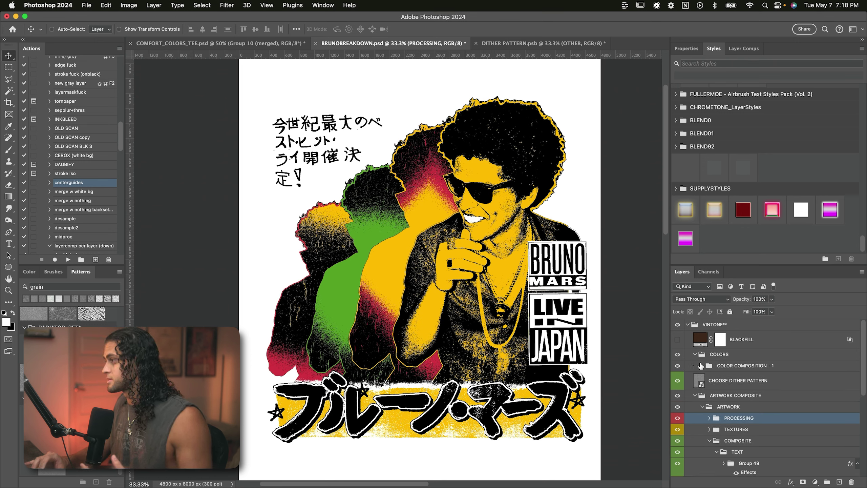
left_click(701, 366)
scroll(700, 384, "down", 1)
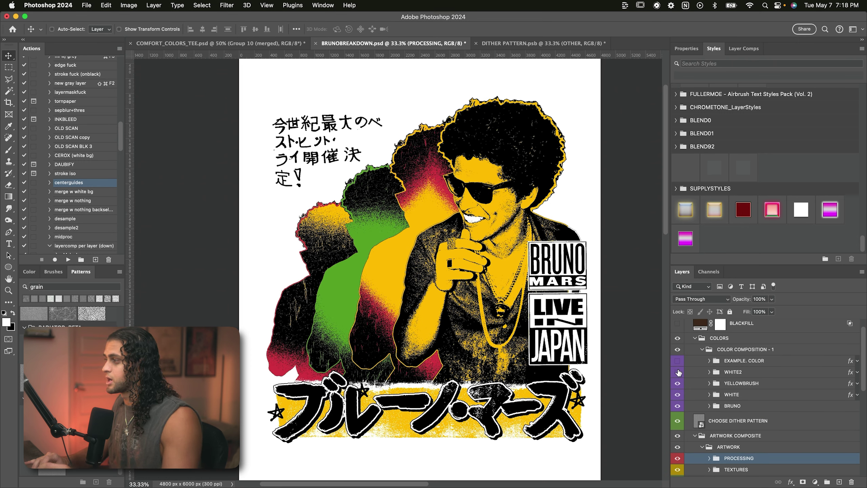
Hide all color groups in COLOR COMPOSITION - 1, keeping only EXAMPLE. COLOR shown and expanded.
left_click(679, 407)
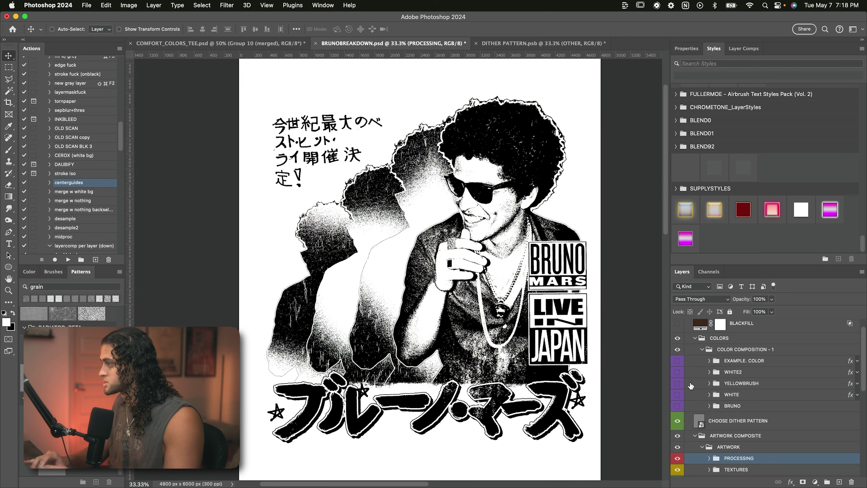
left_click(709, 383)
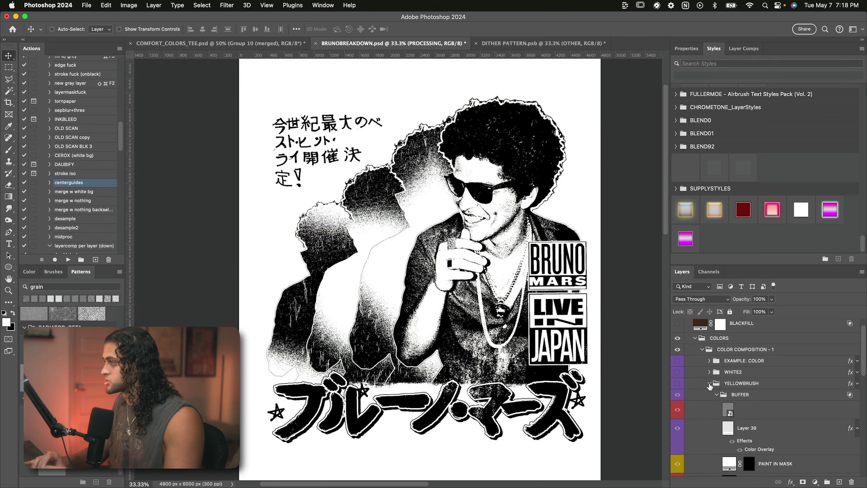
left_click(709, 383)
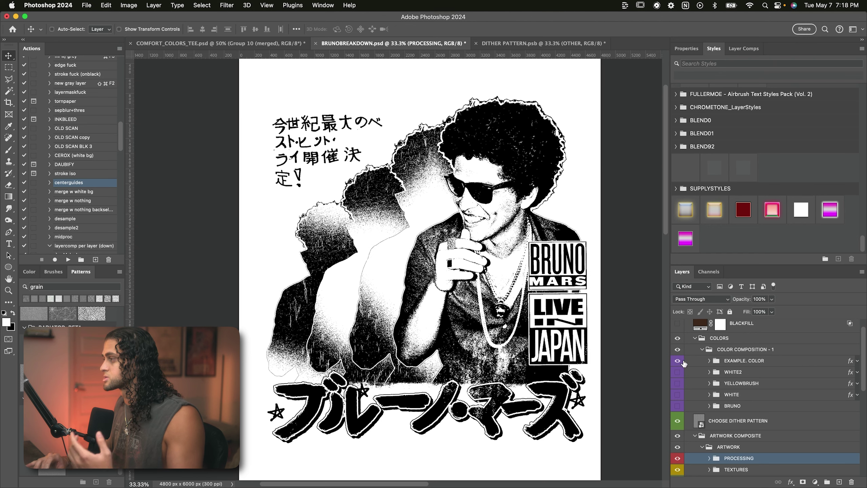
left_click(709, 361)
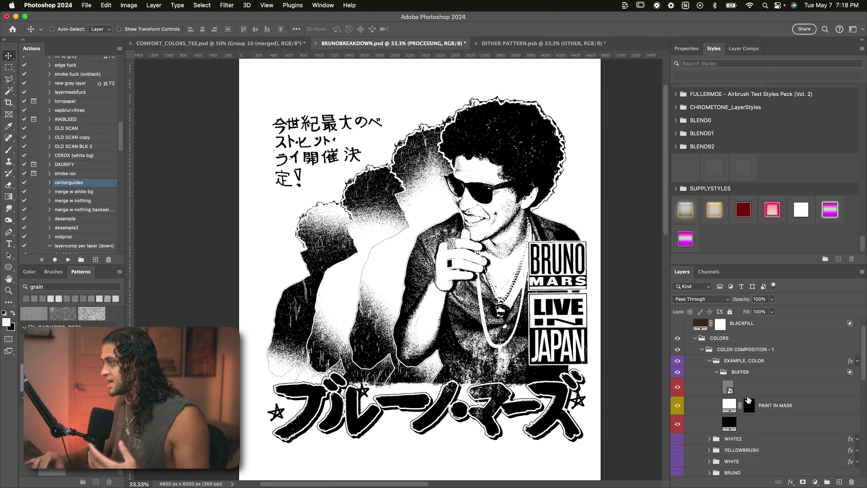
Paint a curved band above the silhouettes in the EXAMPLE. COLOR paint-in mask with a 700 px brush, and inspect its dithered edge.
left_click(751, 405)
key("b")
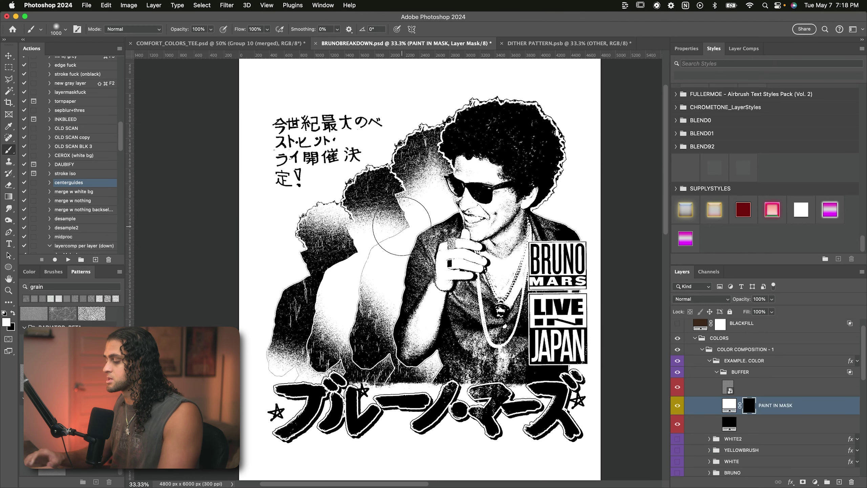
key("bracketleft")
key("bracketleft")
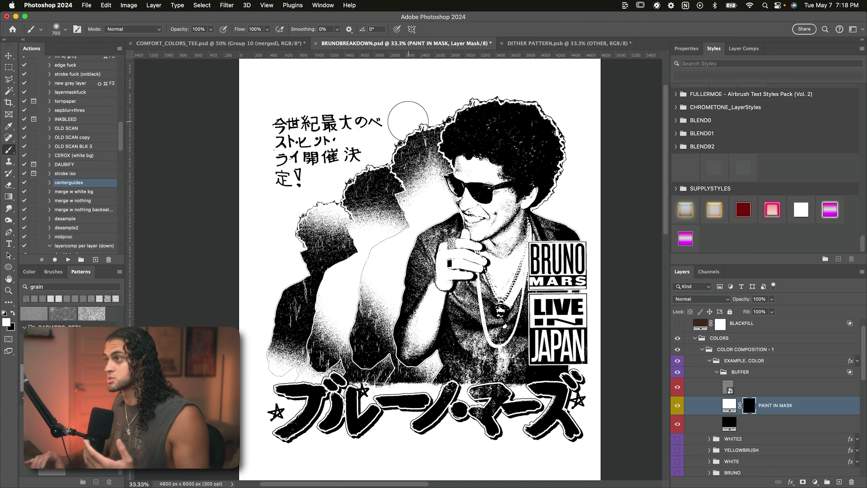
mouse_move(437, 90)
left_mouse_down()
mouse_move(379, 105)
mouse_move(342, 161)
left_mouse_up()
key("v")
key("super+equal")
key("super+equal")
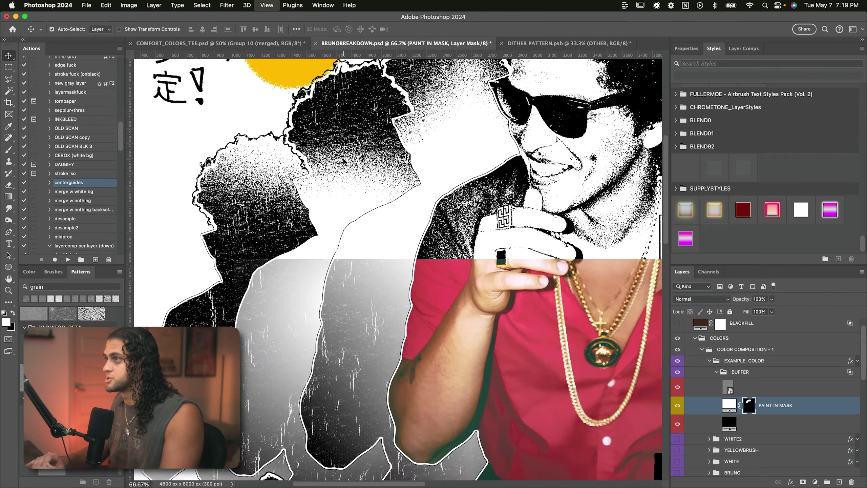
scroll(345, 162, "up", 5)
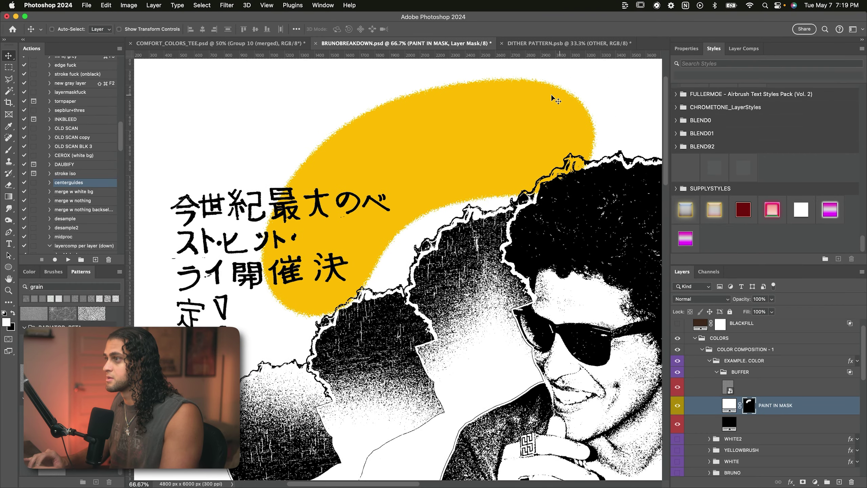
key("super+minus")
key("super+minus")
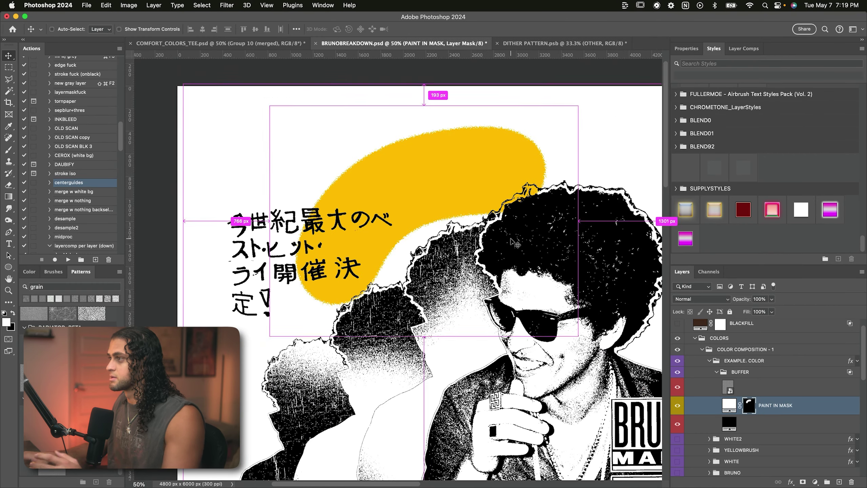
Open the Color Overlay of the EXAMPLE. COLOR group and shift its hue toward blue.
double_click(774, 364)
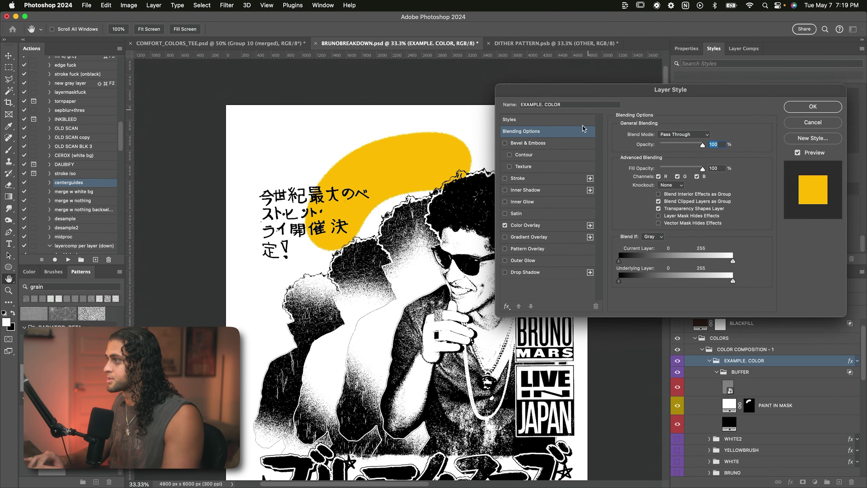
left_click(542, 226)
left_click(706, 136)
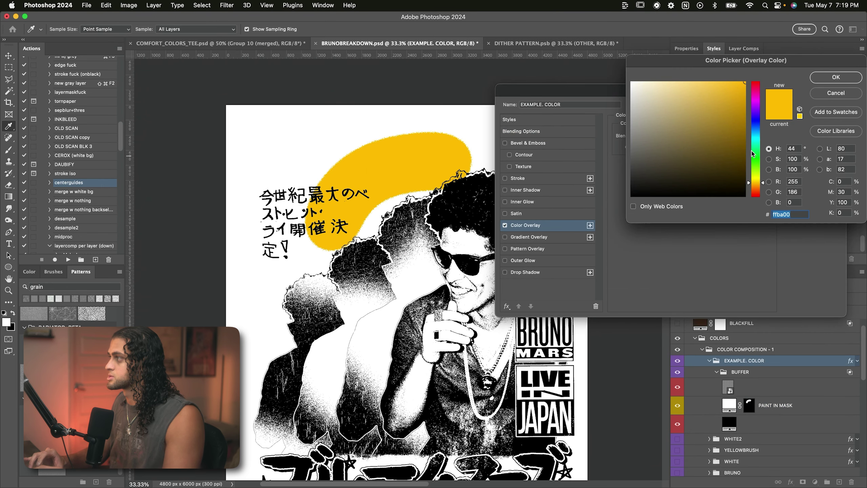
left_click_drag(753, 154, 753, 121)
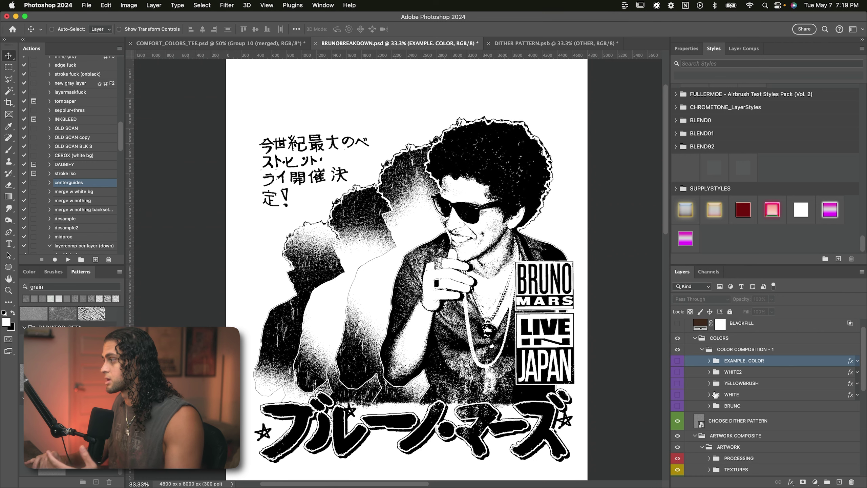
Show and expand the BRUNO color group, expand BRUNO4 inside it, and hide BRUNO2, BRUNO3 and BRUNO4.
left_click(724, 408)
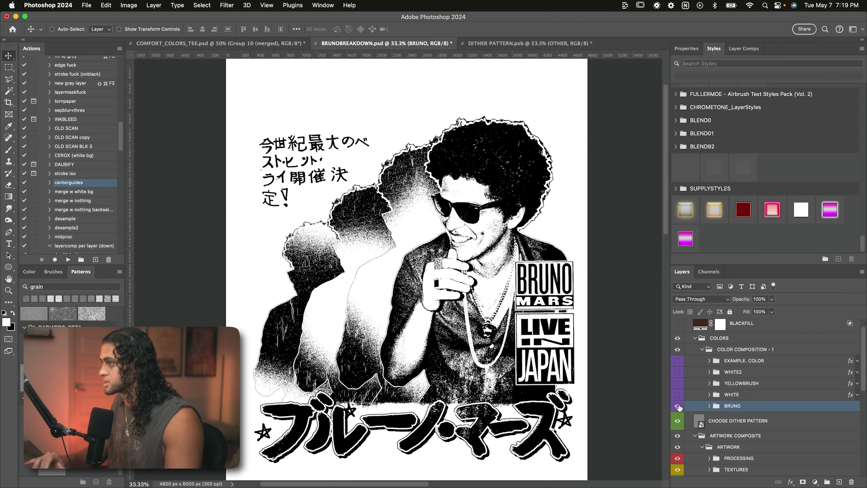
left_click(679, 406)
left_click(709, 406)
scroll(712, 409, "down", 3)
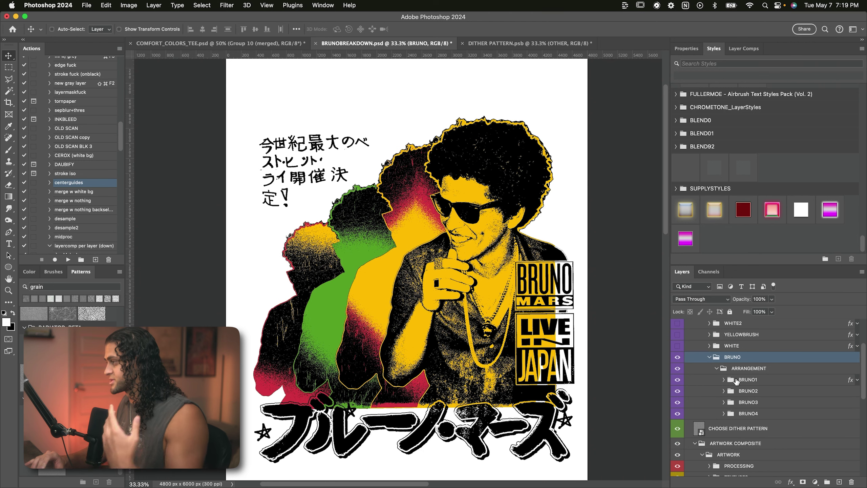
left_click(724, 414)
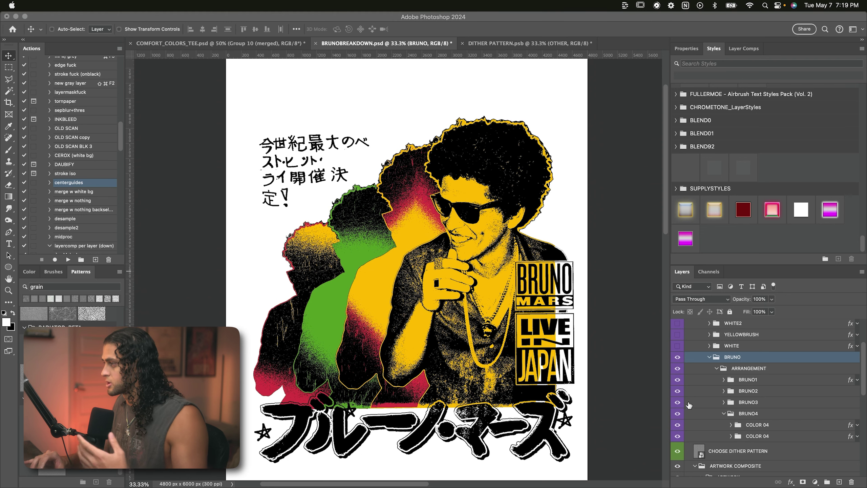
left_click(678, 407)
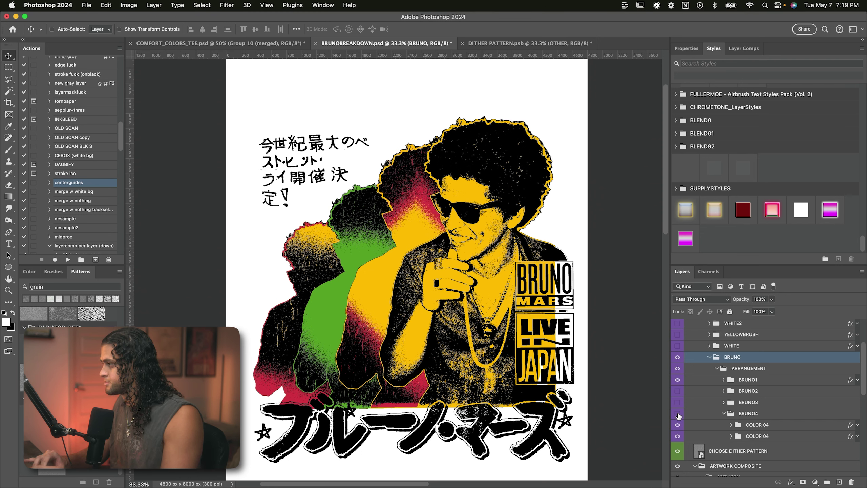
Finish hiding BRUNO4 and collapse it, leaving only BRUNO1 shown in the ARRANGEMENT group, and expand BRUNO1.
left_click(679, 414)
left_click(725, 414)
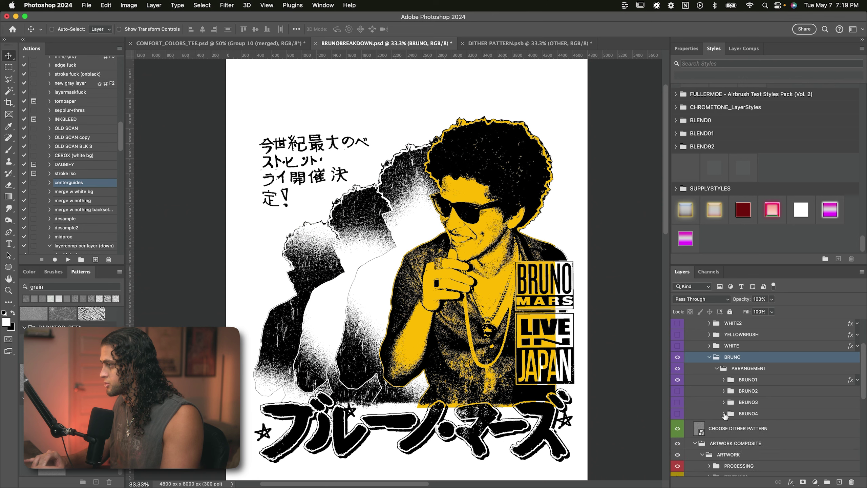
left_click(725, 379)
left_click(758, 383)
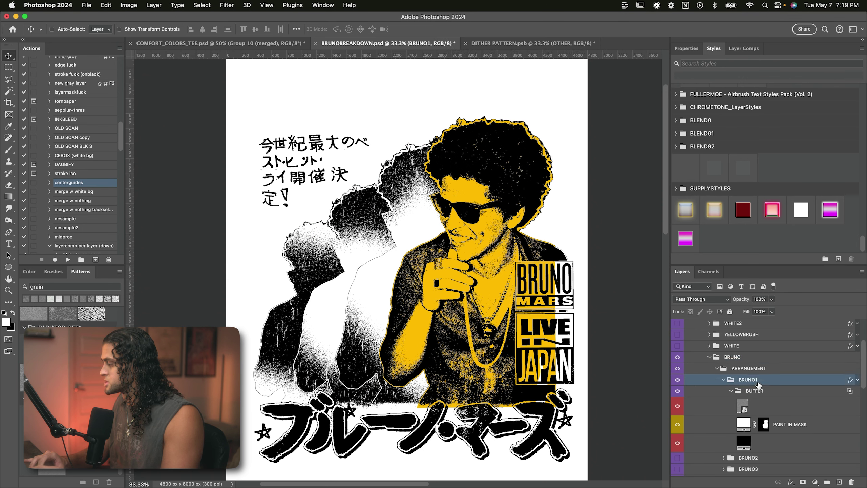
Select BRUNO1's PAINT IN MASK layer mask with the Brush tool and examine how the mask covers the front figure.
left_click(764, 425)
key("b")
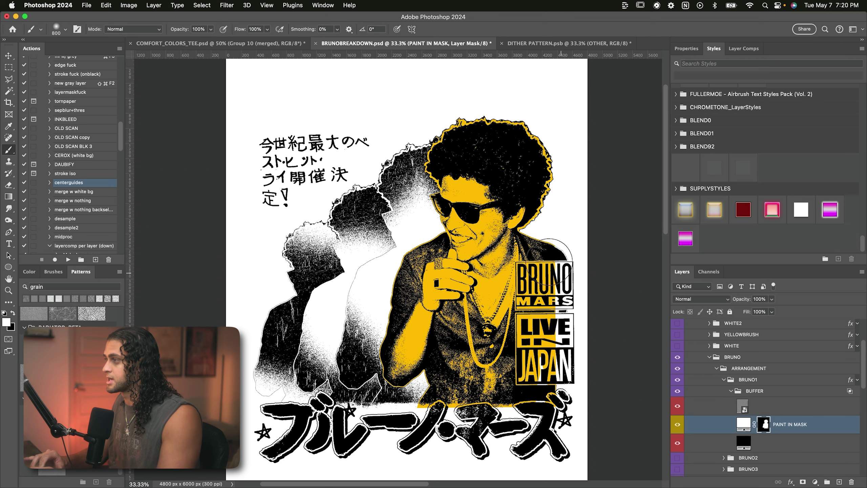
scroll(713, 386, "down", 1)
scroll(712, 386, "down", 10)
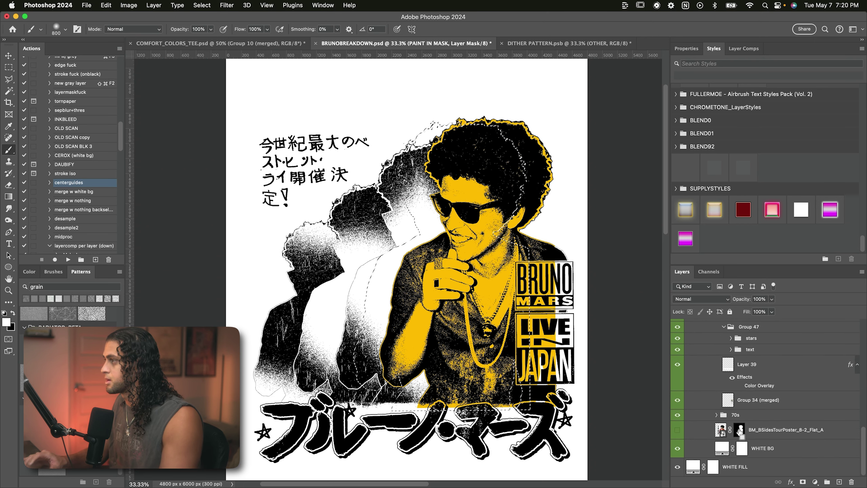
scroll(740, 432, "up", 10)
scroll(740, 433, "up", 2)
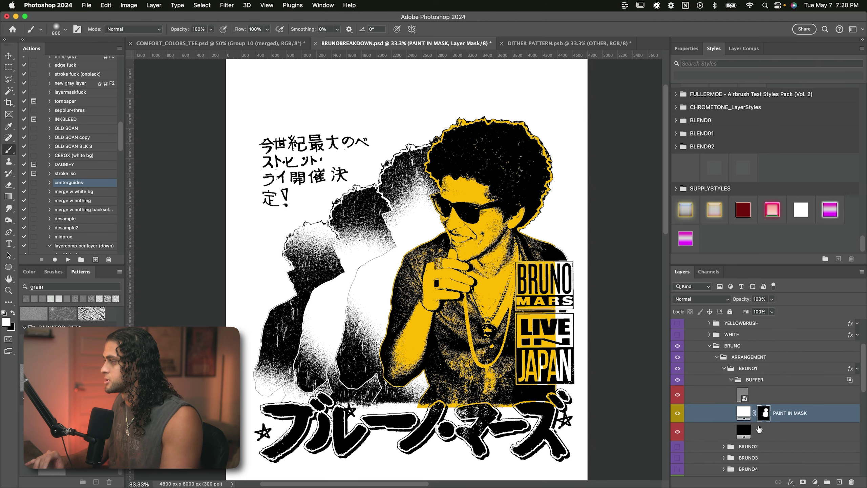
key("v")
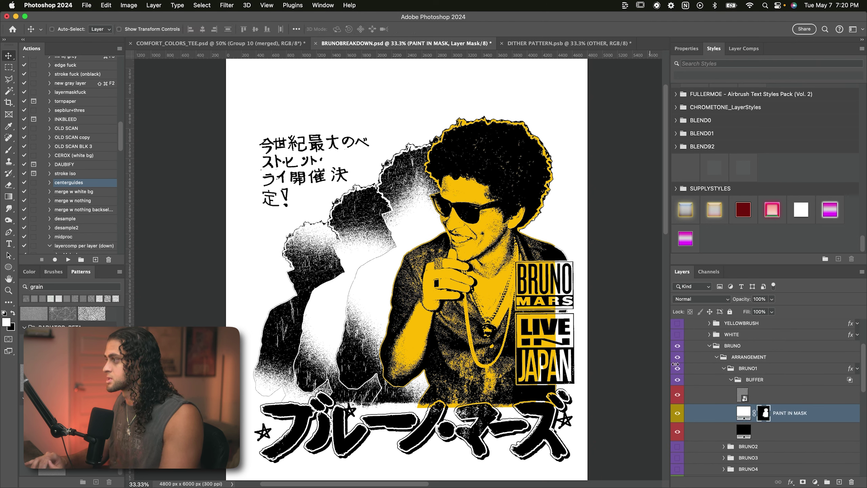
Check the Color Overlay in the BRUNO1 group's layer style and collapse the group.
double_click(774, 369)
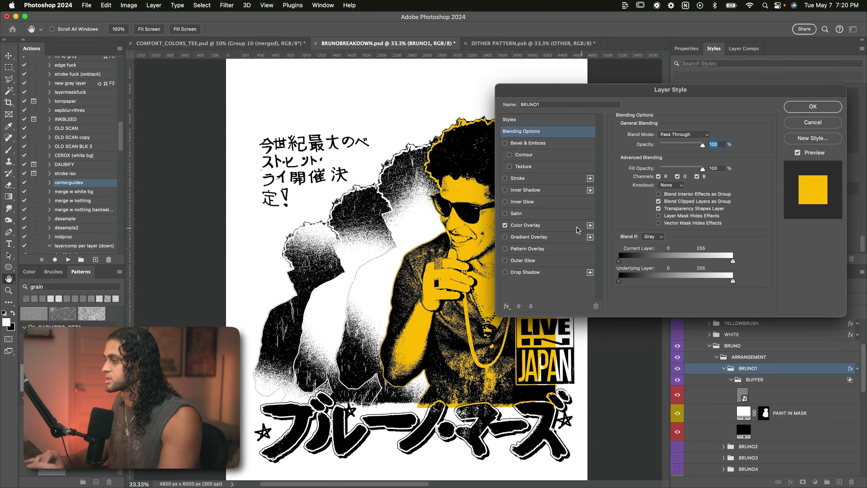
left_click(558, 225)
left_click(815, 107)
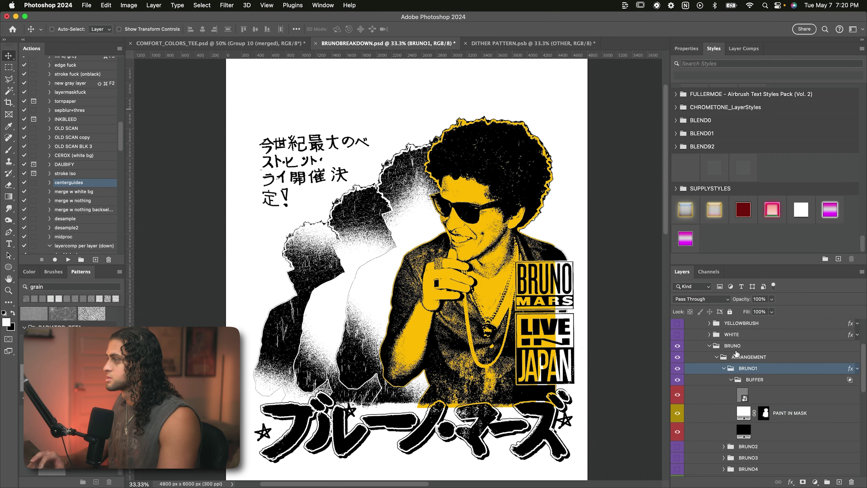
left_click(724, 369)
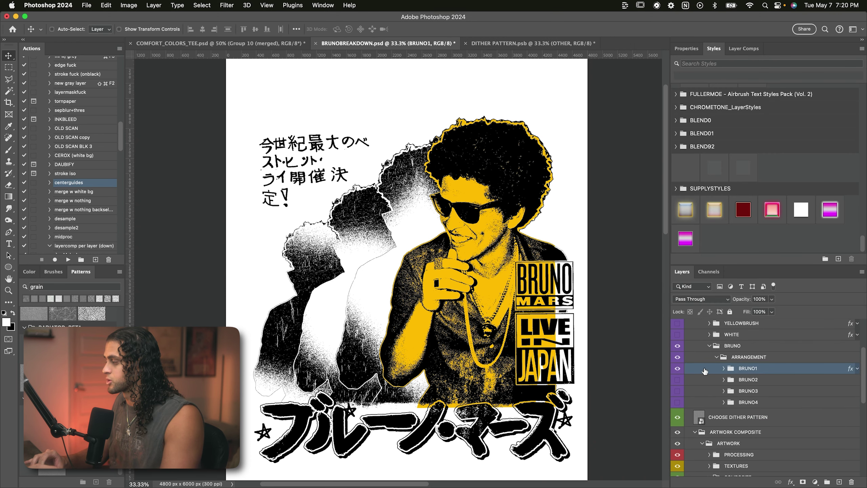
Show and expand the BRUNO2 group, and collapse the upper COLOR 02 group inside it.
left_click(678, 380)
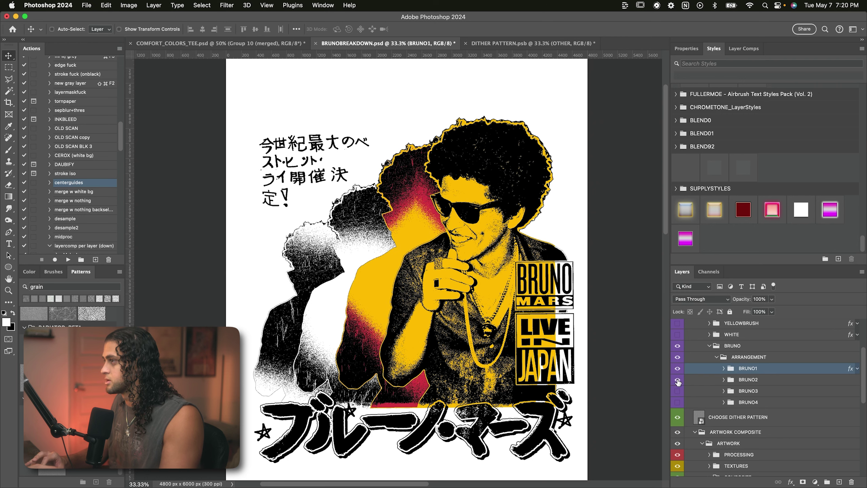
left_click(753, 380)
left_click(724, 379)
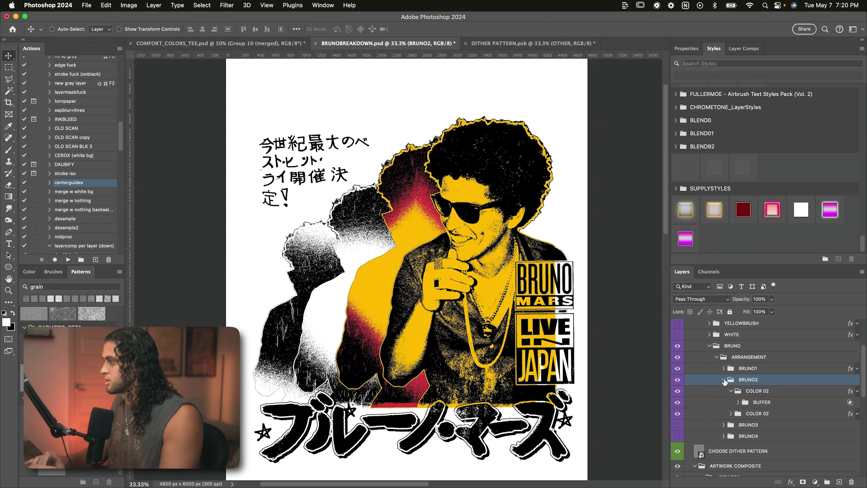
left_click(732, 392)
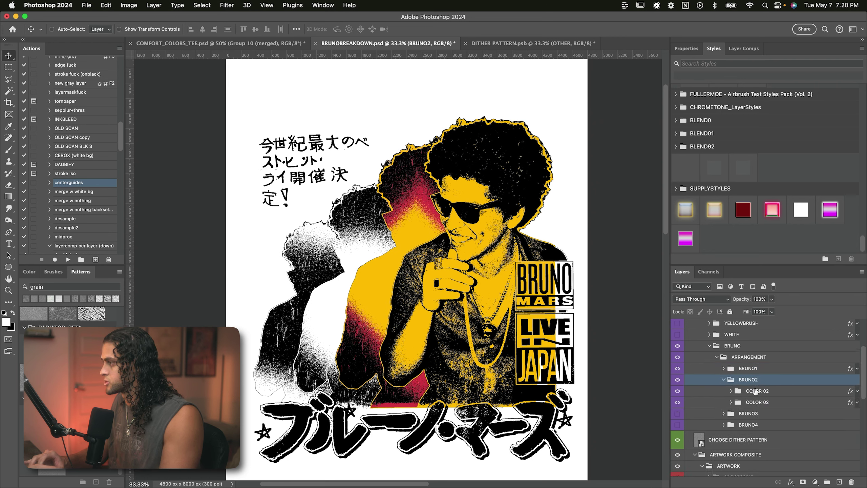
Hide the upper COLOR 02 group in BRUNO2 to isolate the lower COLOR 02 group.
left_click(747, 401)
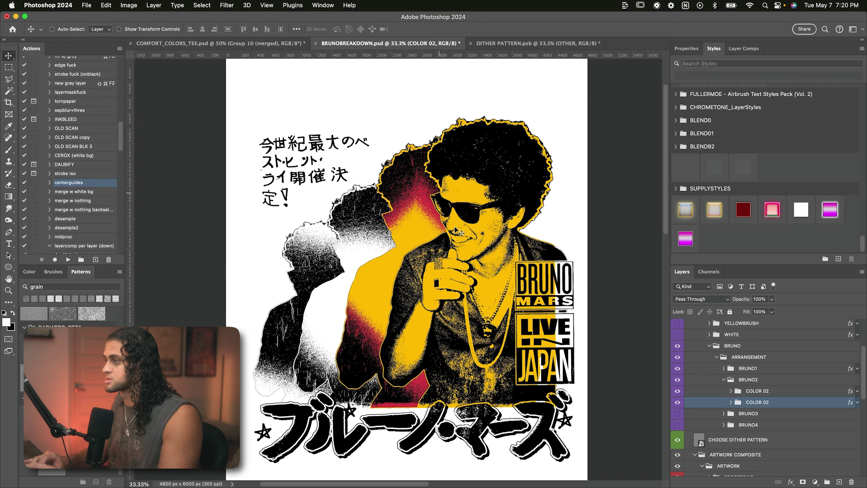
left_click(749, 391)
left_click(678, 391)
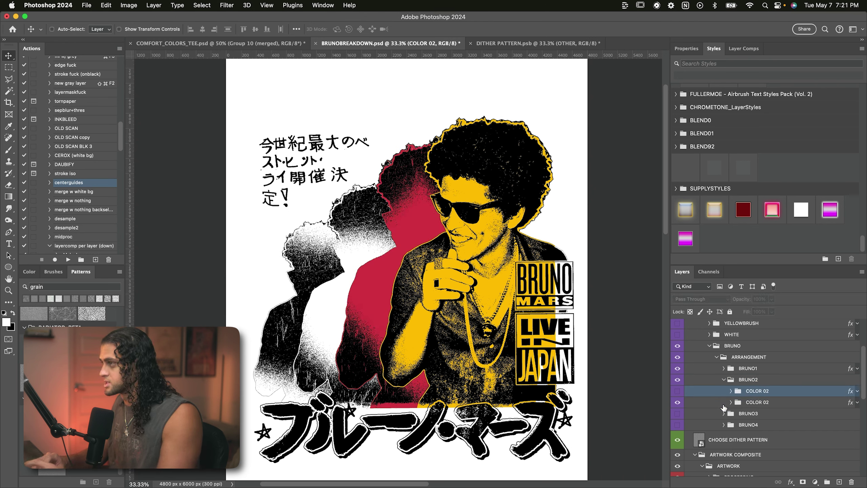
left_click(766, 414)
left_click(753, 405)
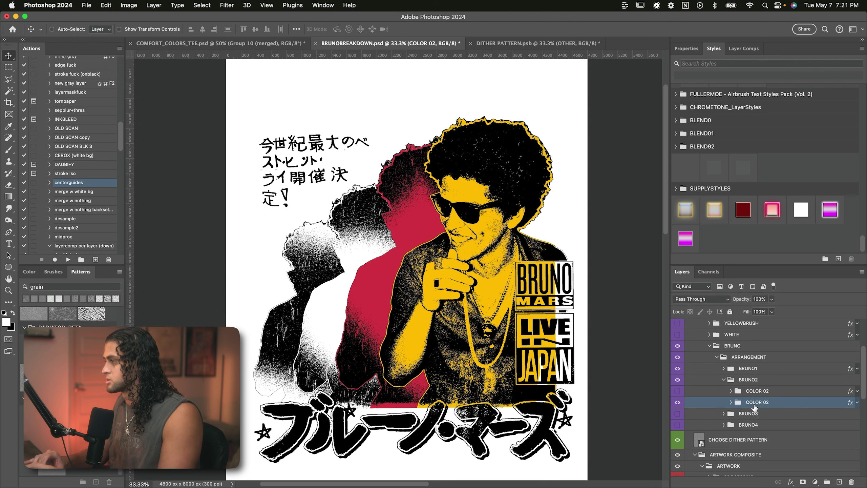
Expand the lower COLOR 02 group, examine its Group 40 mask and Color Overlay, and collapse it.
left_click(731, 403)
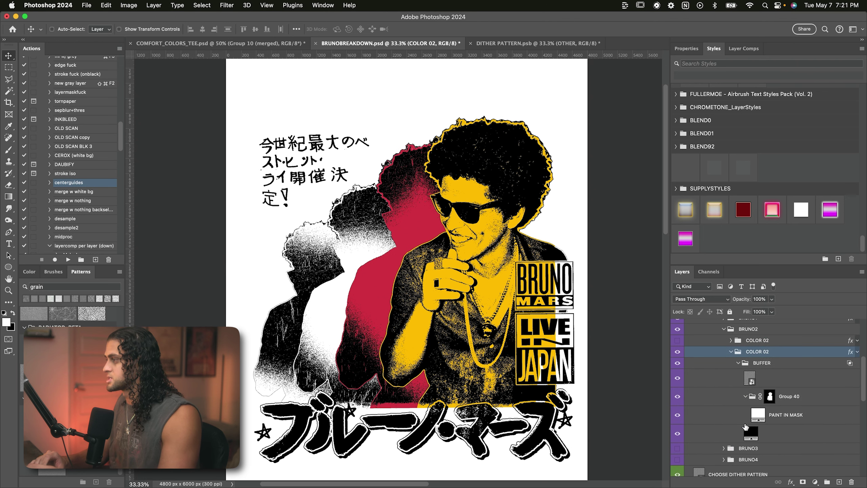
left_click(770, 398)
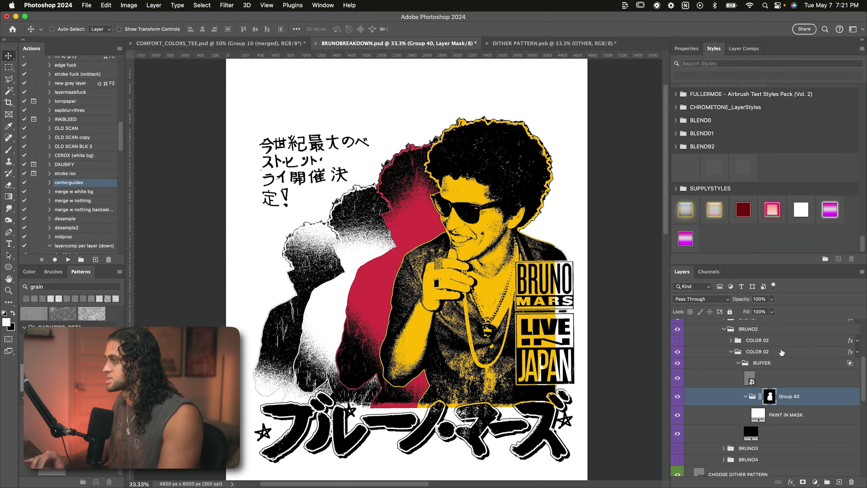
double_click(781, 350)
left_click(561, 227)
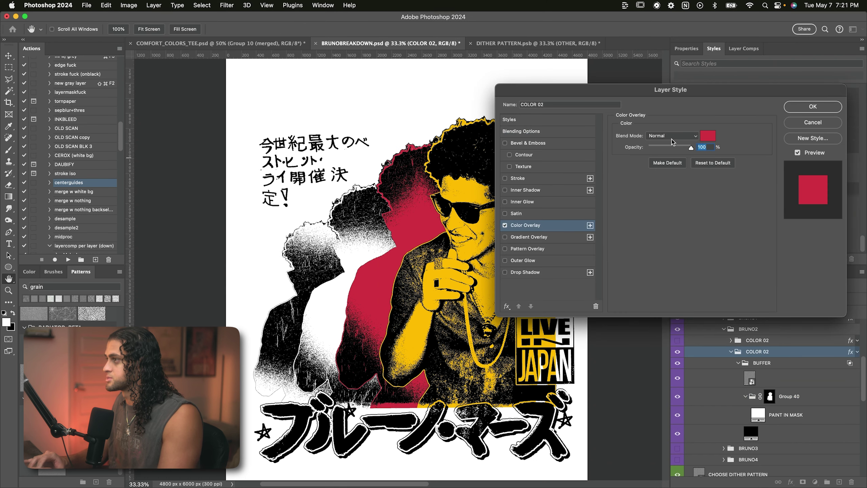
key("Return")
left_click(732, 352)
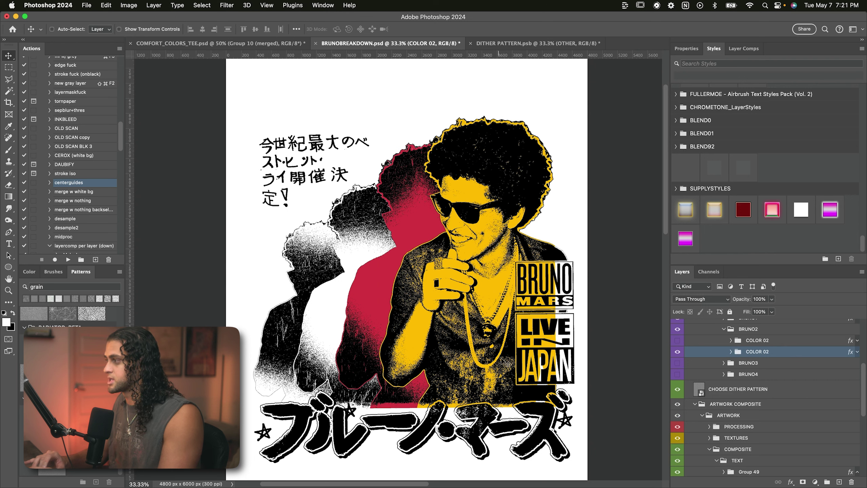
Show the upper COLOR 02 group in BRUNO2 again and expand it.
scroll(791, 355, "up", 3)
left_click(752, 388)
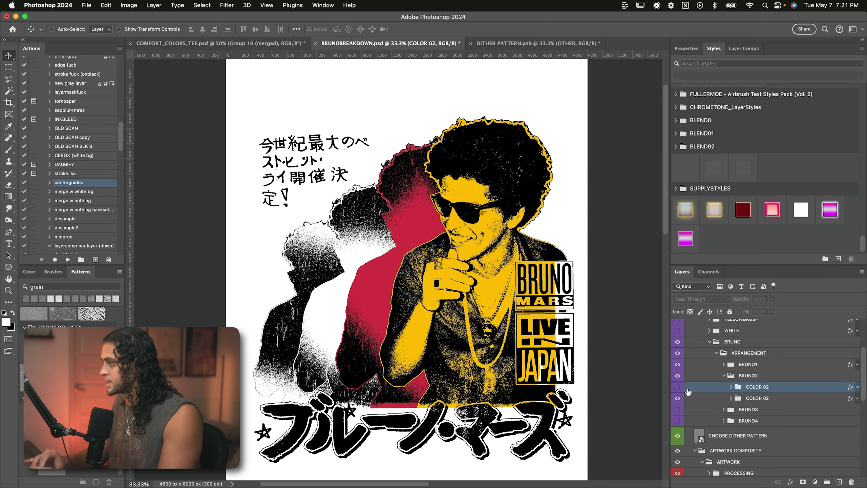
left_click(678, 387)
left_click(731, 387)
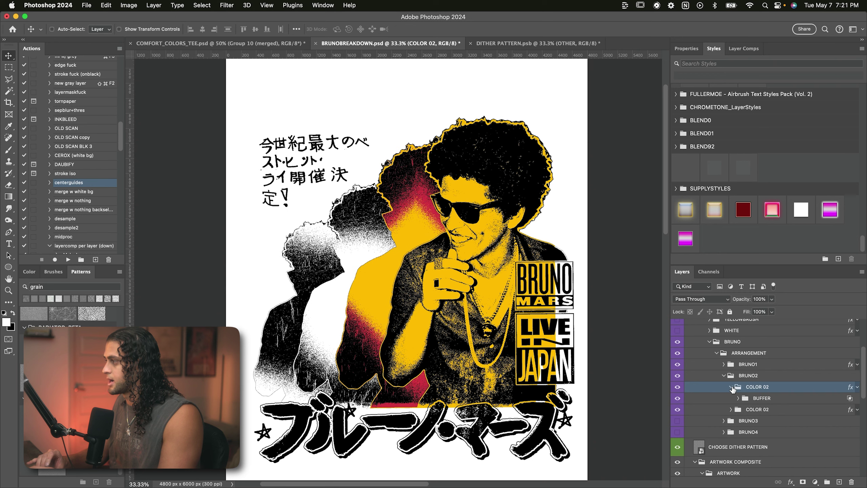
Expand BUFFER and Group 40 inside the upper COLOR 02 group and select Layer 33.
scroll(734, 386, "down", 1)
left_click(739, 381)
scroll(737, 385, "down", 2)
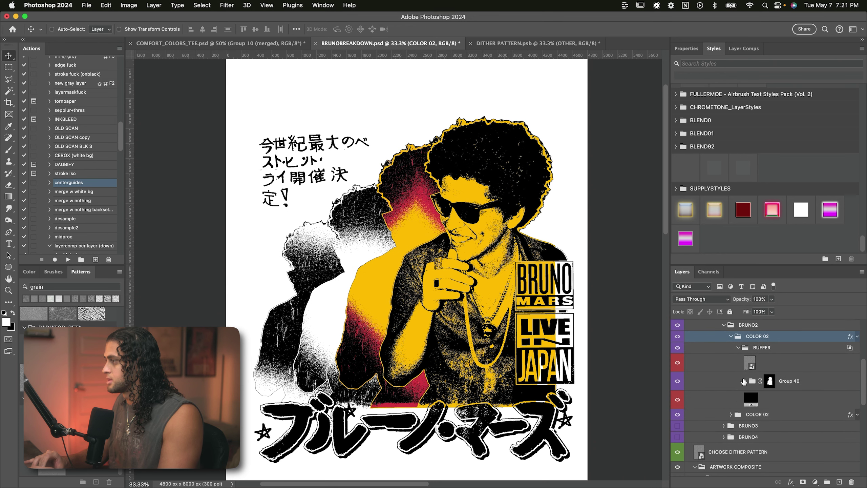
left_click(737, 385)
left_click(745, 381)
left_click(770, 399)
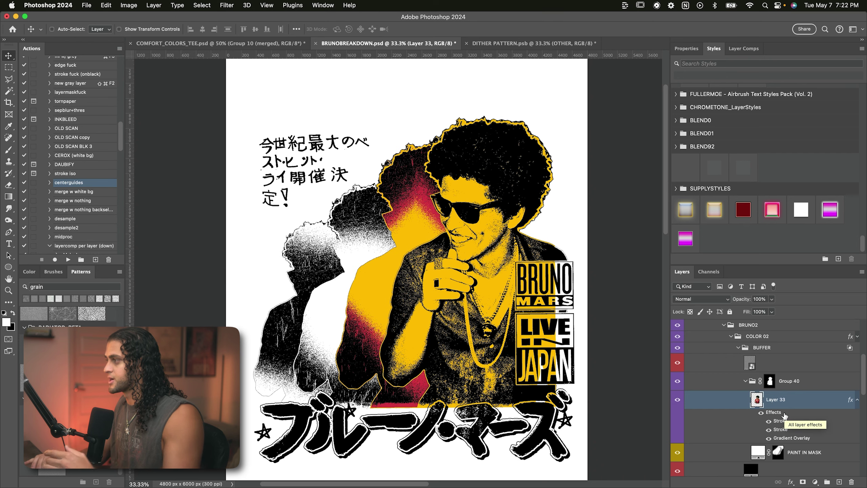
Check the Color Overlay in the upper COLOR 02 group's layer style.
double_click(787, 337)
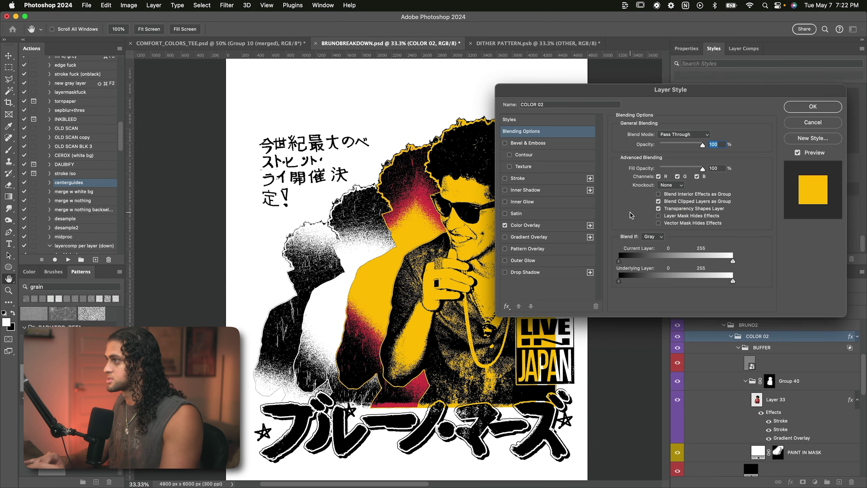
left_click(565, 227)
left_click(809, 108)
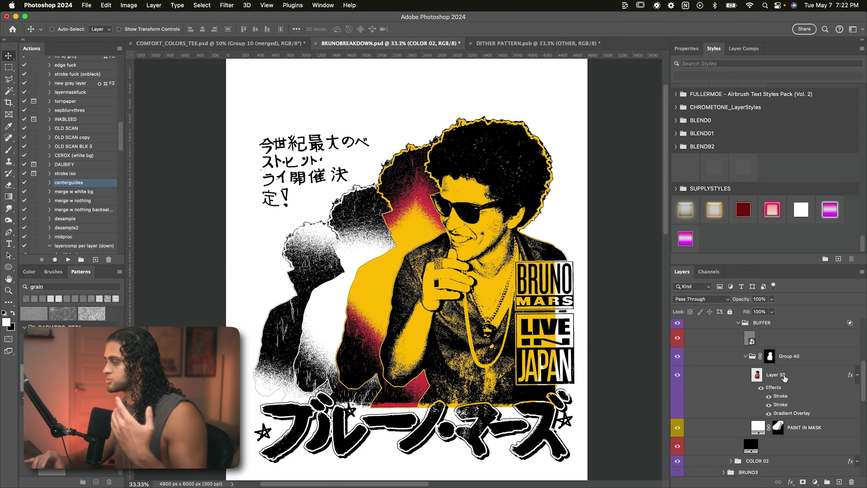
Examine Layer 33, its layer effects and the Group 40 mask inside the upper COLOR 02 group's BUFFER.
left_click(783, 375)
scroll(785, 377, "up", 3)
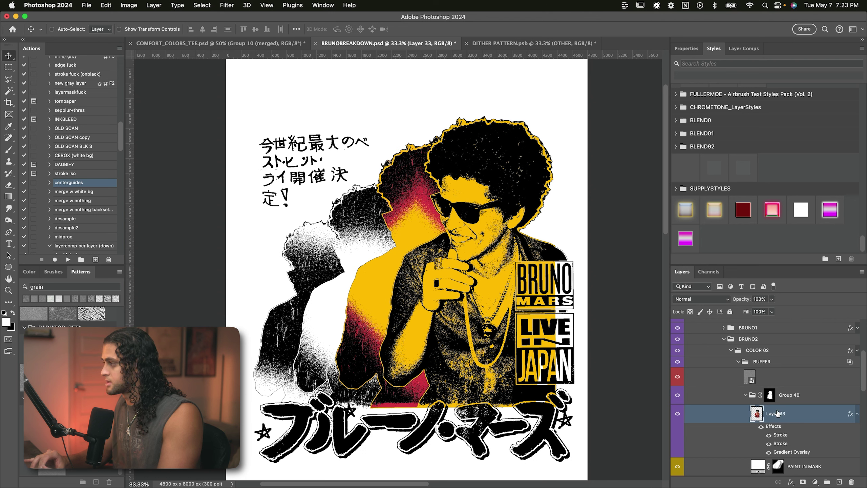
scroll(770, 417, "down", 1)
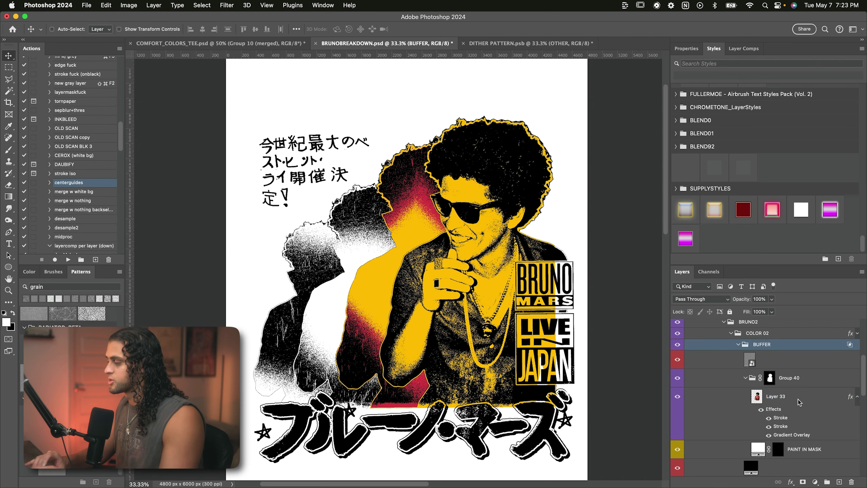
left_click(791, 398)
left_click(770, 378)
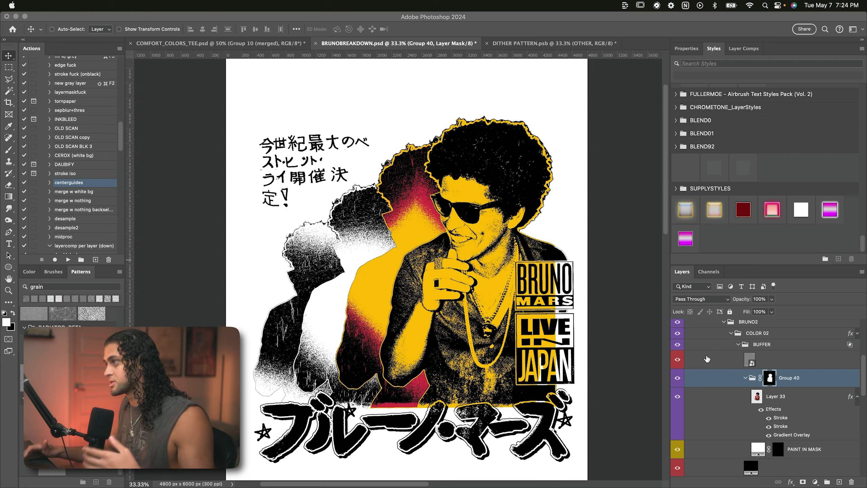
scroll(734, 372, "down", 1)
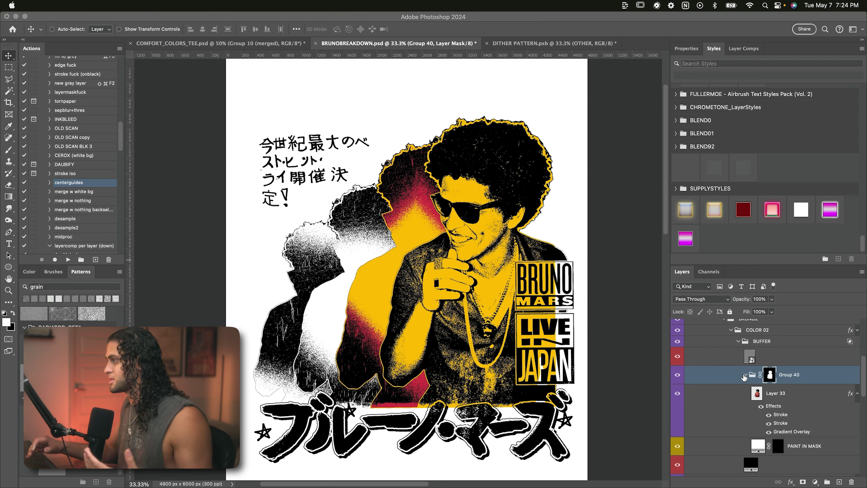
left_click(757, 393)
scroll(757, 403, "up", 2)
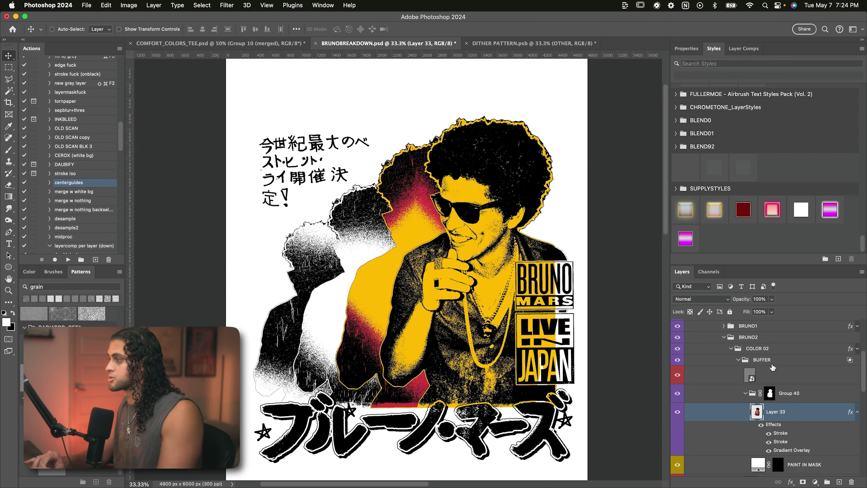
Try brushing a diagonal stroke across the second silhouette in the PAINT IN MASK layer mask of Group 40.
scroll(751, 393, "down", 3)
left_click(751, 407)
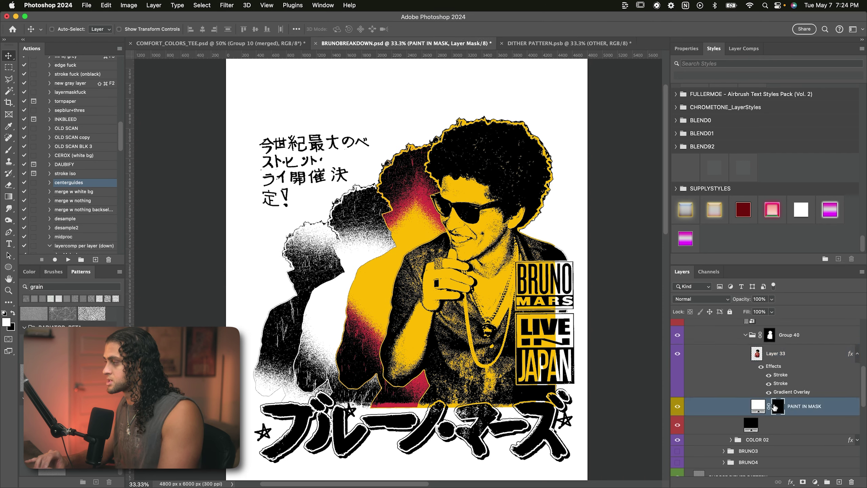
key("b")
mouse_move(389, 218)
left_mouse_down()
mouse_move(382, 229)
mouse_move(485, 282)
left_mouse_up()
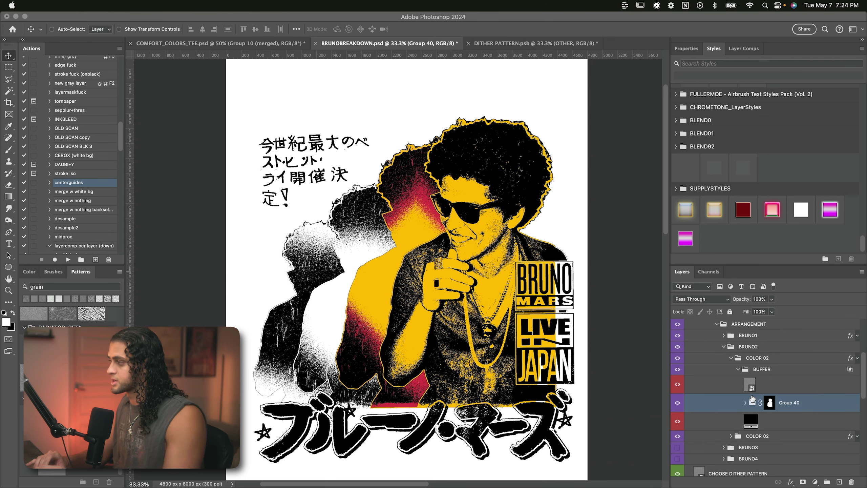
Collapse the BRUNO2 group, then show and expand the BRUNO3 group.
left_click(725, 347)
left_click(725, 347)
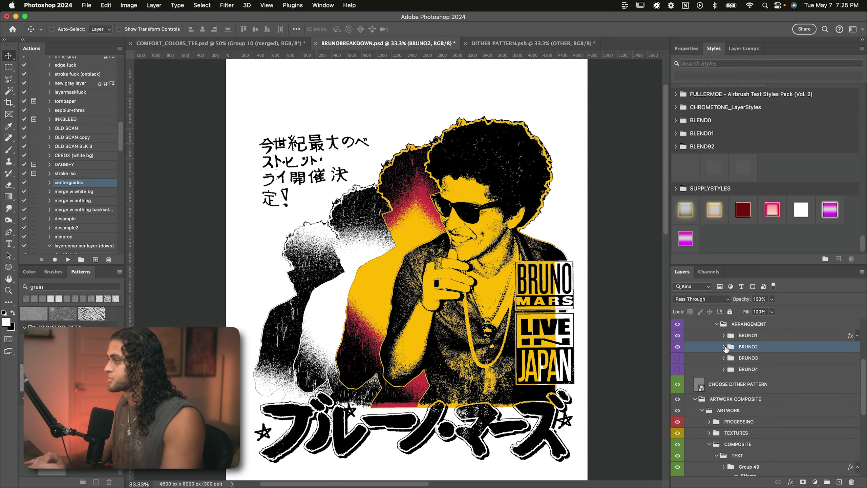
left_click(678, 358)
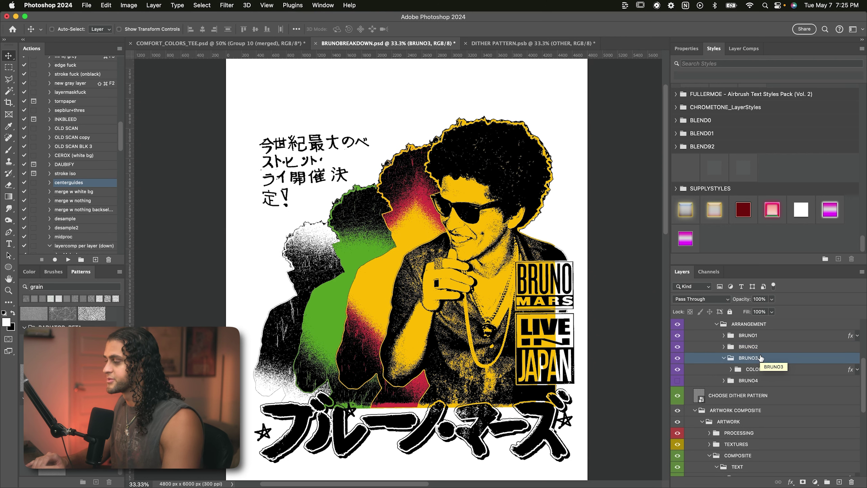
left_click(724, 358)
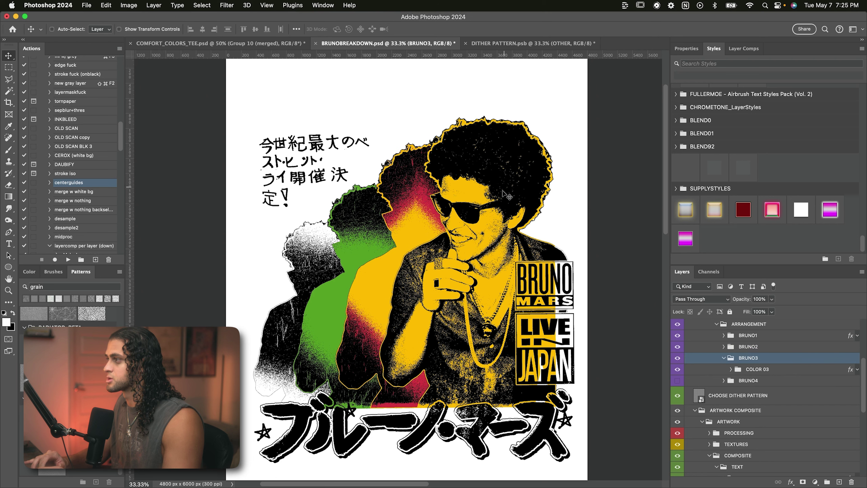
Expand the COLOR 03 group and check the Group 41 layer mask by loading it as a selection and deselecting.
left_click(732, 370)
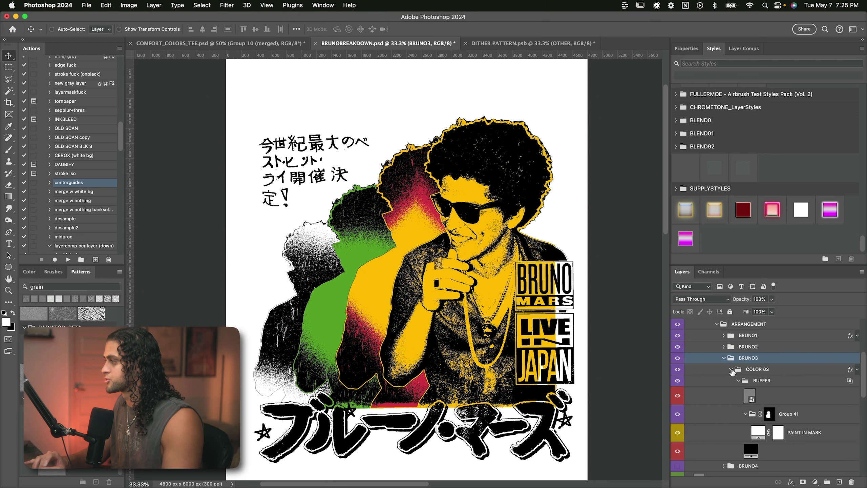
scroll(773, 396, "down", 1)
left_click(770, 394)
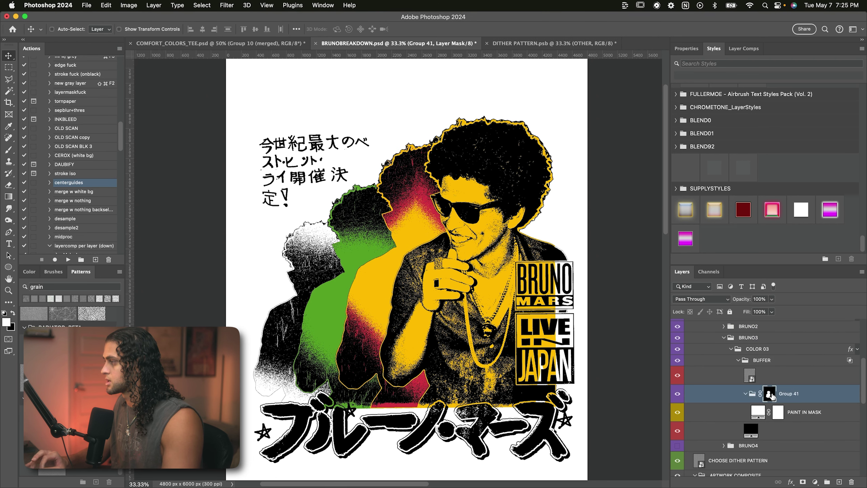
left_click(771, 394, "super")
key("super+d")
Check the Color Overlay in the COLOR 03 group's layer style, then collapse the BRUNO3 group.
double_click(795, 352)
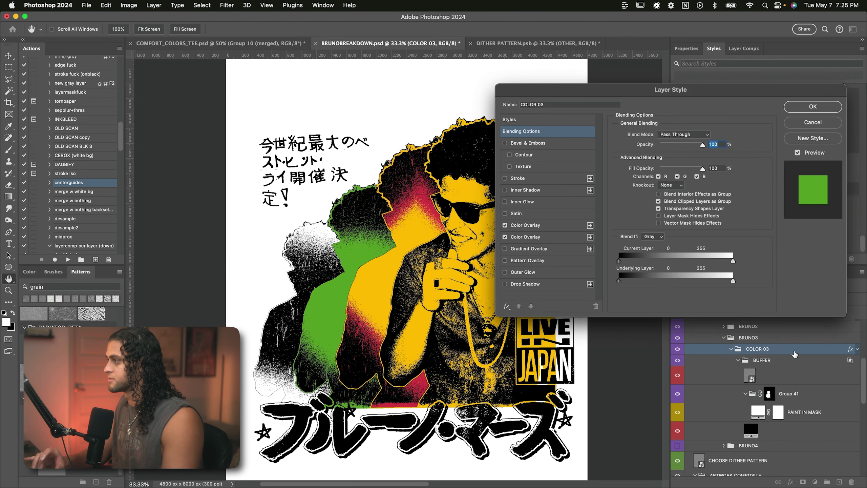
left_click(555, 228)
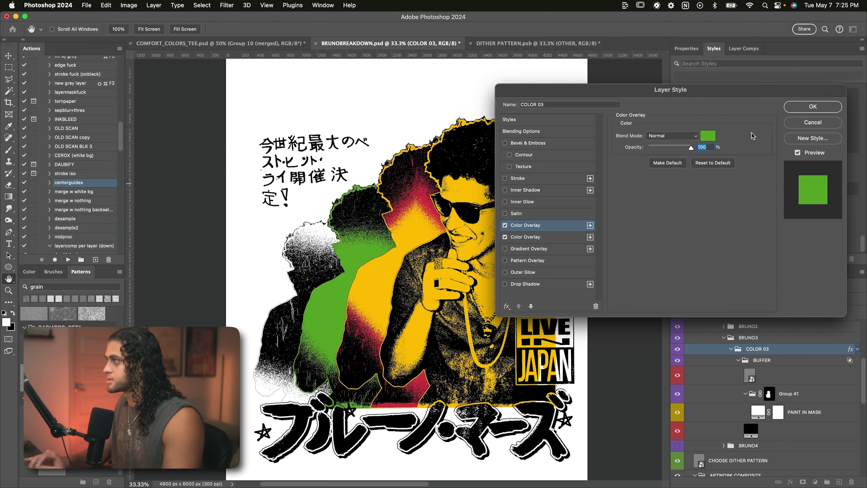
left_click(828, 126)
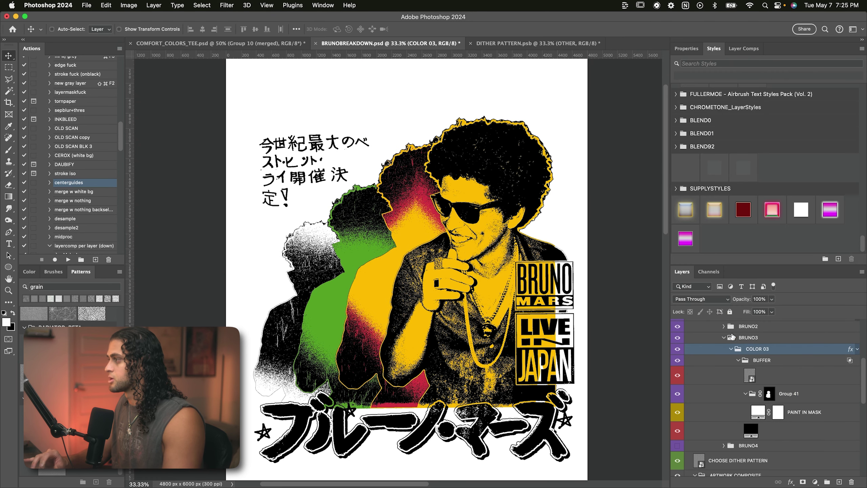
left_click(725, 338)
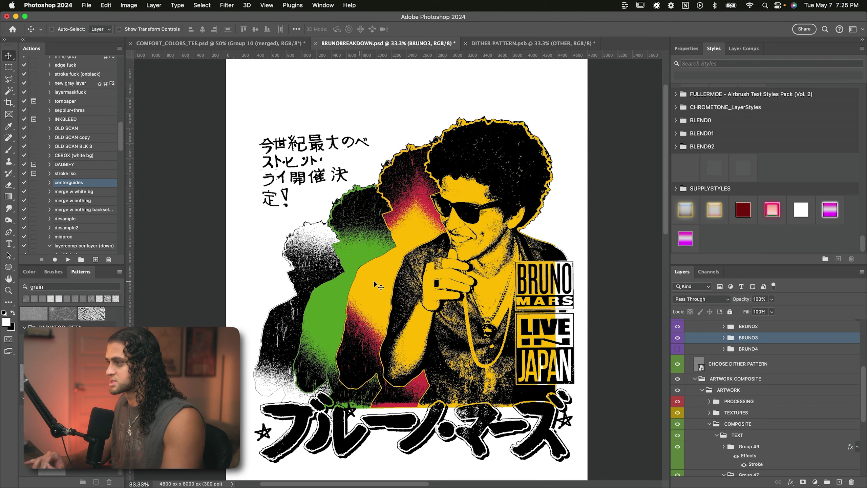
Reopen the BRUNO3 group to review the Group 41 layer mask, then collapse it again.
left_click(725, 417)
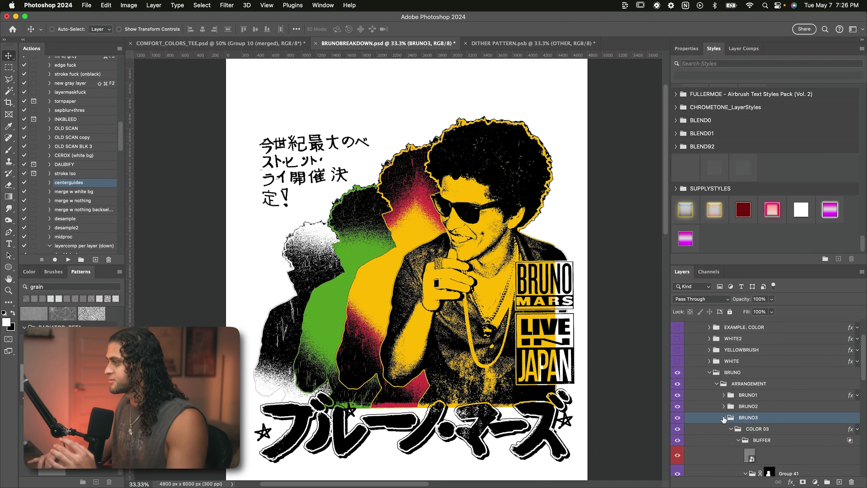
scroll(725, 420, "down", 3)
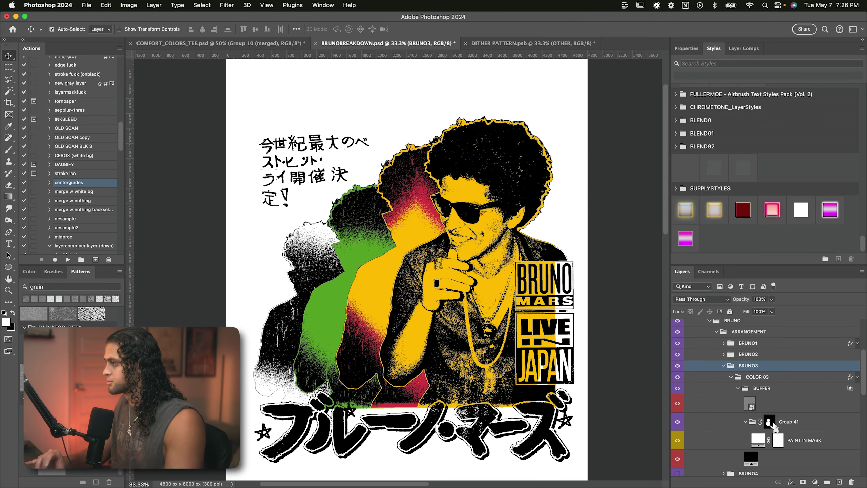
left_click(770, 423, "super")
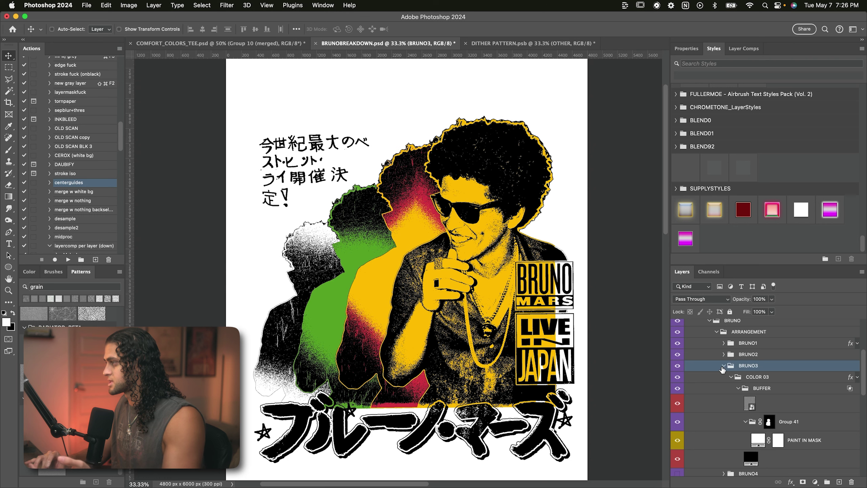
left_click(724, 365)
Try moving the BRUNO3 group above BRUNO2 and expand BRUNO2 to compare the stacking order.
left_click_drag(750, 368, 745, 349)
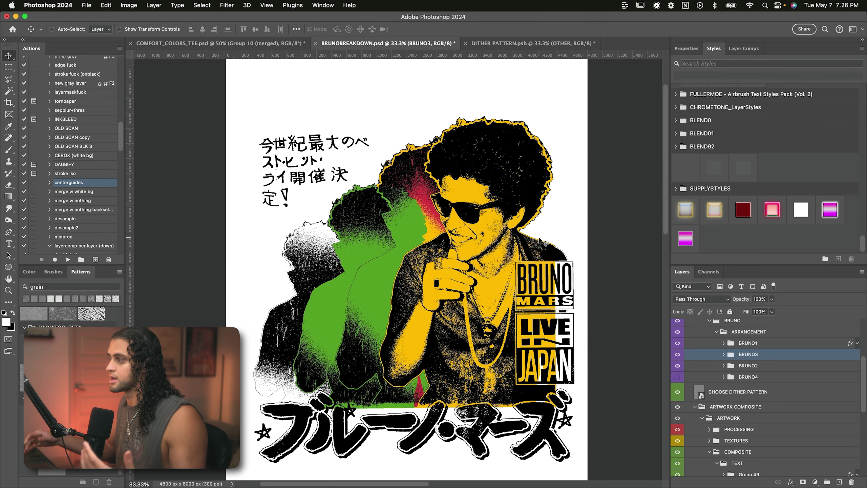
left_click(725, 366)
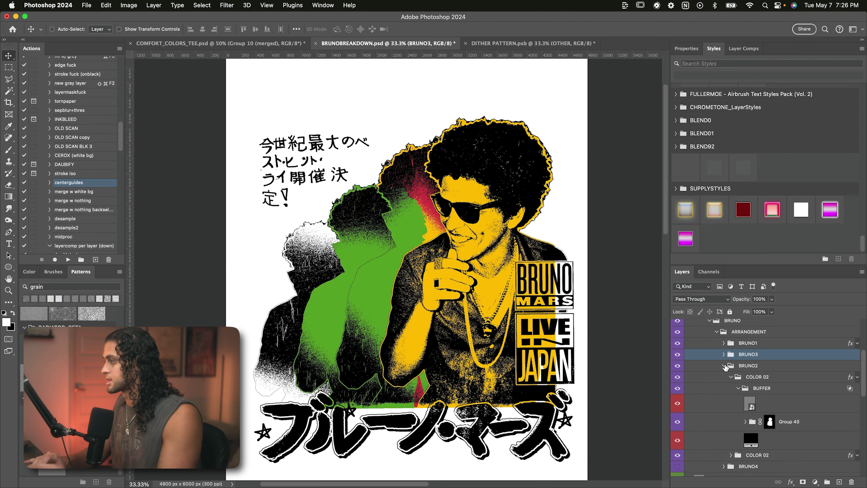
scroll(752, 401, "down", 1)
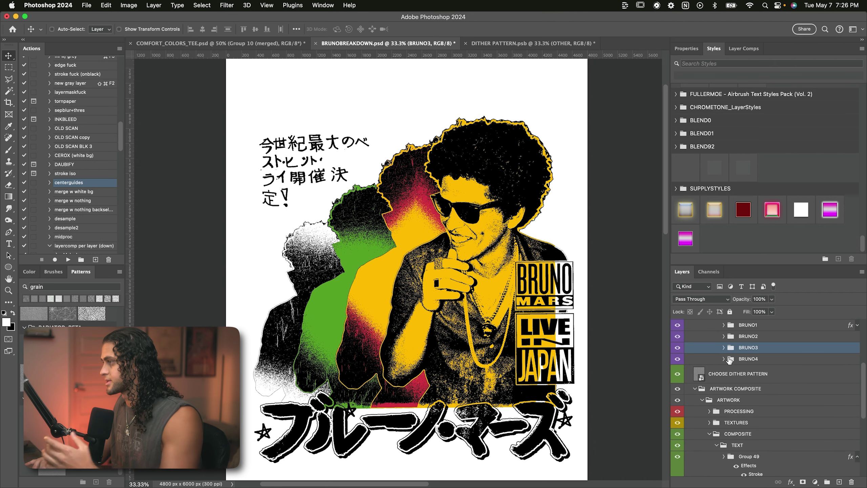
Show the BRUNO4 group and expand it together with both of its COLOR 04 groups.
left_click(741, 360)
left_click(724, 359)
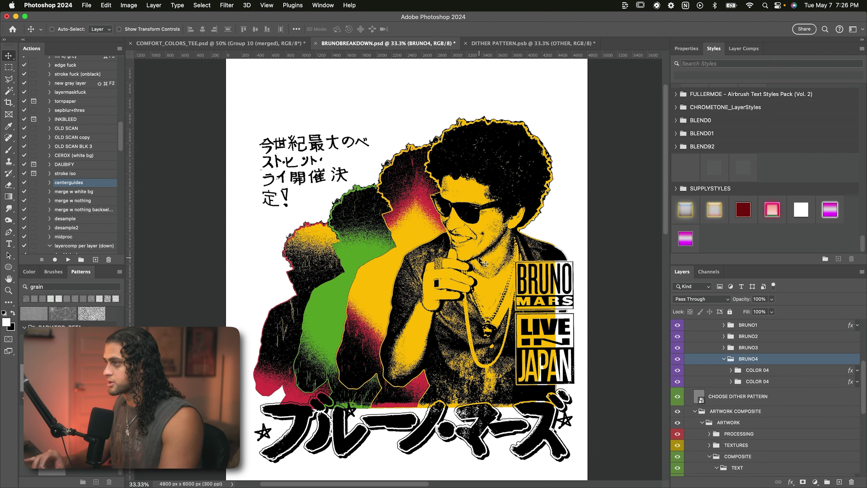
left_click(731, 382)
left_click(732, 370)
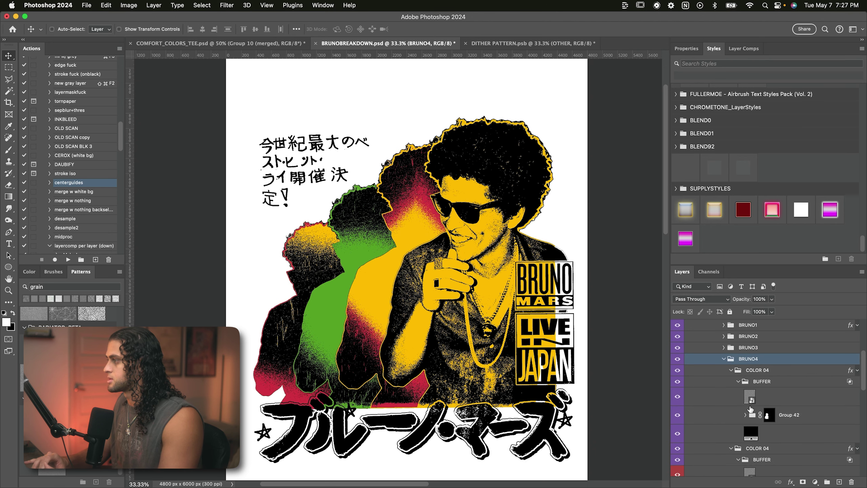
Examine Layer 33 in Group 42 of the upper COLOR 04 group, switching that color group's visibility off and on.
scroll(751, 408, "down", 3)
left_click(746, 382)
left_click(784, 406)
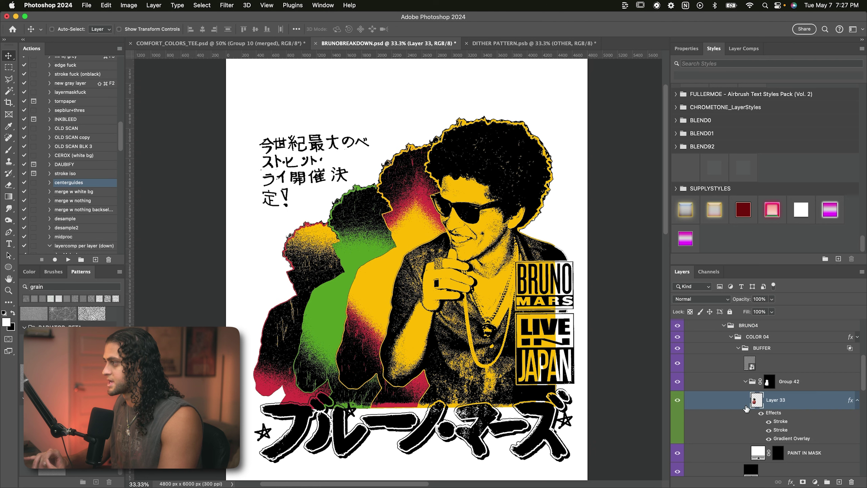
left_click(678, 337)
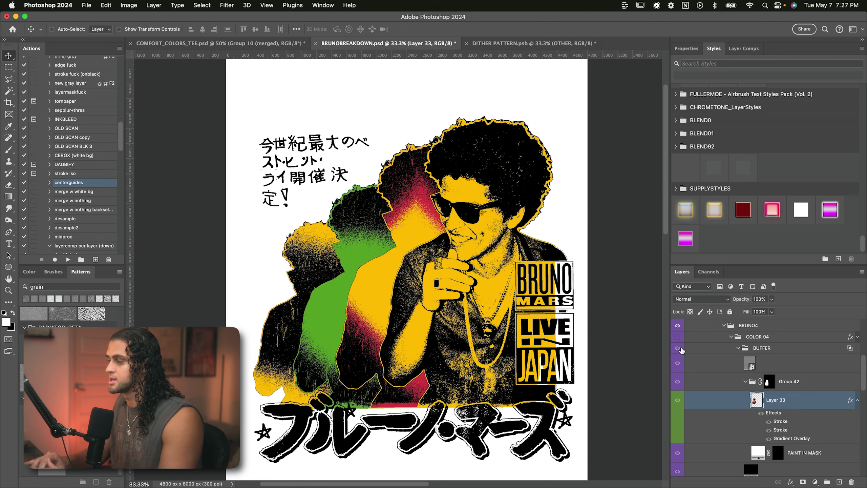
left_click(678, 338)
Collapse and reopen Layer 33's effects list to review its strokes and gradient overlay.
scroll(765, 381, "down", 2)
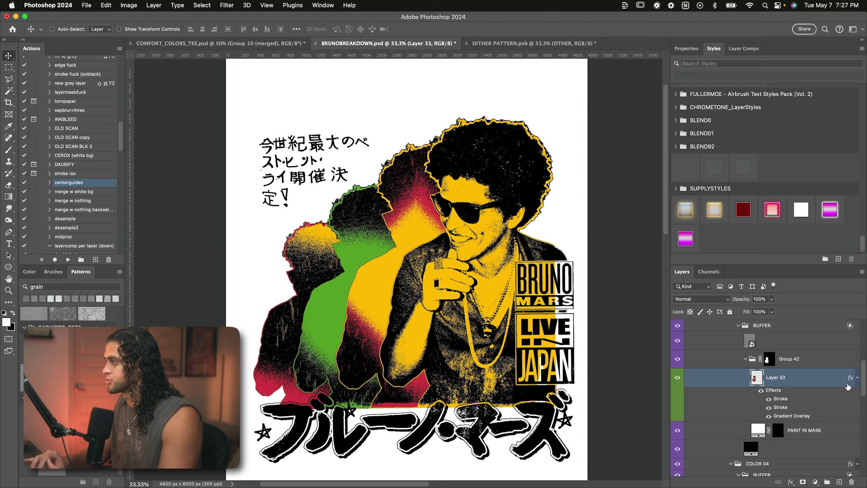
left_click(857, 377)
scroll(790, 379, "up", 1)
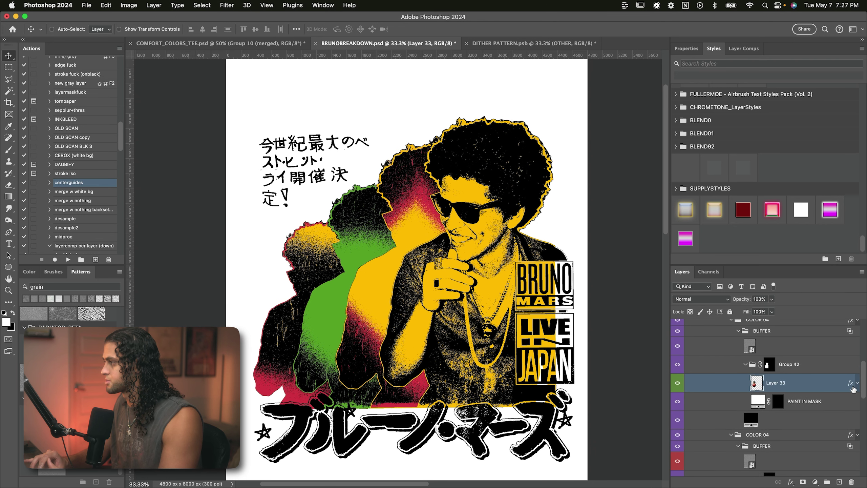
left_click(858, 382)
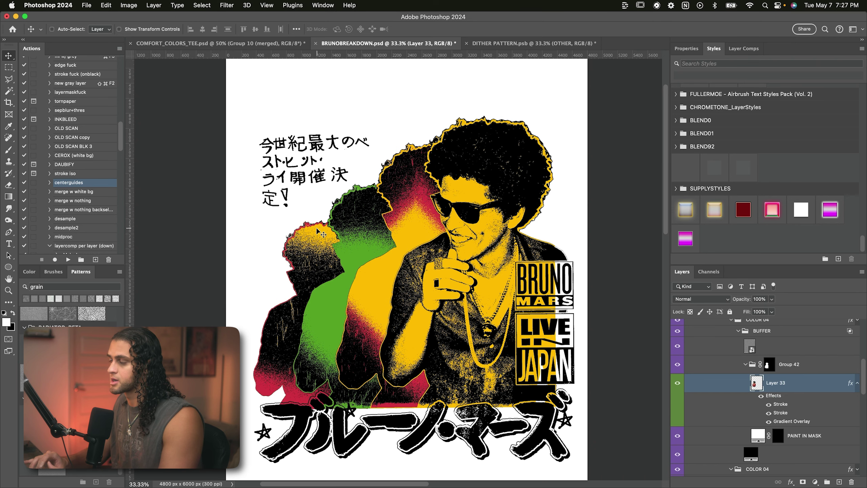
Open the upper COLOR 04 group's layer style, cancel it without changes, and collapse the group.
scroll(803, 394, "up", 2)
double_click(789, 348)
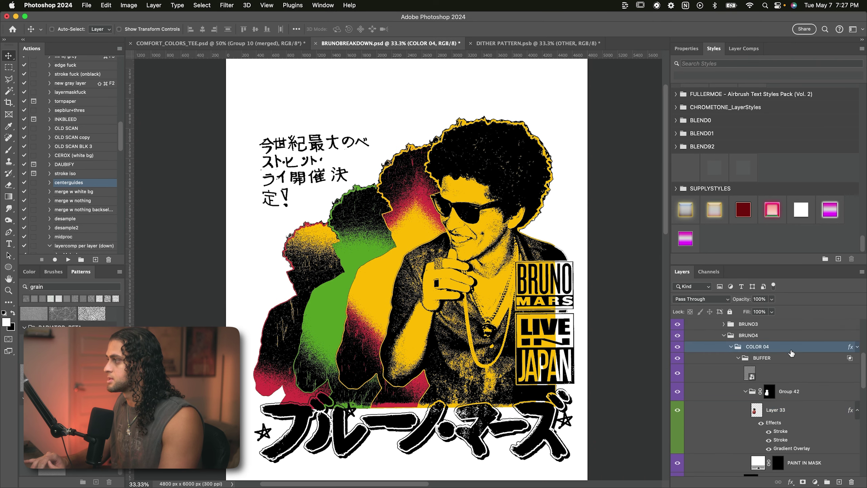
key("Escape")
left_click(731, 347)
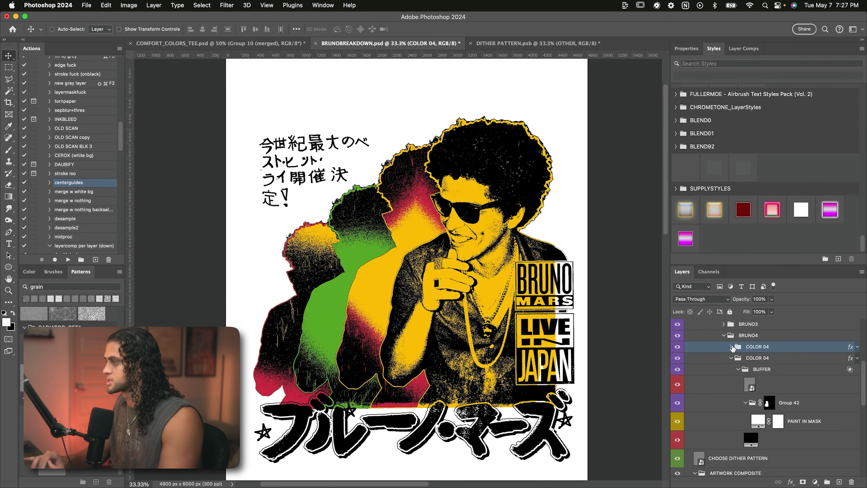
Select the Group 42 layer mask in the lower COLOR 04 group, then collapse the BRUNO4 and BRUNO groups.
left_click(775, 404)
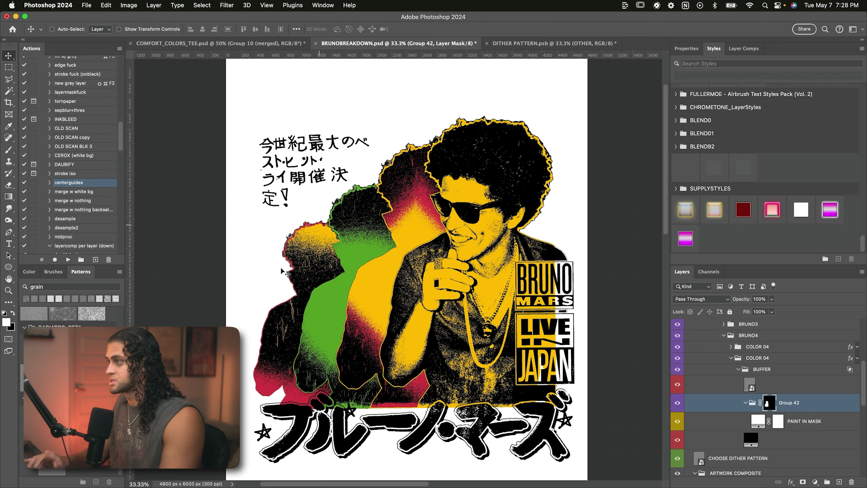
left_click(724, 336)
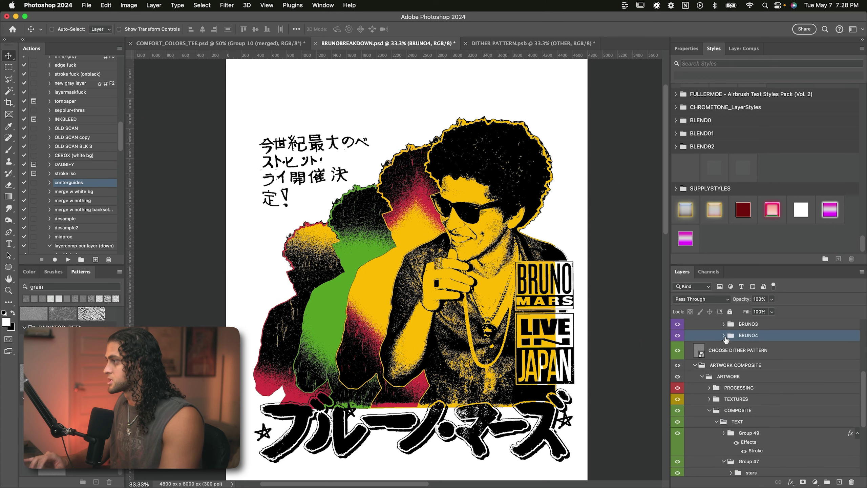
scroll(730, 369, "up", 5)
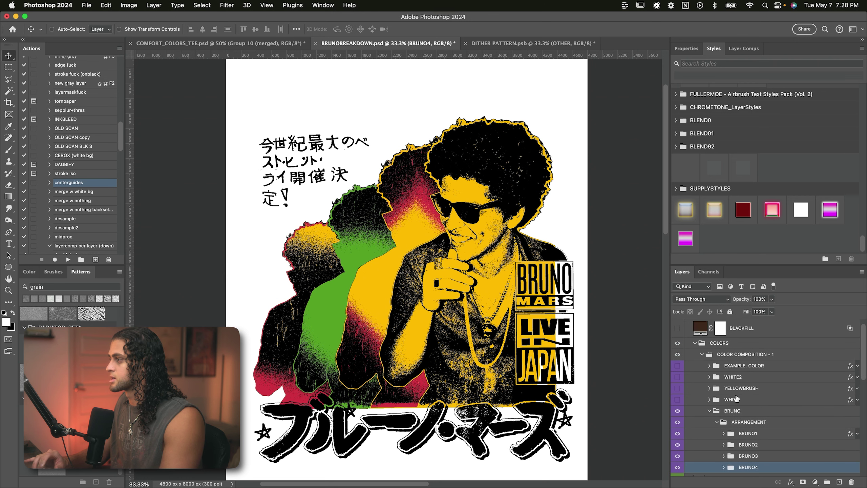
left_click(710, 412)
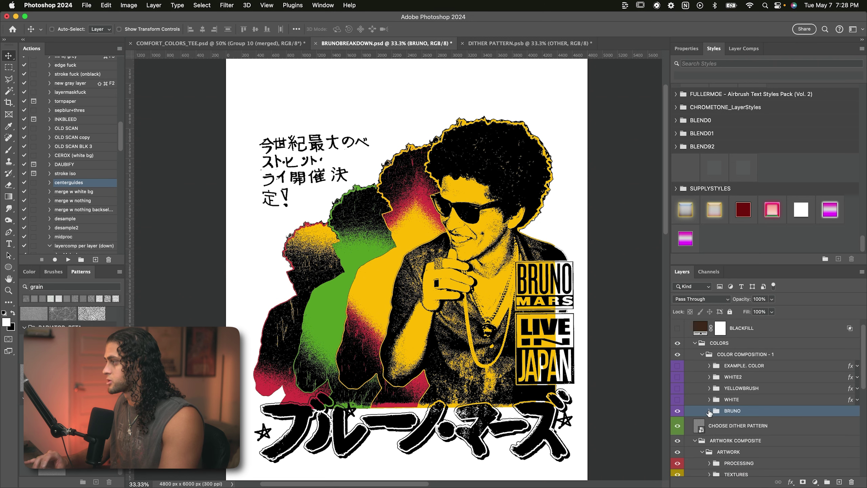
Show the WHITE group and expand it to list the layers in its BUFFER.
left_click(679, 402)
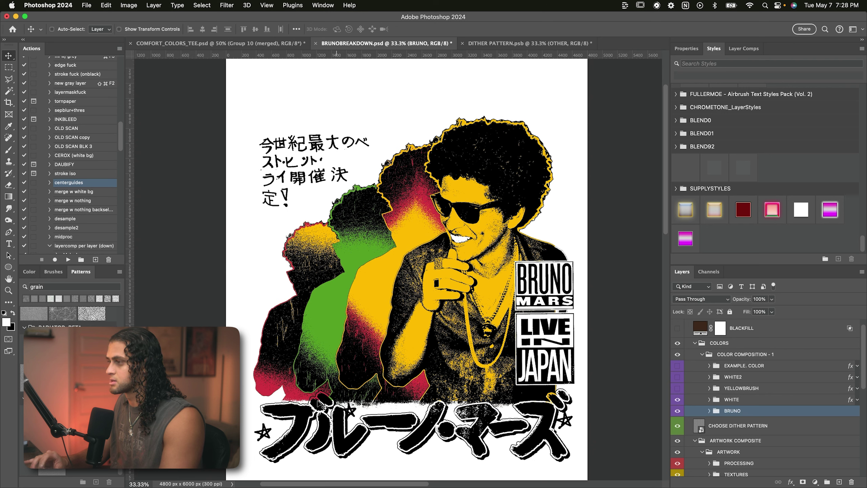
key("super+Tab")
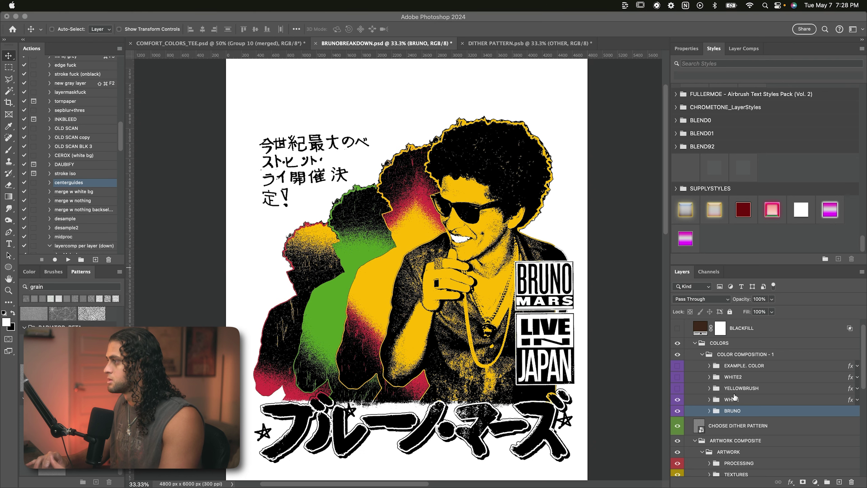
left_click(709, 400)
left_click(710, 399)
scroll(746, 402, "down", 2)
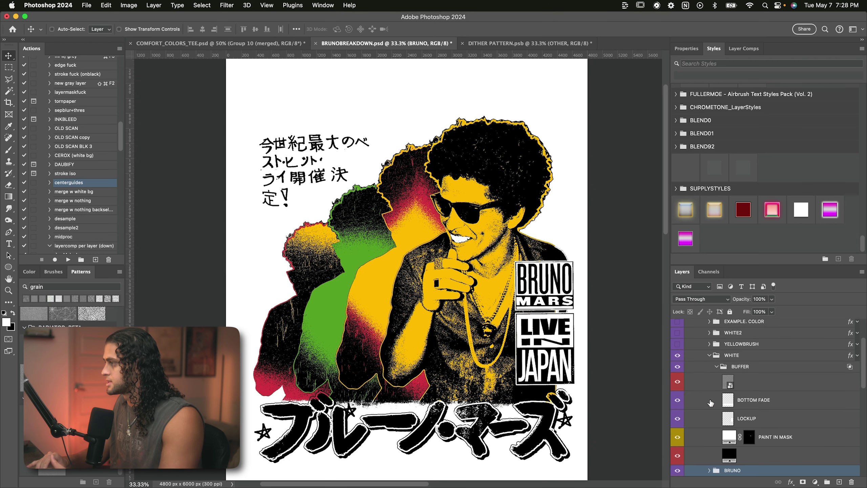
Select the BOTTOM FADE layer in the WHITE group and toggle its visibility to compare the artwork with and without it.
left_click(746, 402)
scroll(743, 410, "down", 2)
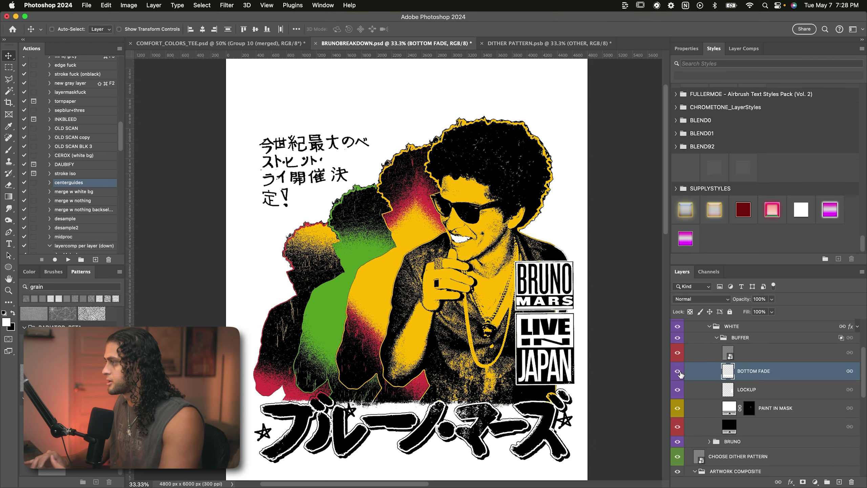
left_click(680, 376)
left_click(680, 375)
left_click(681, 375)
left_click(679, 376)
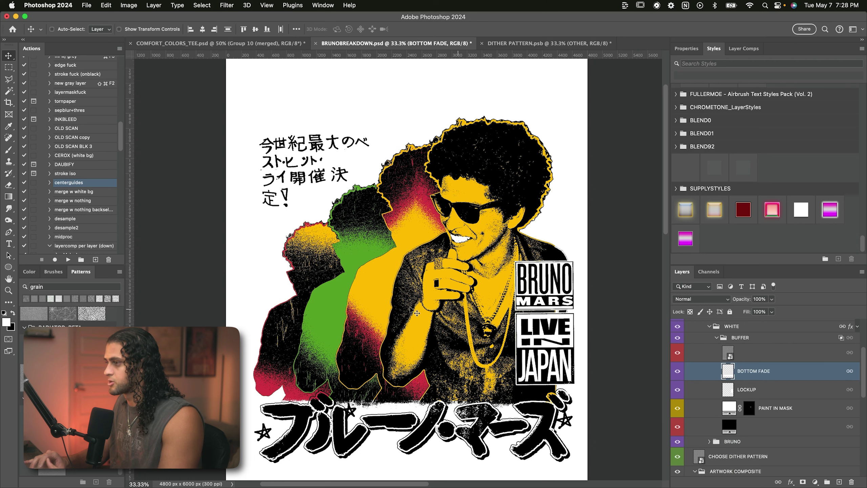
Collapse the WHITE group and switch its visibility off and on to compare the artwork.
scroll(800, 385, "up", 2)
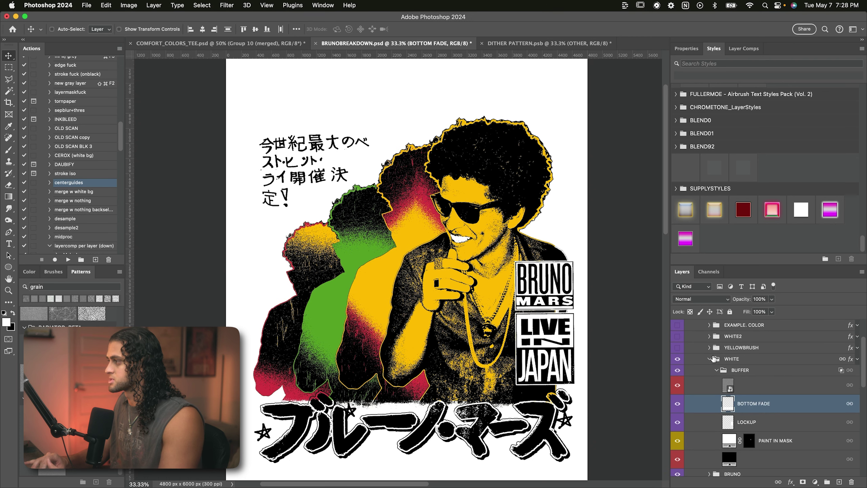
left_click(709, 360)
left_click(678, 359)
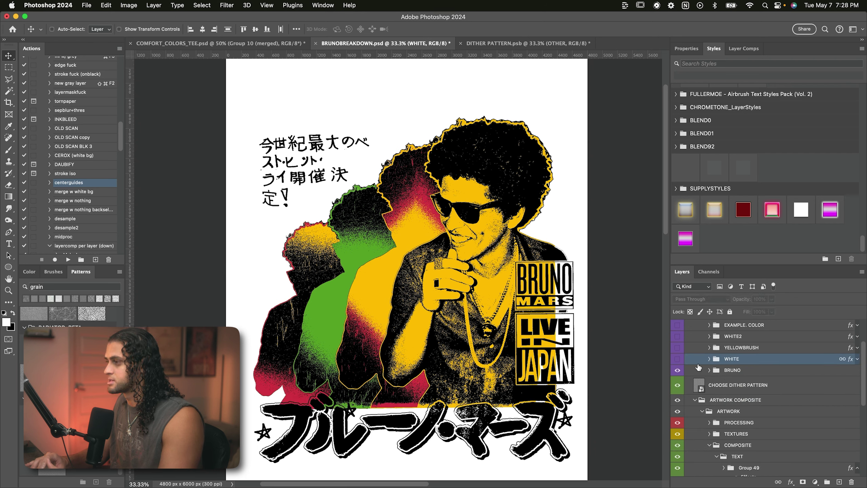
left_click(744, 372)
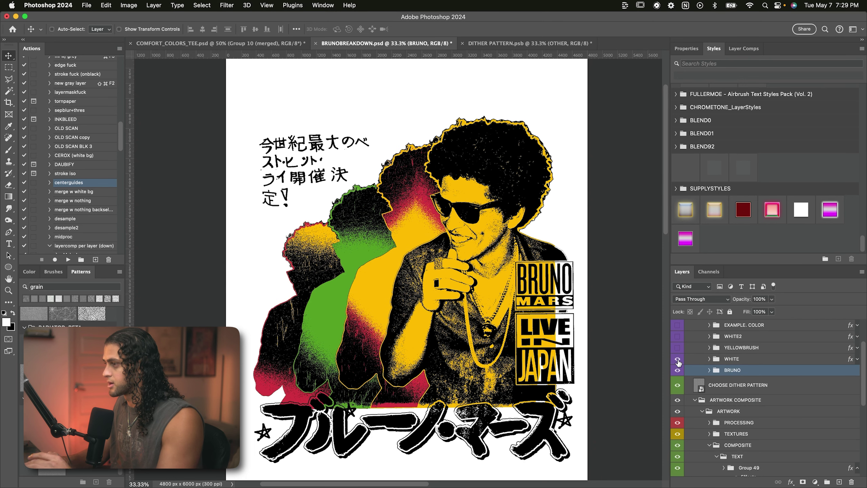
left_click(678, 359)
Check the Color Overlay in the WHITE group's layer style and close the dialog.
double_click(751, 360)
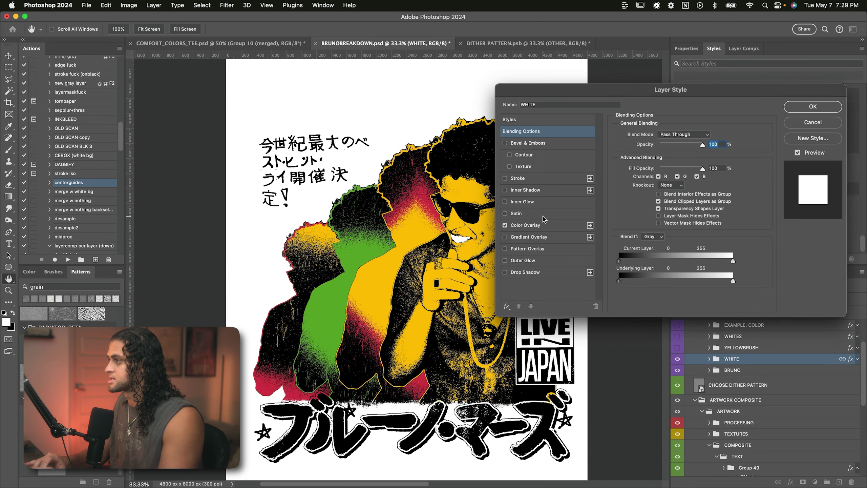
left_click(541, 226)
left_click(813, 106)
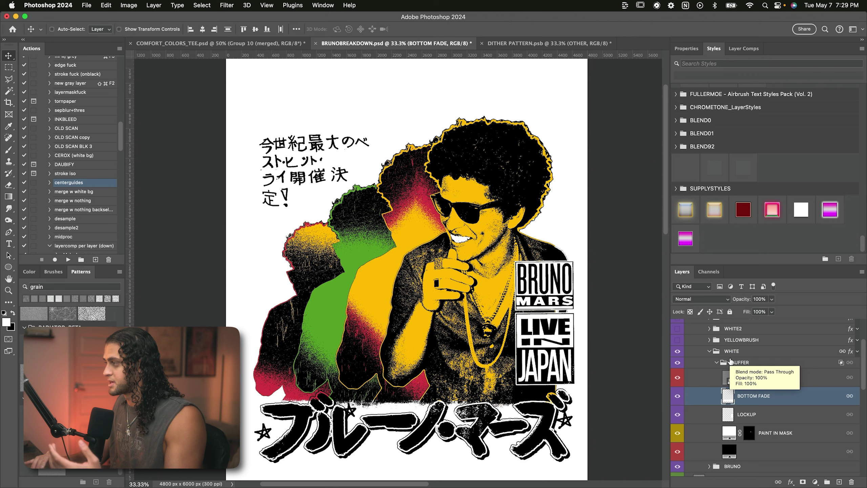
Toggle the BOTTOM FADE and LOCKUP layers in the WHITE group's BUFFER off and on to compare the artwork.
left_click(732, 355)
left_click(753, 404)
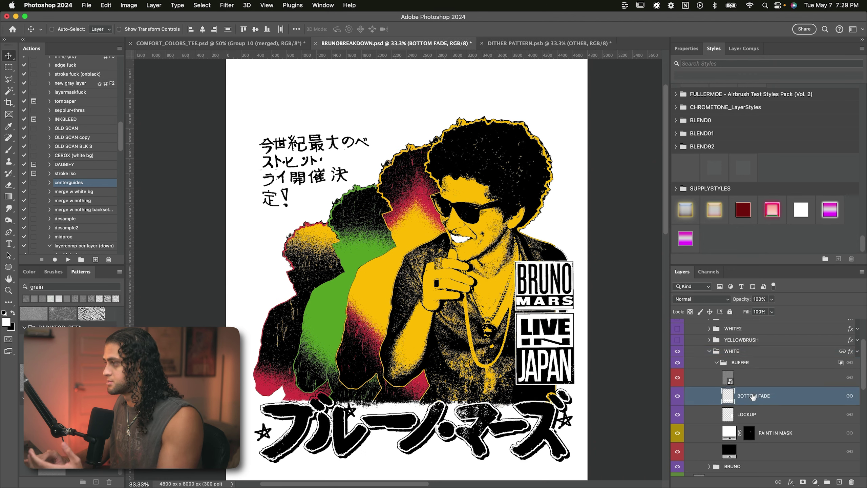
left_click(679, 398)
left_click(678, 396)
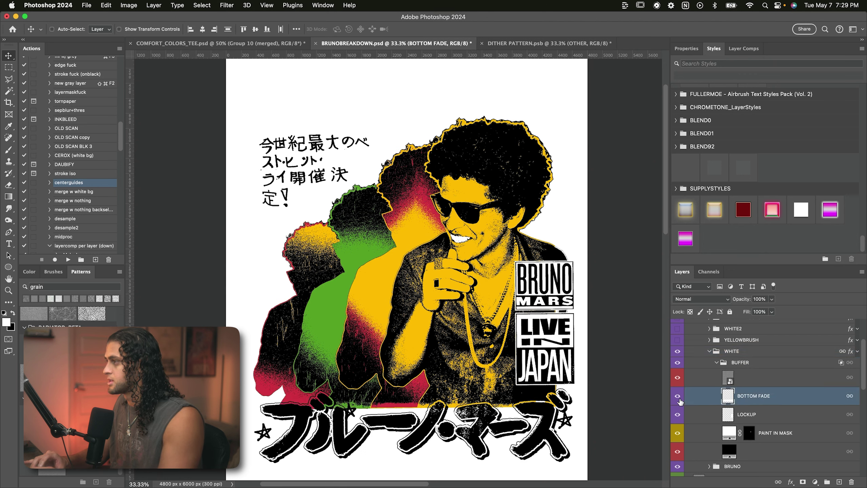
left_click(692, 410)
scroll(691, 396, "down", 2)
left_click(678, 386)
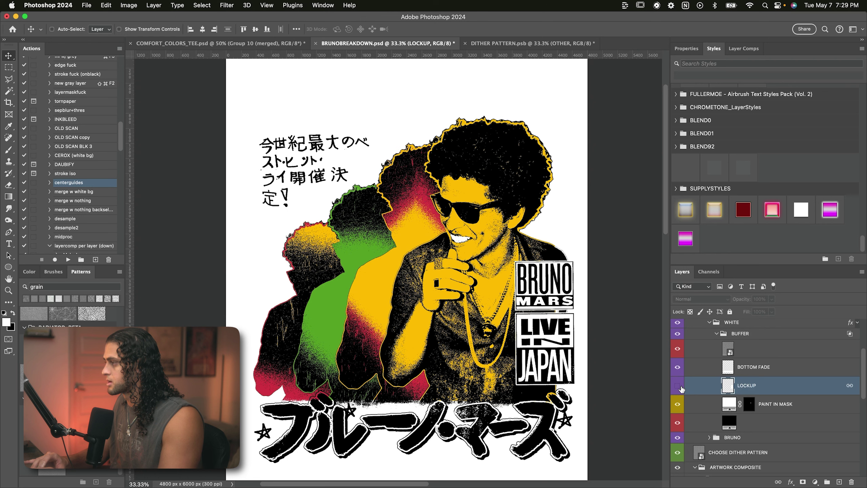
left_click(680, 387)
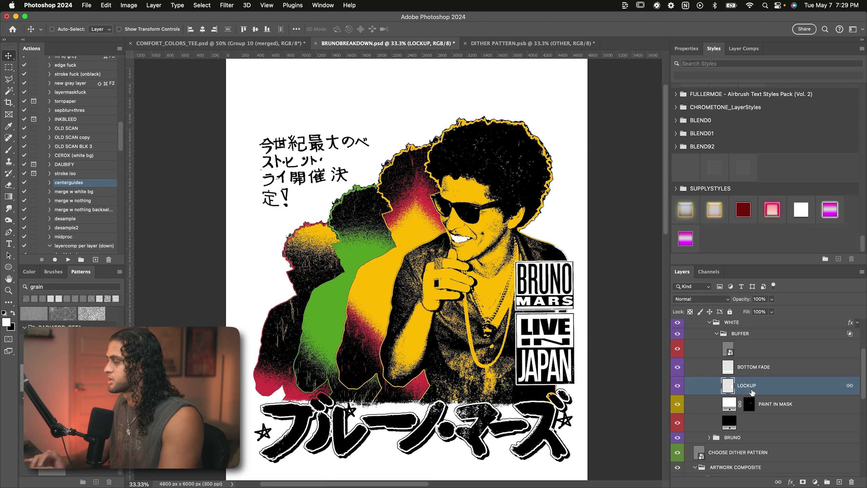
Try painting white on the PAINT IN MASK layer's mask over the hand and neck with a 250 px brush, and undo the stroke.
left_click(744, 406)
key("b")
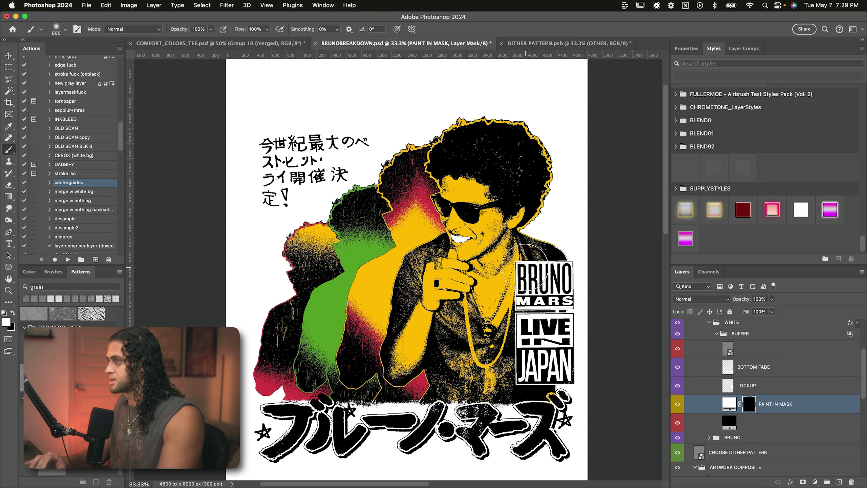
key("super+=")
key("super+=")
key("[")
mouse_move(534, 242)
left_mouse_down()
mouse_move(458, 319)
mouse_move(410, 316)
mouse_move(574, 294)
left_mouse_up()
key("super+z")
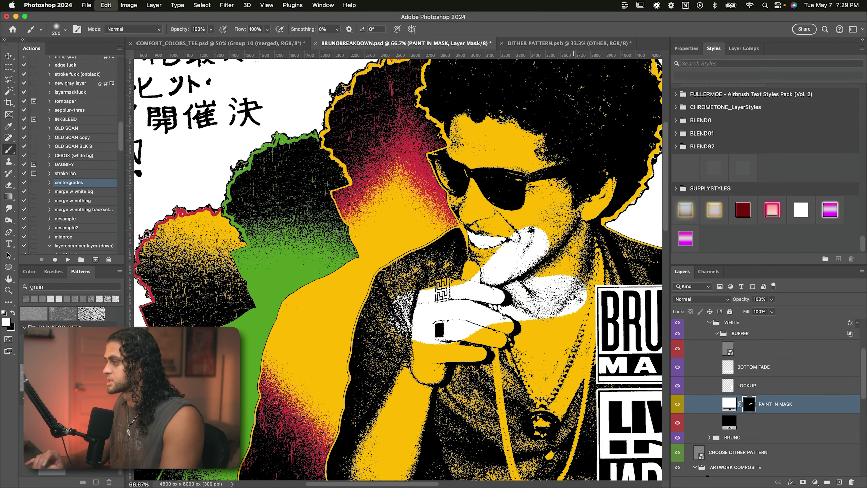
Review the LOCKUP, BOTTOM FADE and PAINT IN MASK layers in the WHITE group's BUFFER by selecting each in turn.
left_click(745, 389)
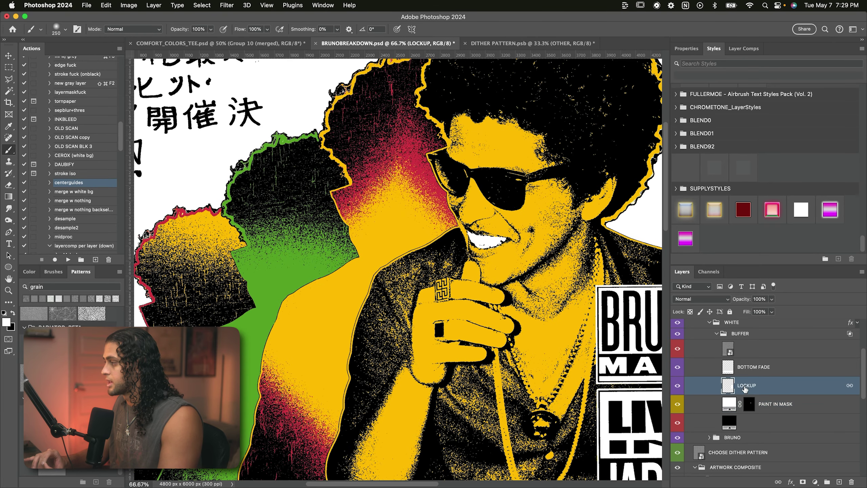
left_click(741, 368)
left_click(769, 407)
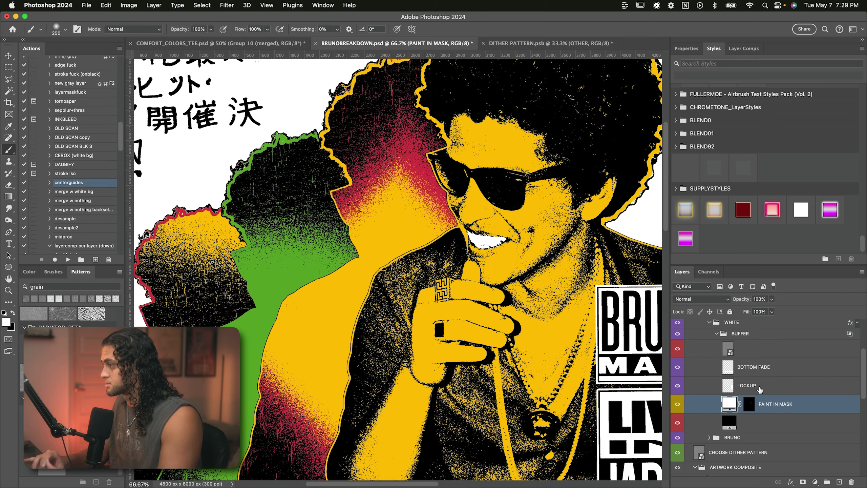
left_click(760, 390)
left_click(756, 371)
key("super+minus")
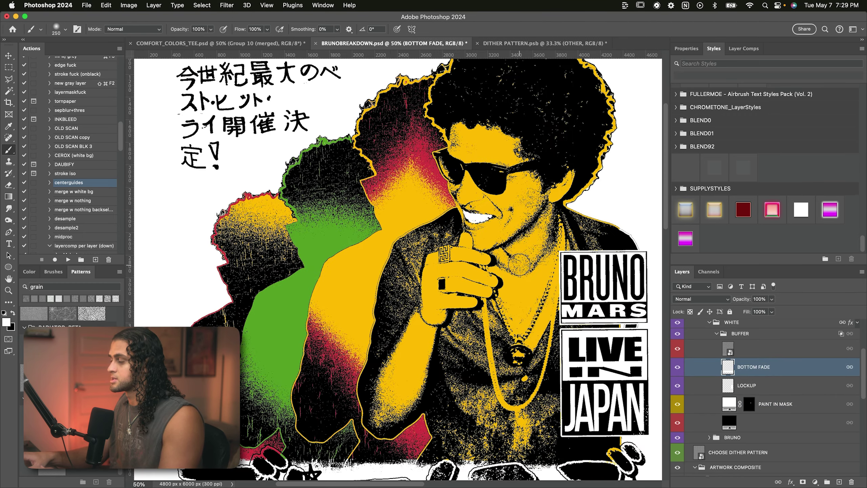
key("super+minus")
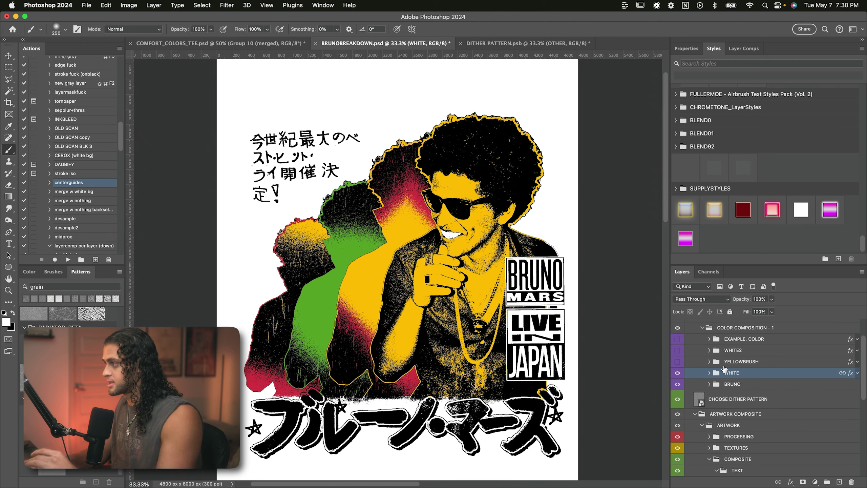
Show the YELLOWBRUSH group and expand it to select the brush texture layer in its BUFFER.
left_click(724, 365)
left_click(679, 362)
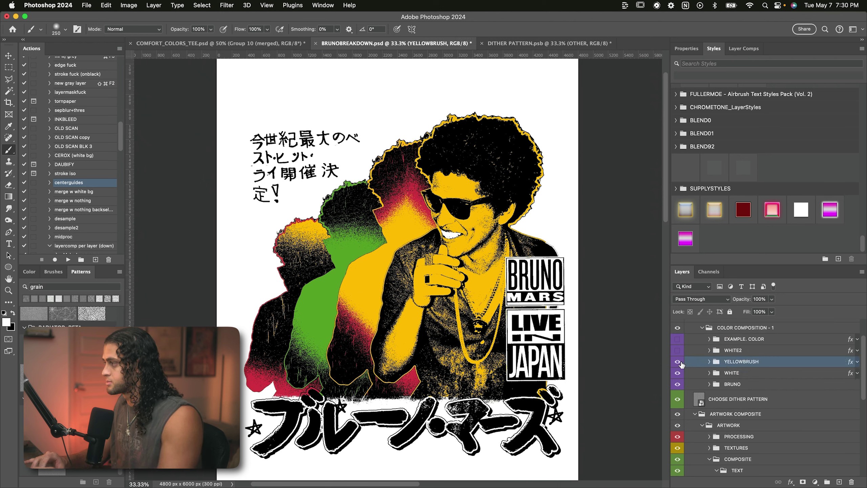
left_click(709, 361)
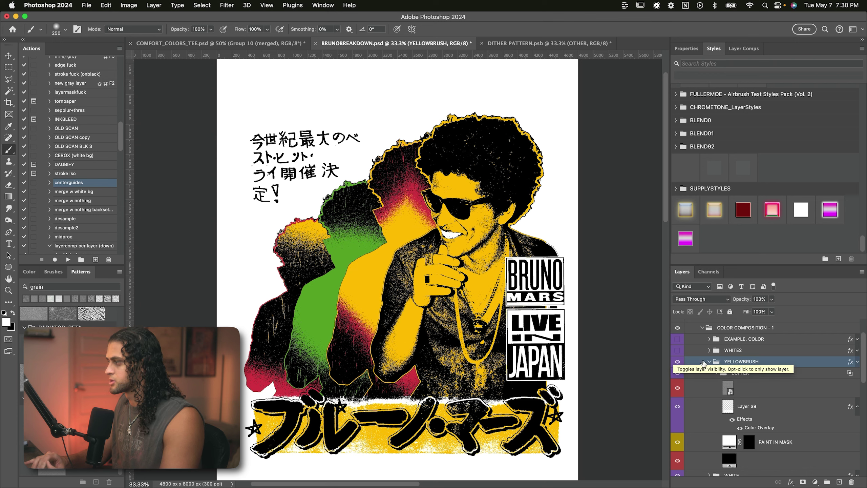
scroll(765, 368, "down", 2)
left_click(768, 364)
key("v")
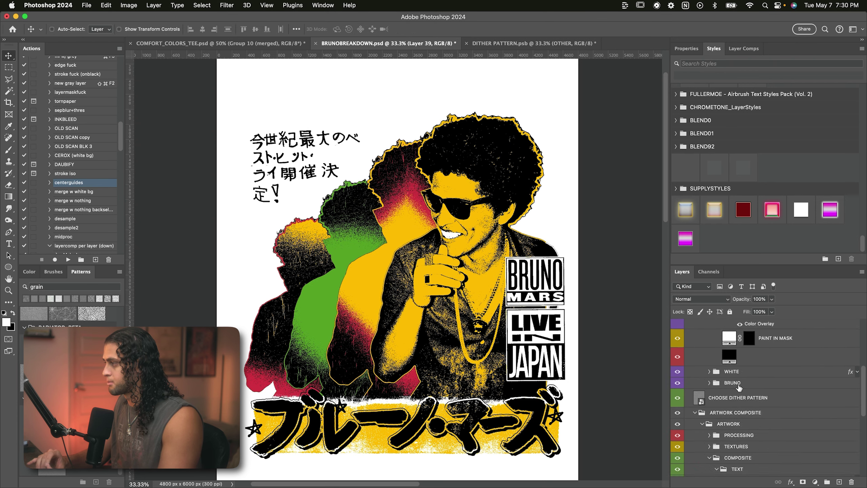
Examine the COMPOSITE group's TEXT layers against the YELLOWBRUSH group's contents, and reselect Layer 39 in the YELLOWBRUSH BUFFER.
scroll(751, 369, "down", 5)
scroll(740, 371, "up", 1)
left_click(748, 376)
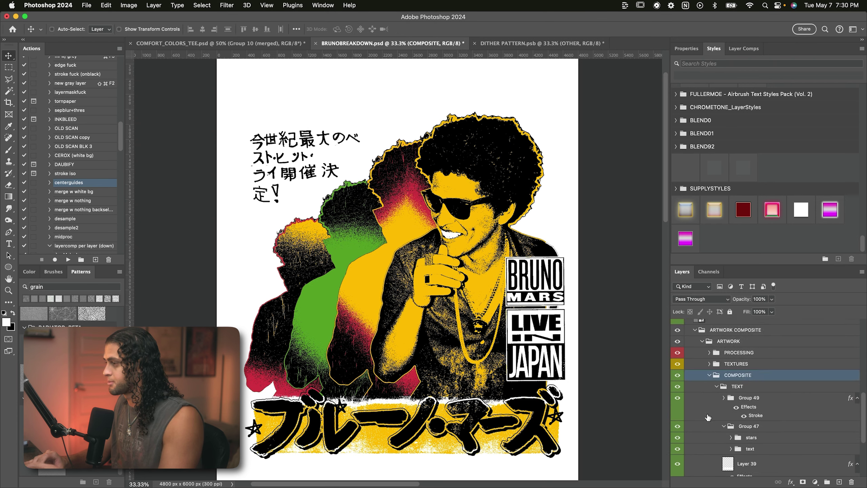
scroll(739, 442, "down", 1)
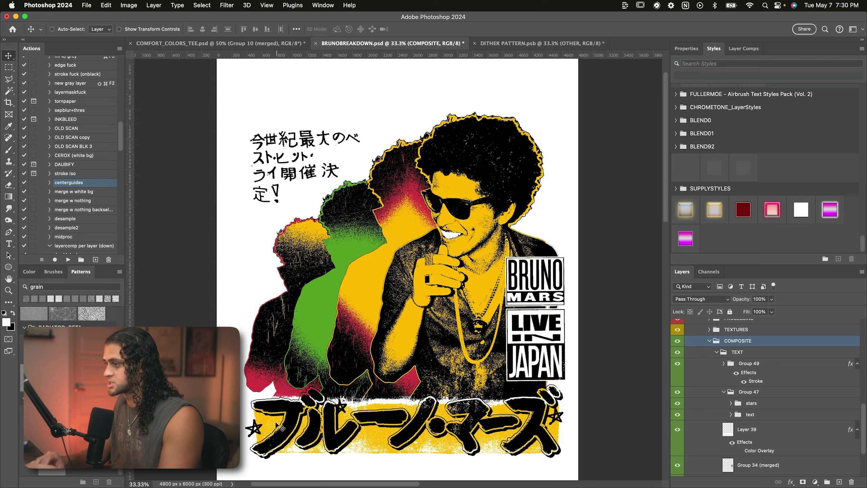
scroll(721, 377, "up", 3)
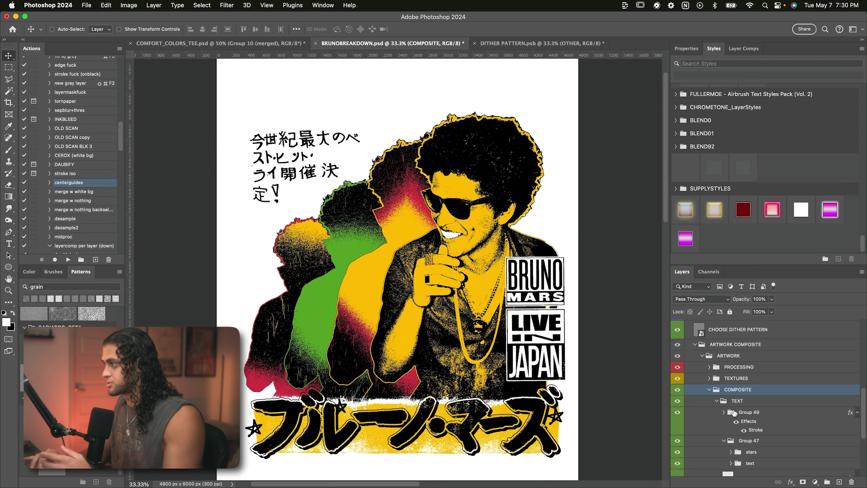
scroll(734, 413, "up", 7)
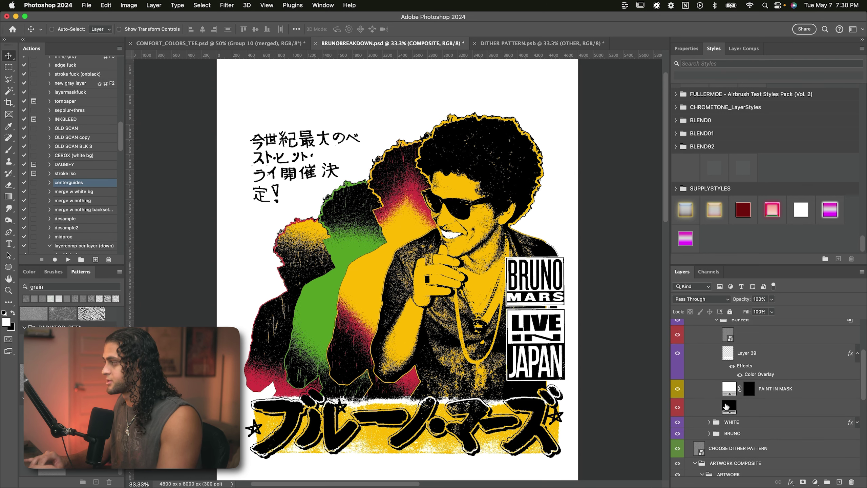
scroll(729, 388, "up", 1)
scroll(751, 393, "up", 1)
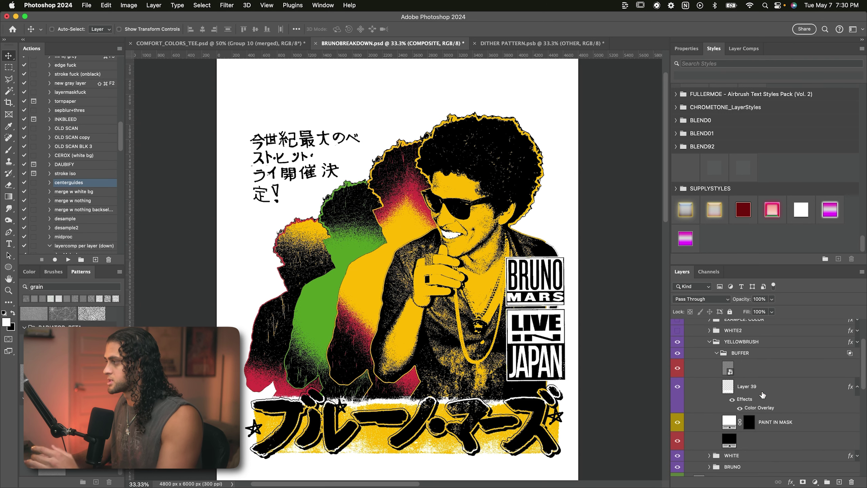
left_click(762, 395)
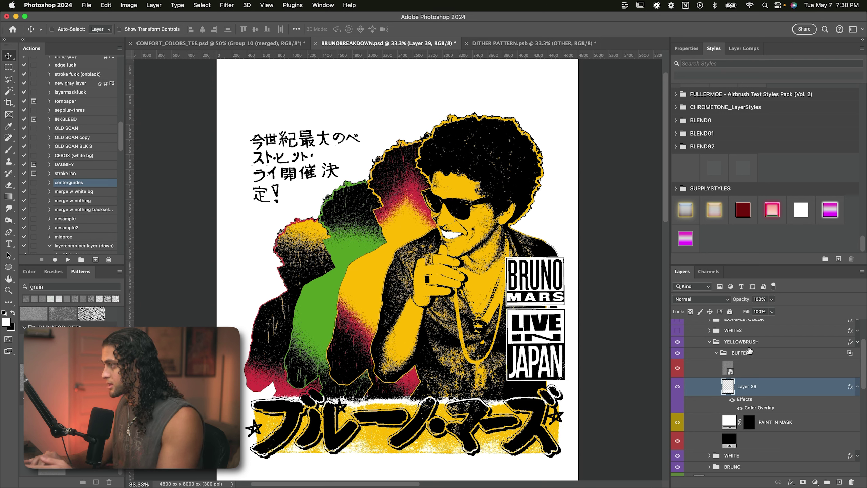
left_click(747, 342)
left_click(749, 383)
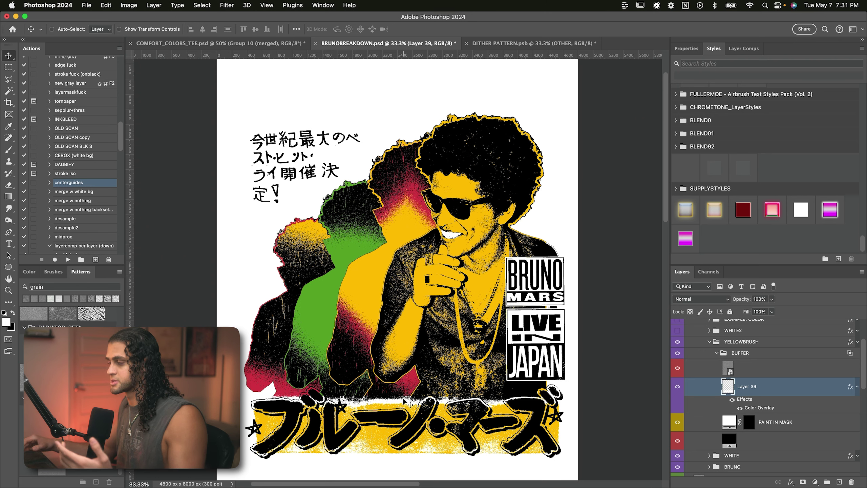
Check the yellow Color Overlay in the YELLOWBRUSH group's layer style, close the dialog and collapse the group.
scroll(772, 360, "up", 1)
double_click(771, 361)
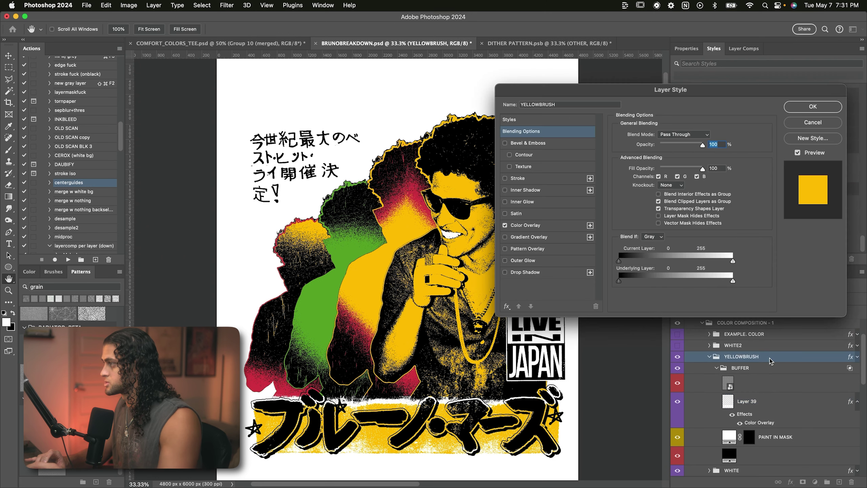
left_click(563, 228)
left_click_drag(609, 92, 622, 92)
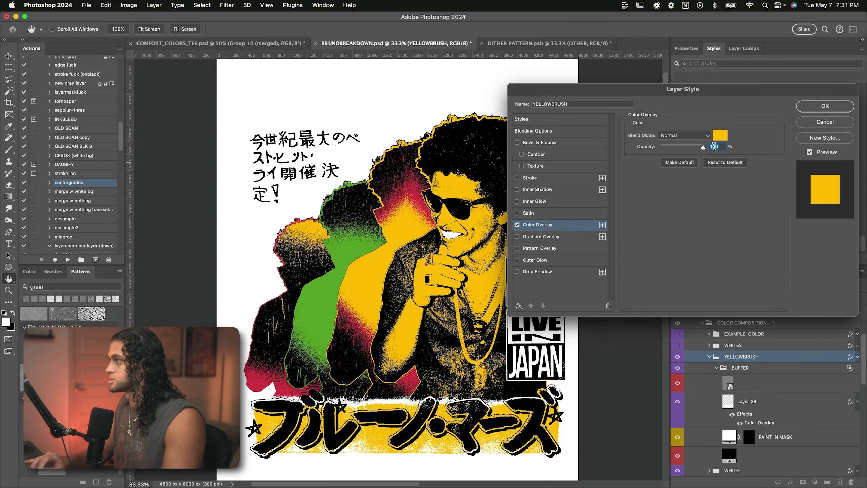
left_click(826, 106)
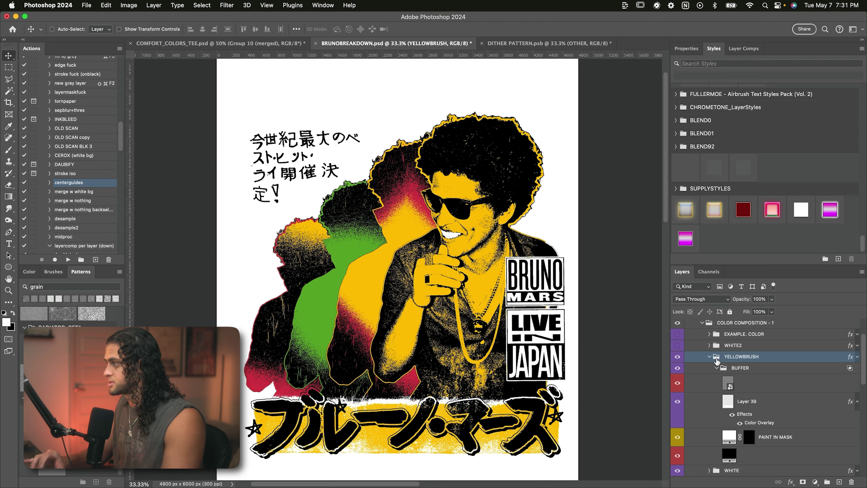
left_click(710, 356)
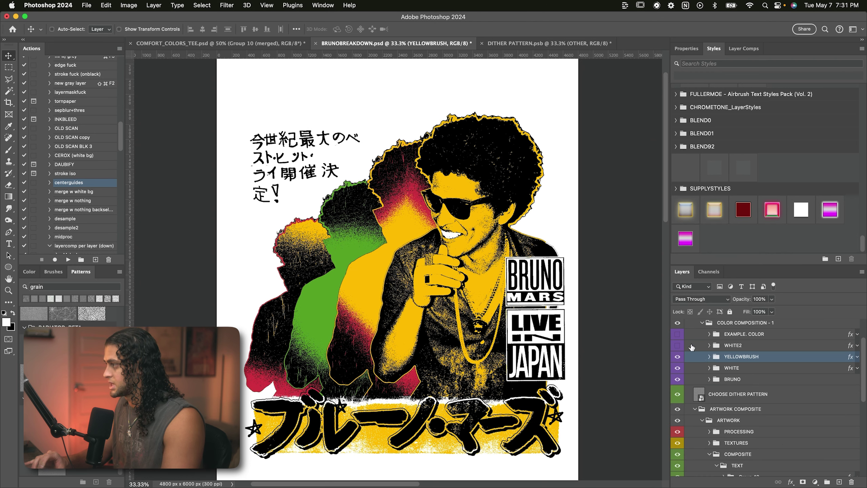
Show and expand the WHITE2 group, and check the white Color Overlay in its layer style.
left_click(678, 345)
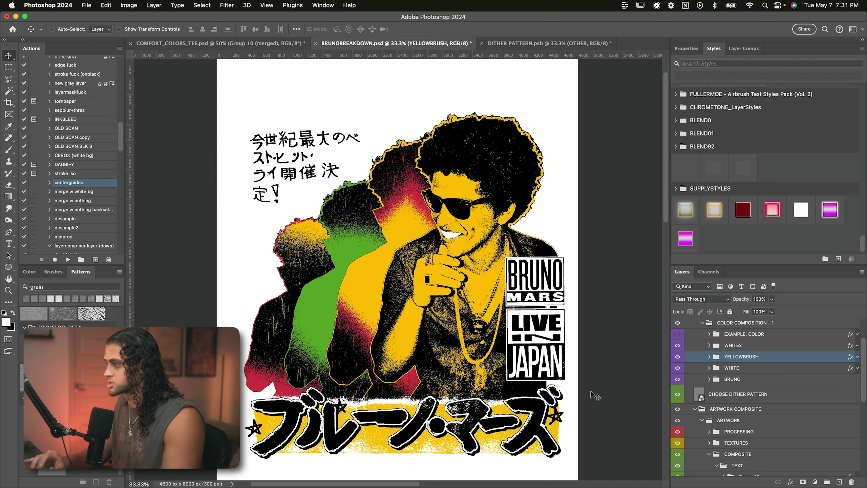
left_click(710, 345)
double_click(763, 346)
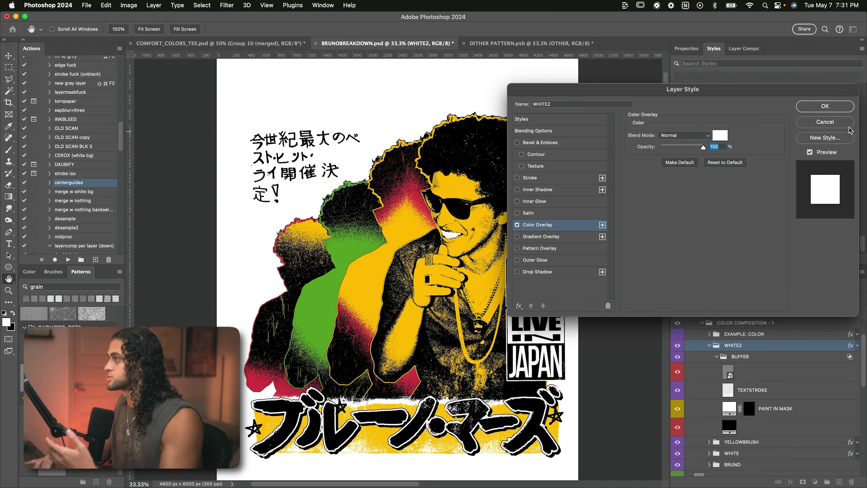
left_click(826, 106)
Examine the extent of the TEXTSTROKE layer around the large Japanese title, and collapse the WHITE2 group.
left_click(751, 398)
left_click(728, 390, "super")
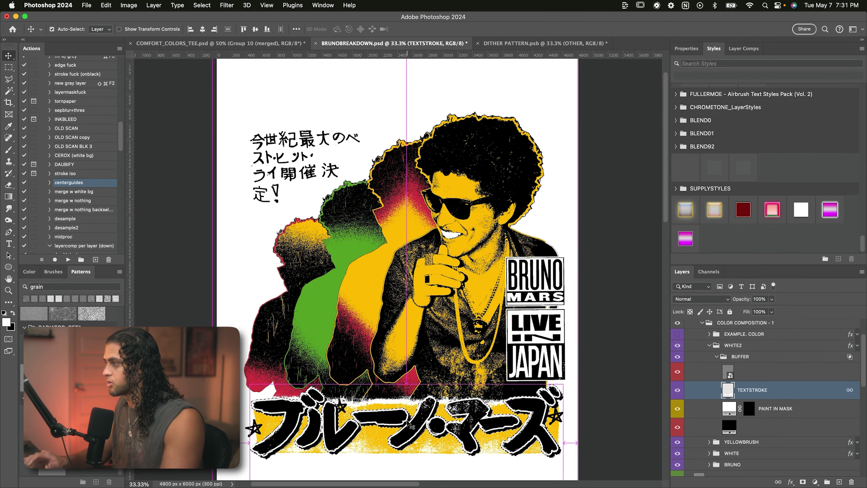
scroll(728, 362, "down", 2)
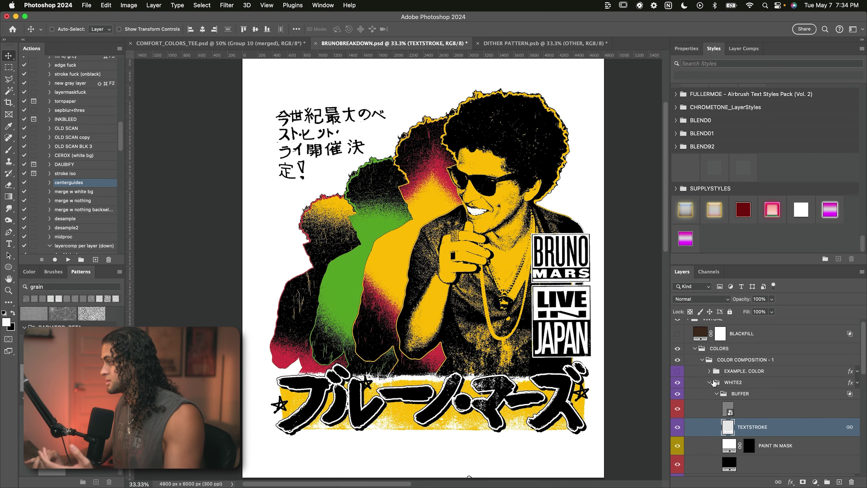
left_click(712, 382)
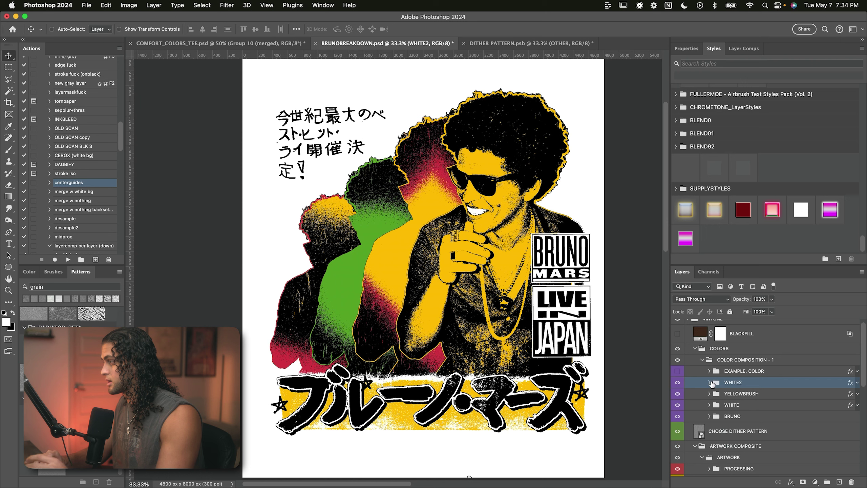
Show the BLACKFILL layer at the top of the VINTONE™ group and inspect the dark brown fill up close and at full view.
scroll(712, 385, "up", 1)
left_click(749, 343)
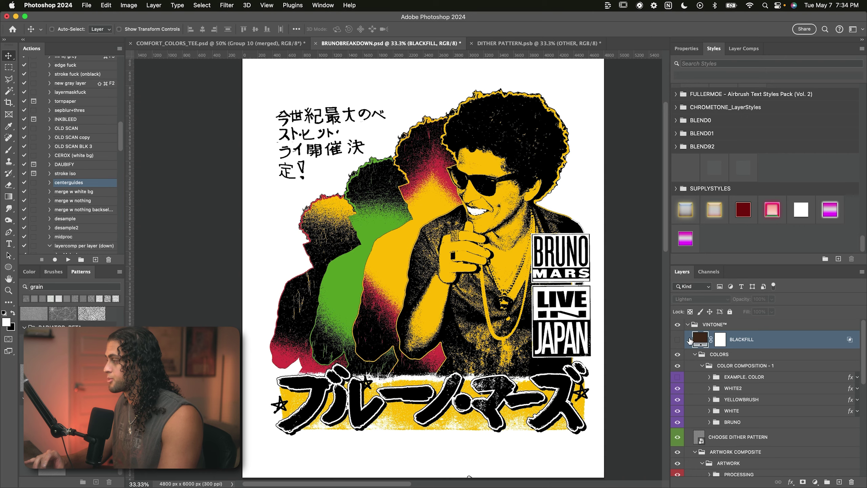
left_click(678, 340)
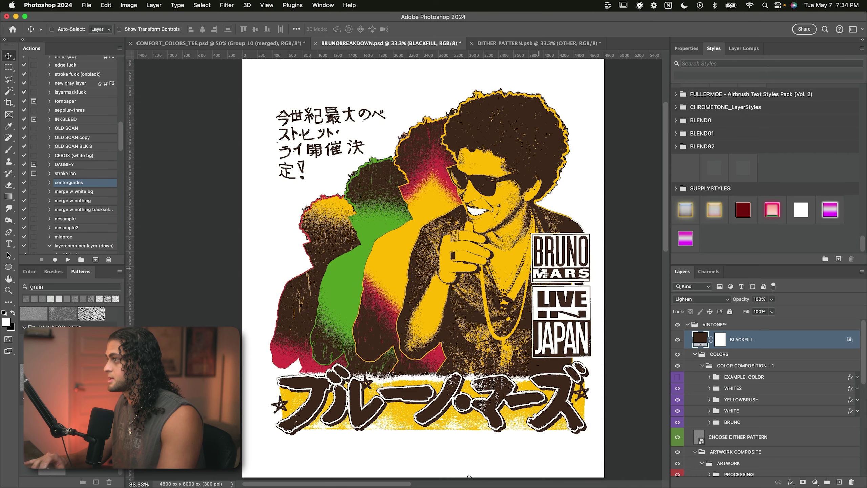
scroll(539, 271, "up", 5)
key("super+plus")
key("super+plus")
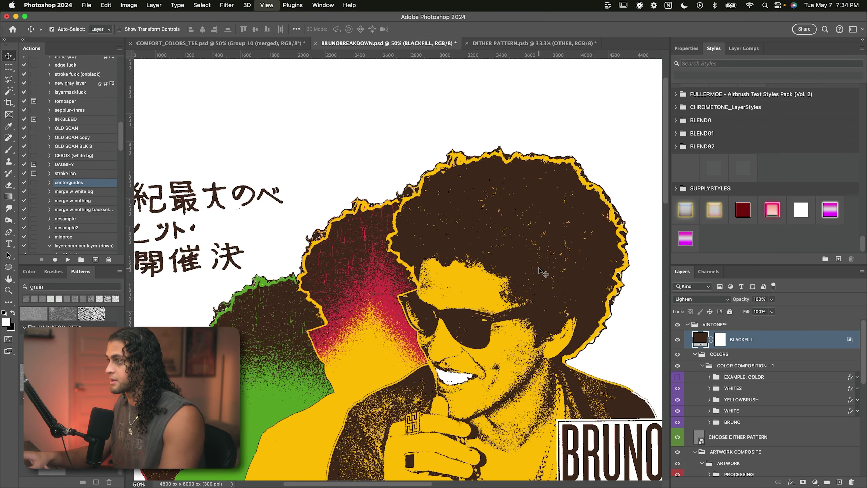
key("super+minus")
key("super+plus")
key("super+minus")
key("super+minus")
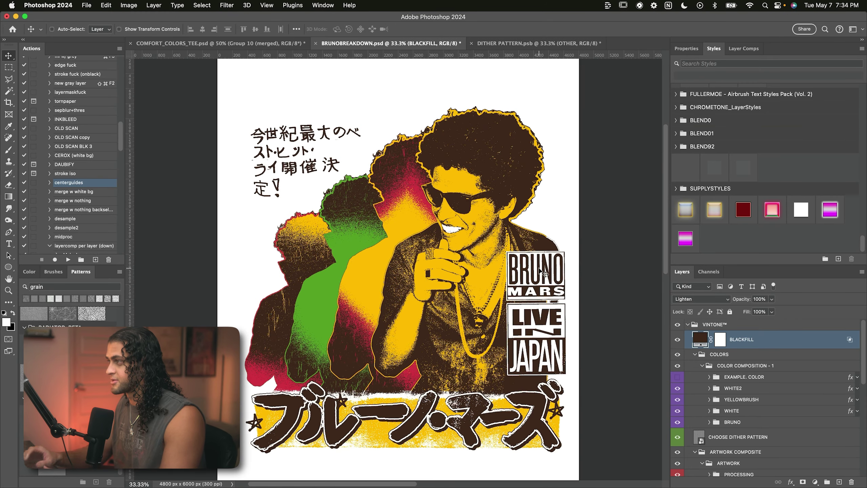
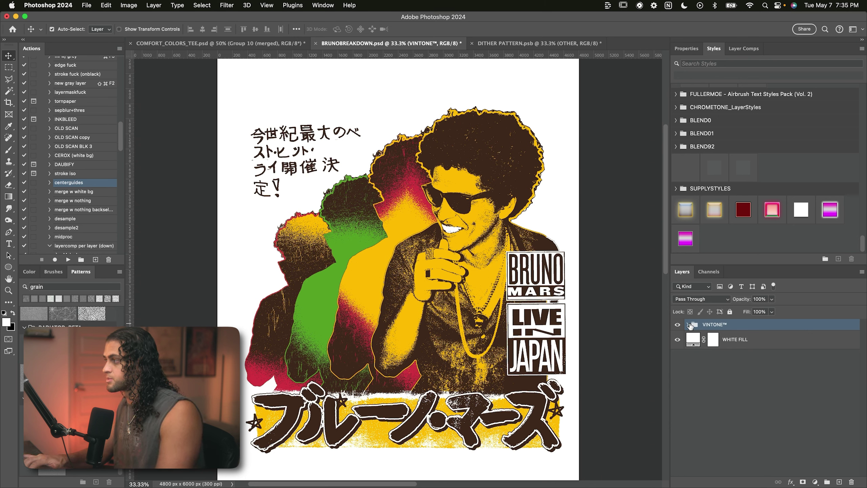
Stamp all visible layers onto a new merged layer above the VINTONE™ group.
key("super+alt+shift+e")
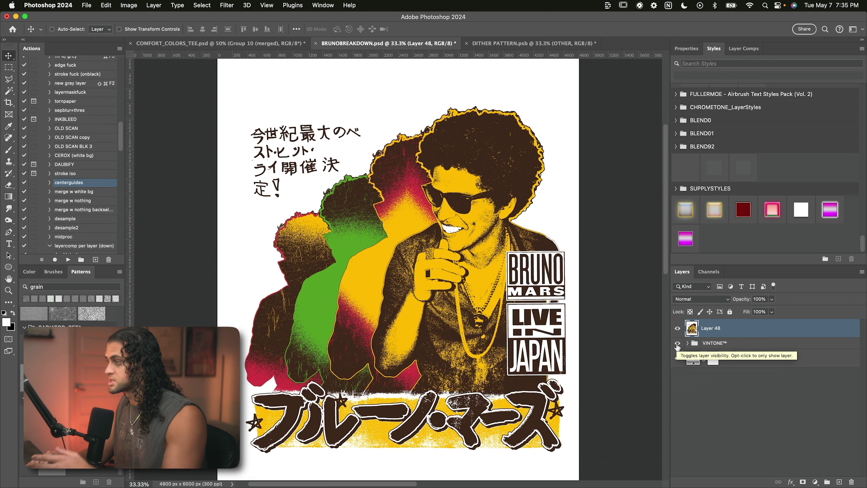
Hide the VINTONE™ group and make the merged Layer 48 active with the Magic Wand ready.
left_click(709, 344)
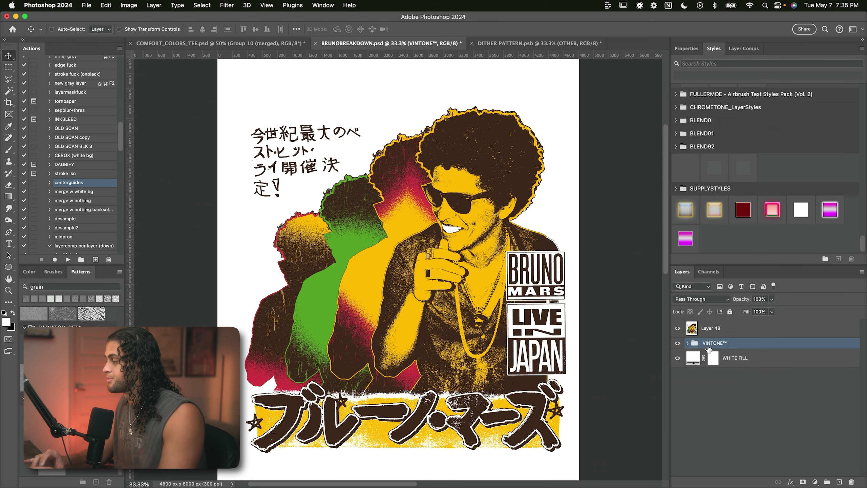
left_click(703, 331)
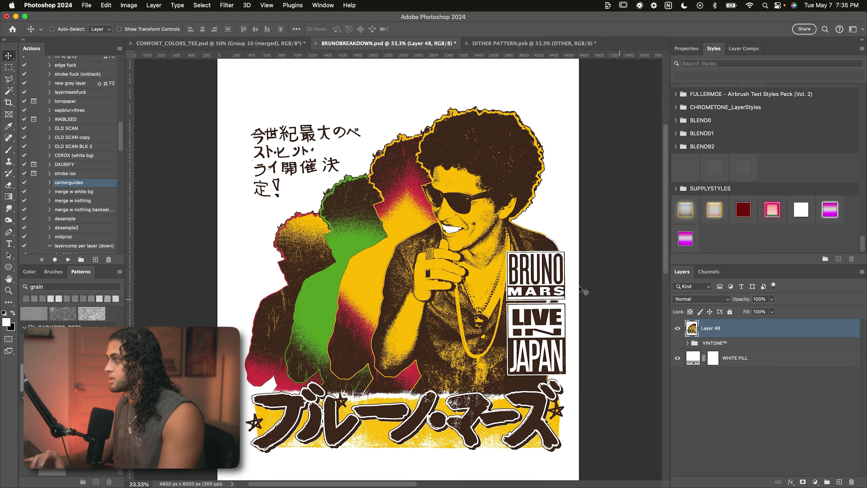
key("w")
Examine the grain where red meets yellow on the silhouette beside the main figure, down to pixel level and back at full view.
scroll(501, 263, "up", 1)
scroll(500, 263, "up", 2)
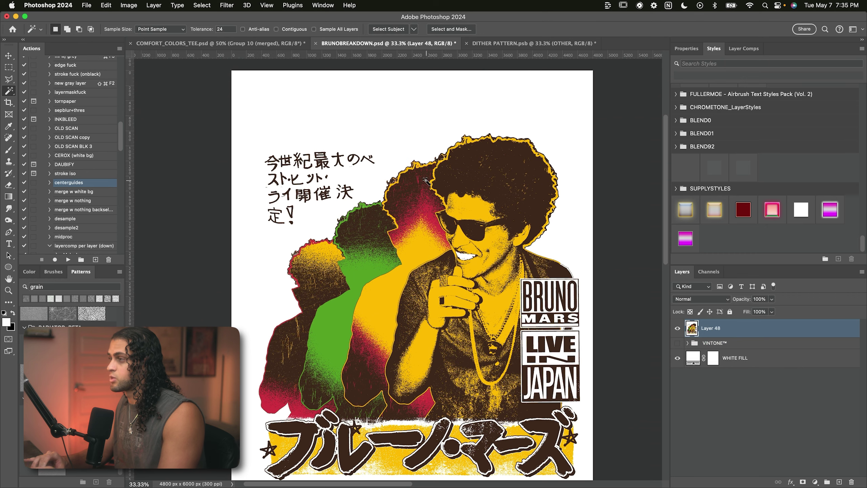
scroll(427, 182, "up", 3)
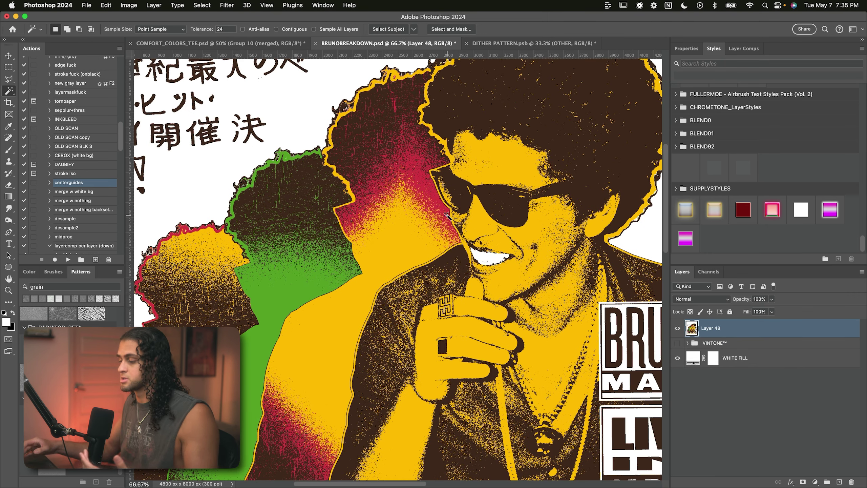
scroll(419, 239, "down", 1)
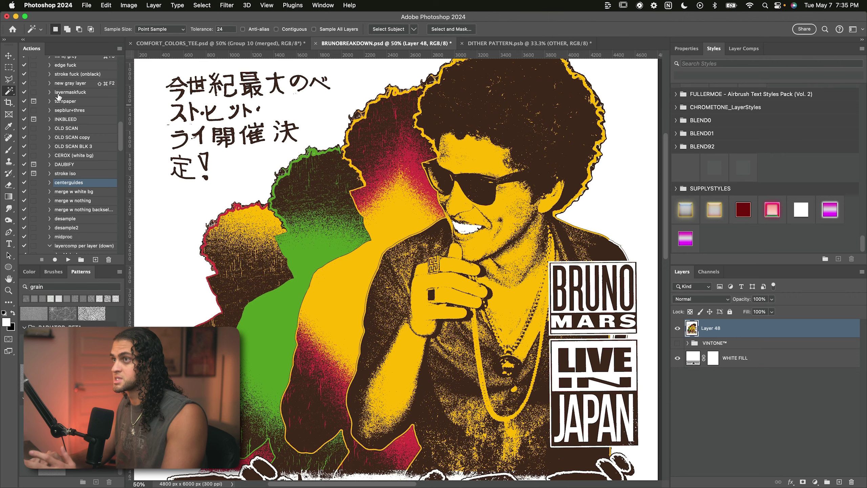
scroll(342, 218, "up", 2)
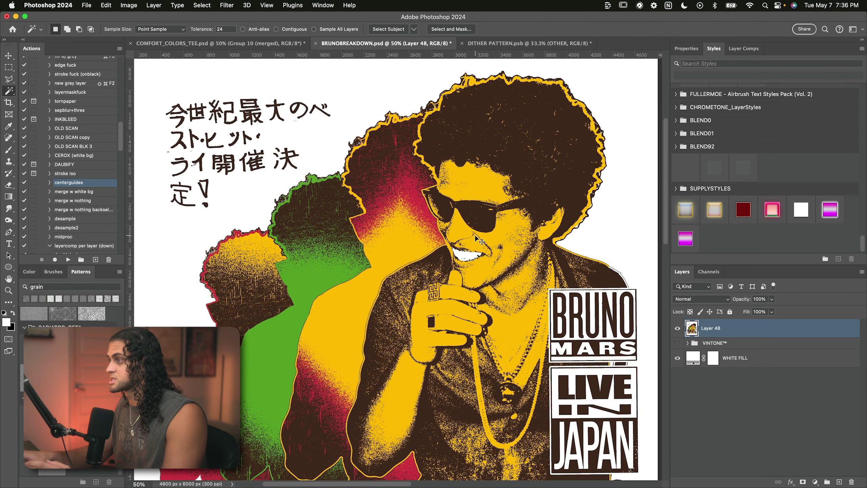
scroll(476, 236, "up", 6)
scroll(476, 236, "up", 6)
scroll(475, 235, "left", 3)
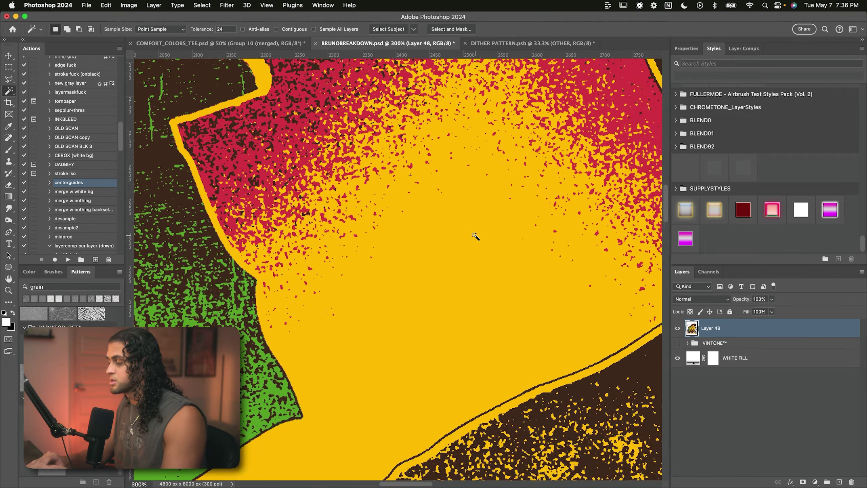
key("super+plus")
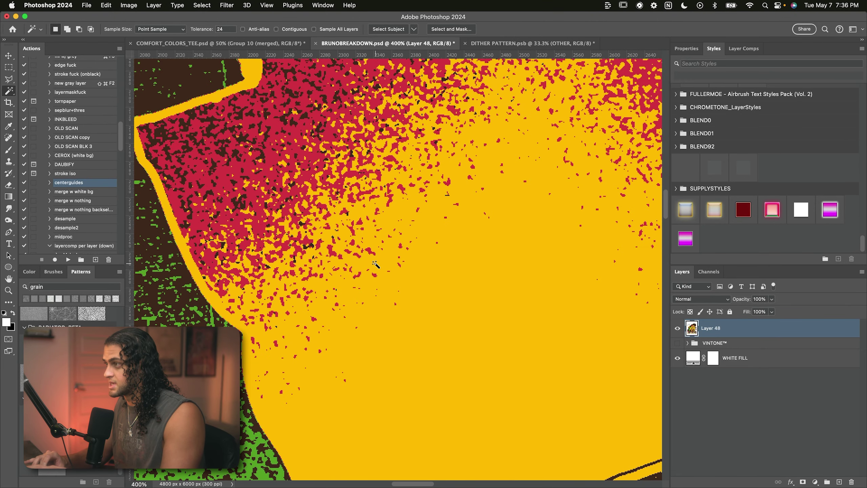
scroll(375, 263, "up", 5)
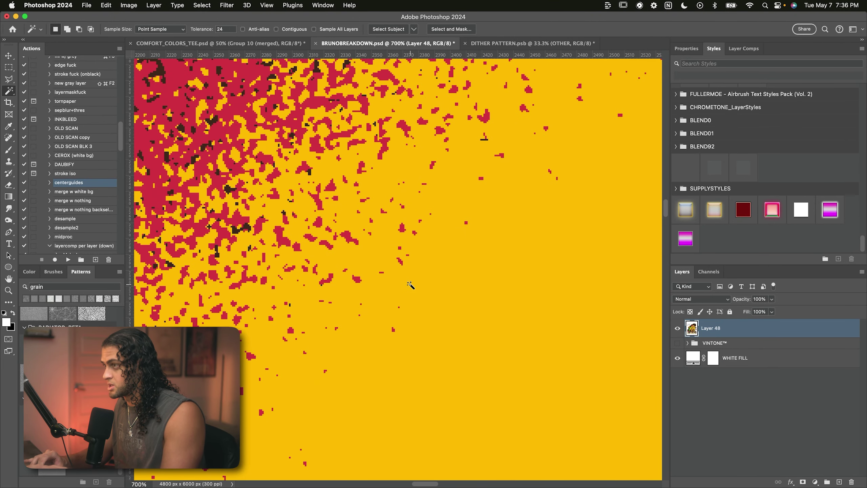
scroll(411, 285, "down", 7)
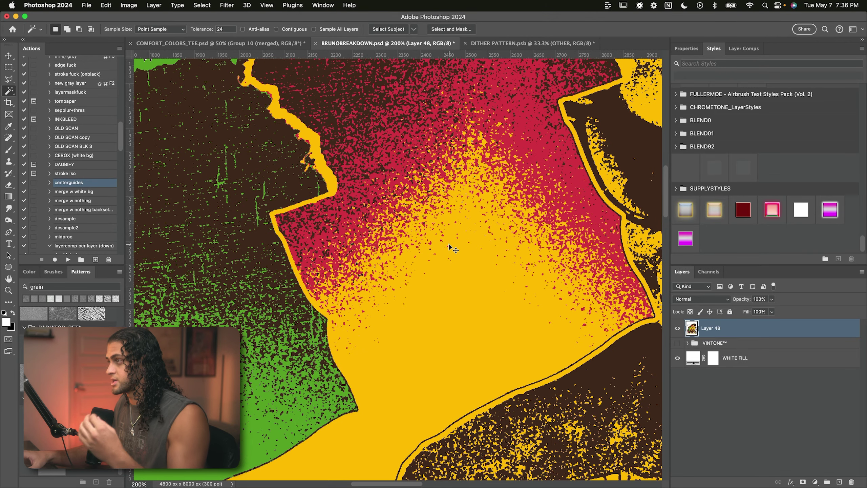
key("super+minus")
key("super+minus")
scroll(450, 245, "up", 10)
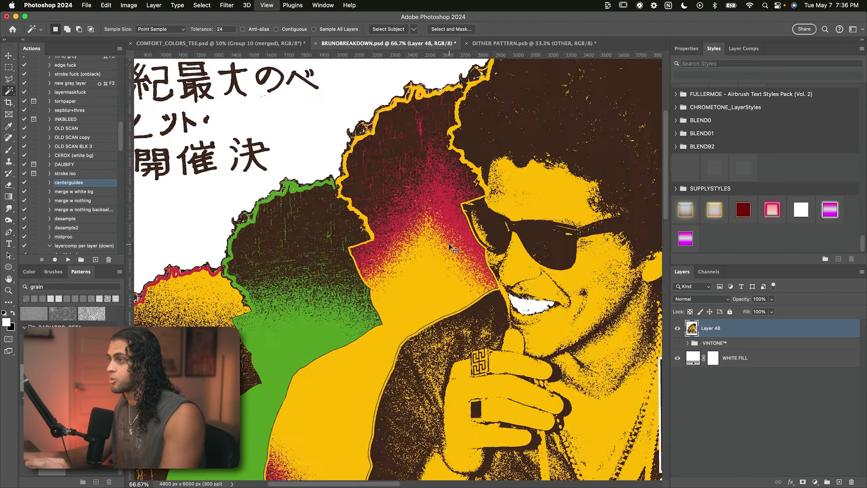
scroll(450, 246, "up", 6)
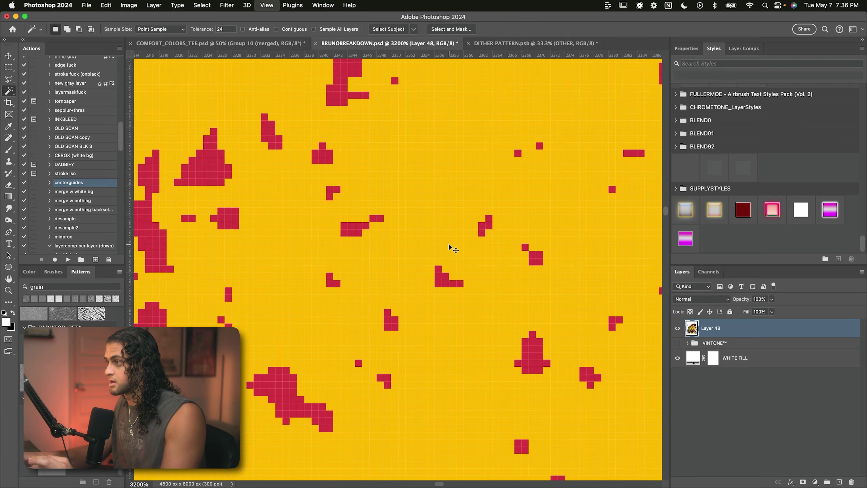
scroll(450, 247, "down", 15)
key("super+minus")
key("super+minus")
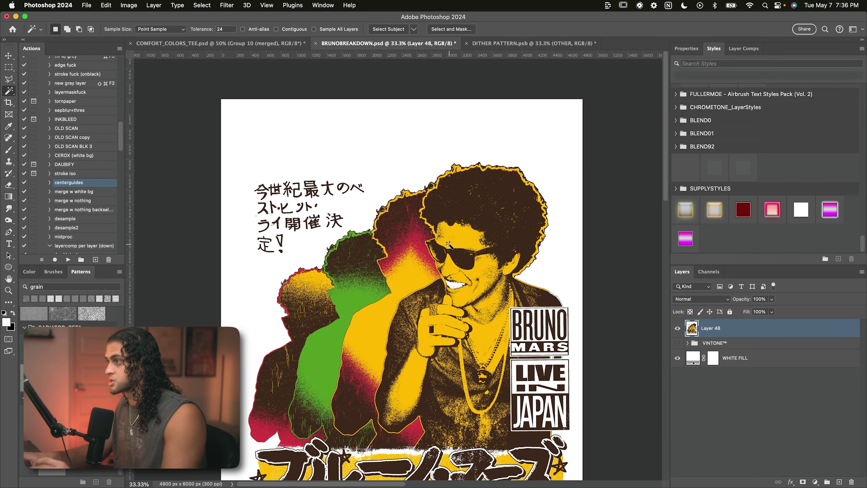
Remove all white areas from Layer 48 with a non-contiguous Magic Wand selection at tolerance 24, and hide the WHITE FILL layer.
left_click(413, 155)
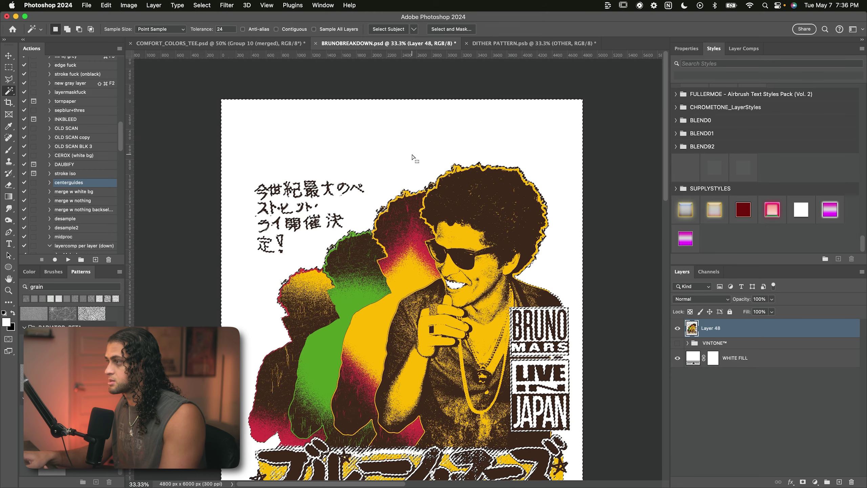
key("super+d")
scroll(413, 155, "down", 3)
key("v")
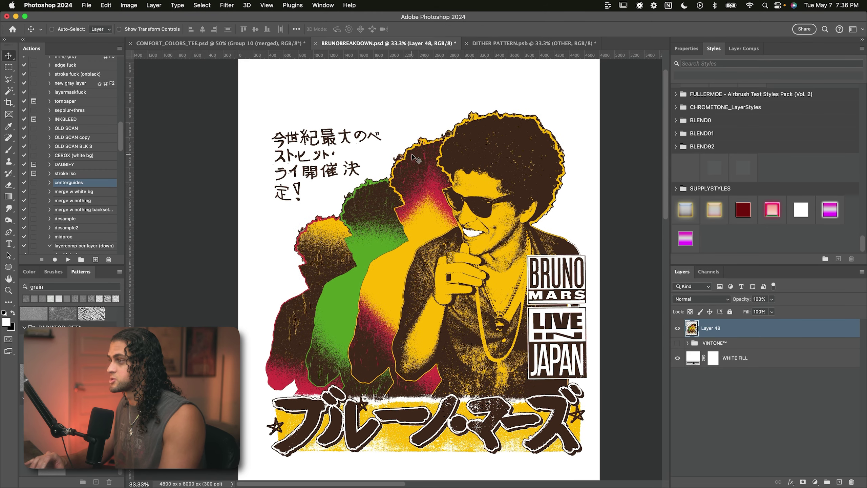
left_click(679, 358)
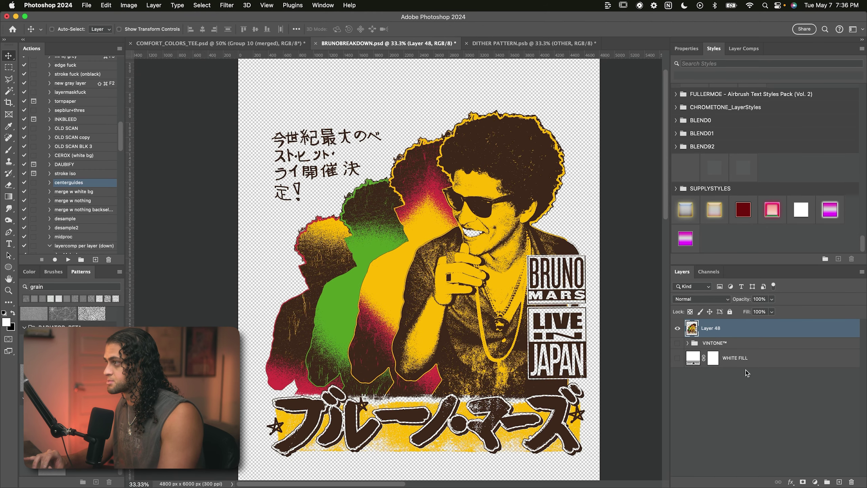
Select all yellow areas of Layer 48 with the Magic Wand, cut them onto their own layer, and check it by toggling its visibility.
scroll(458, 220, "up", 1)
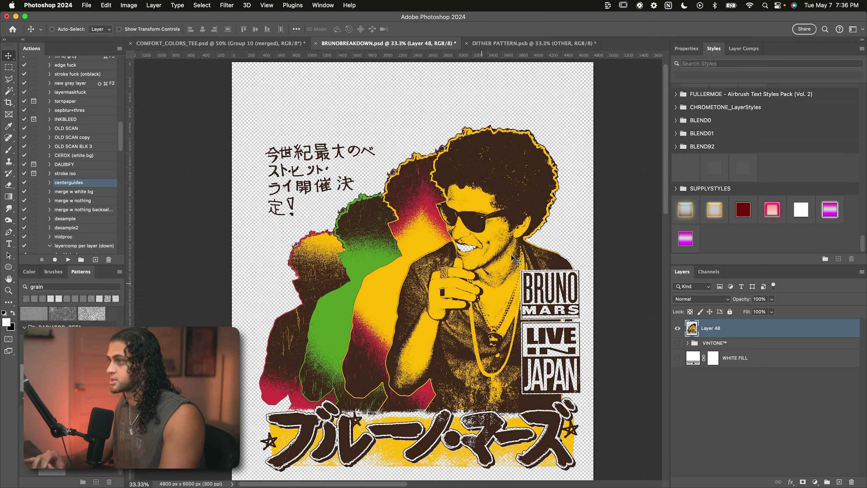
key("super")
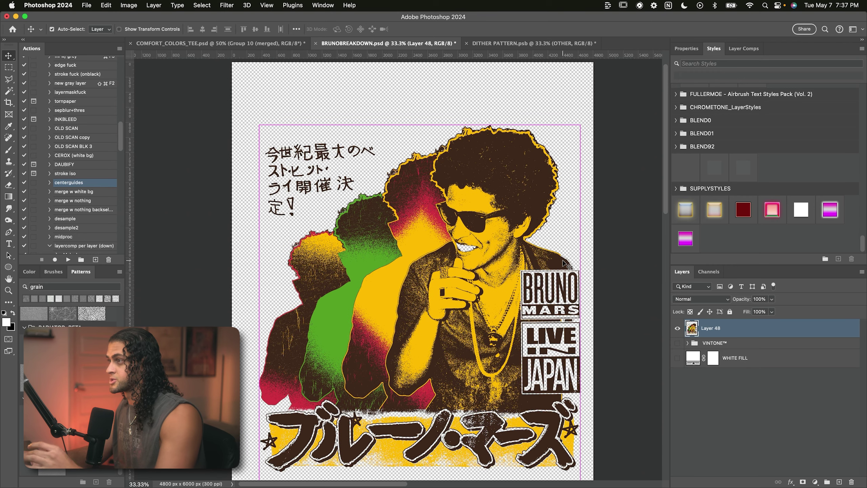
key("super+equal")
key("super+equal")
key("super+equal")
scroll(464, 220, "up", 2)
scroll(463, 219, "up", 3)
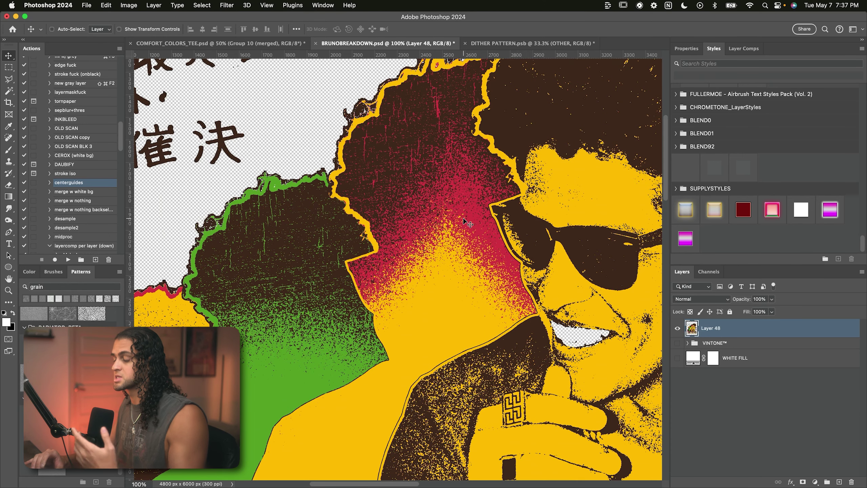
key("w")
scroll(454, 229, "right", 5)
scroll(454, 229, "up", 2)
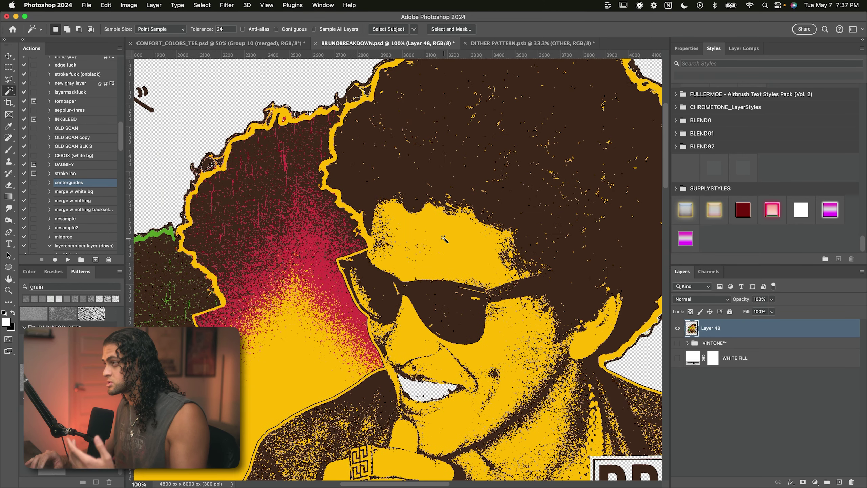
scroll(444, 239, "up", 1)
scroll(444, 240, "down", 1)
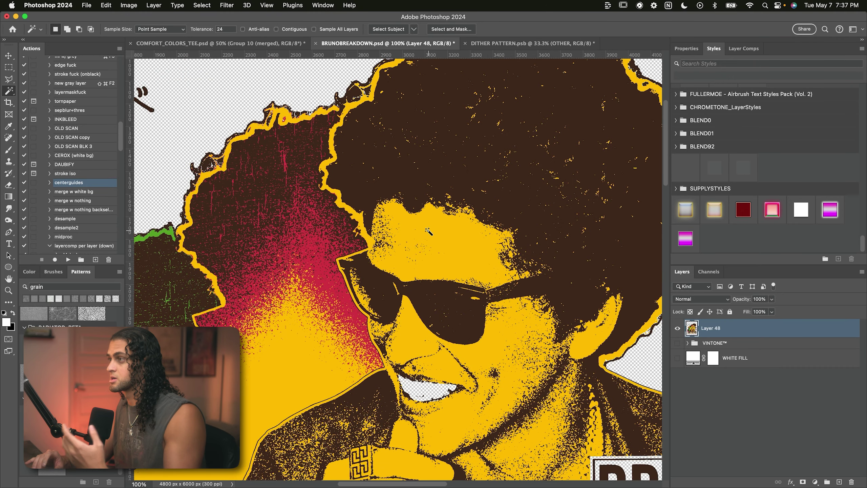
left_click(453, 237)
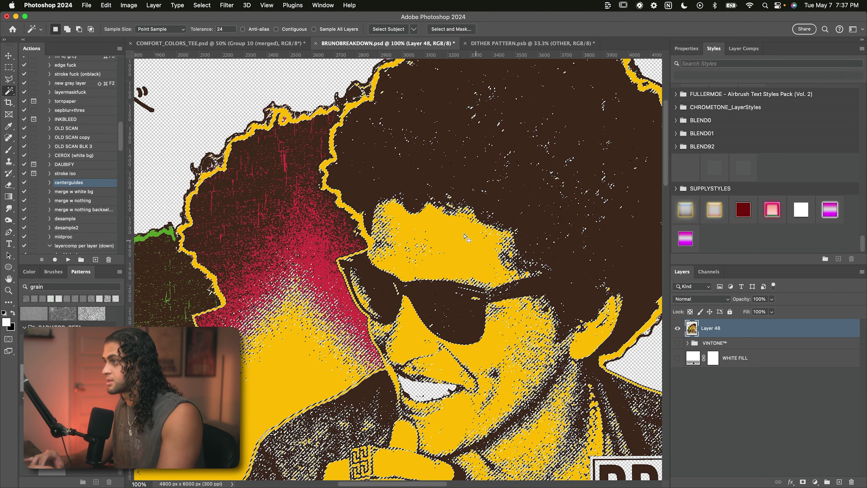
right_click(440, 247)
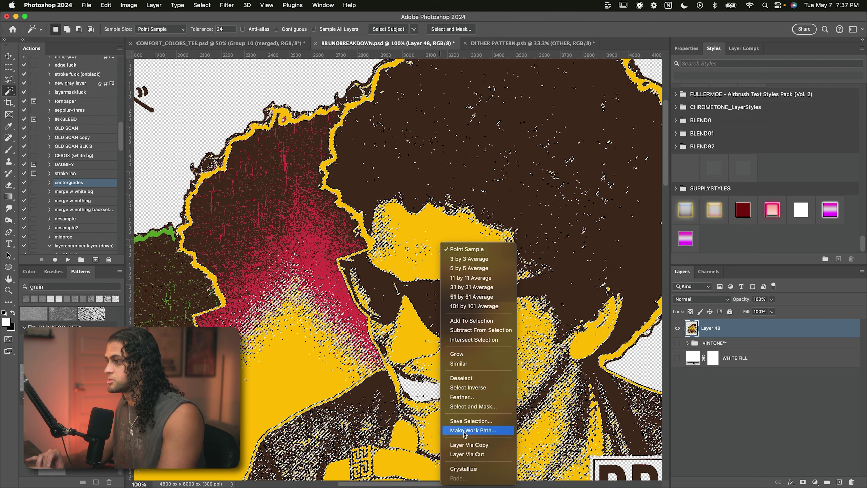
left_click(467, 454)
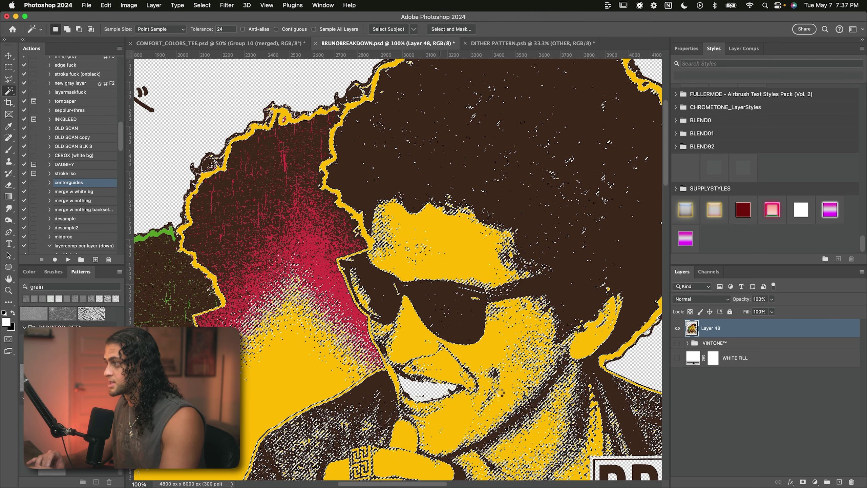
left_click(678, 329)
left_click(678, 328)
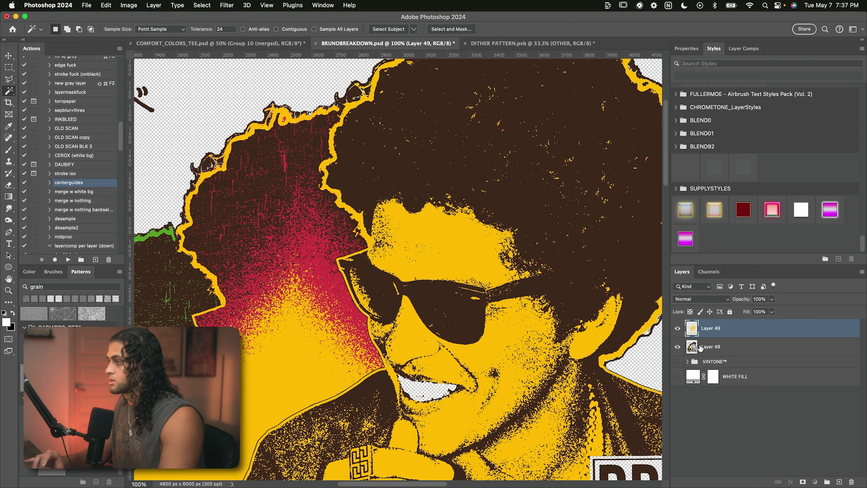
Select all red areas of Layer 48 with the Magic Wand and cut them onto their own layer.
left_click(700, 348)
scroll(412, 303, "left", 6)
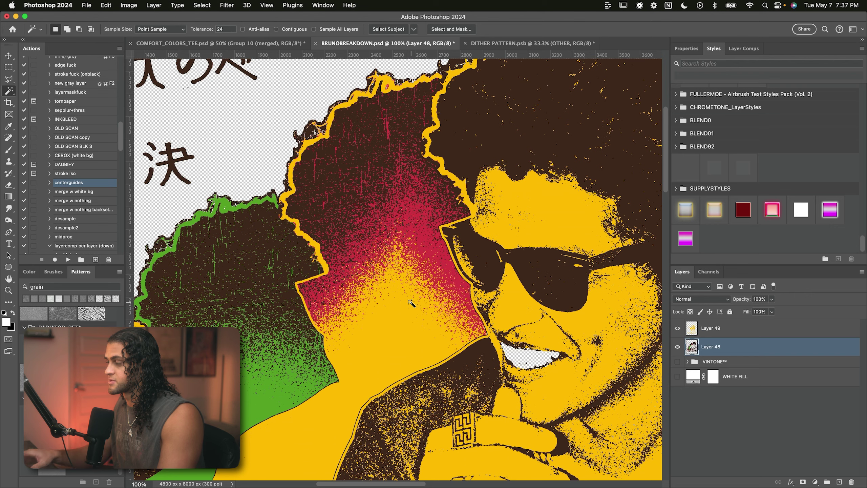
left_click(423, 244)
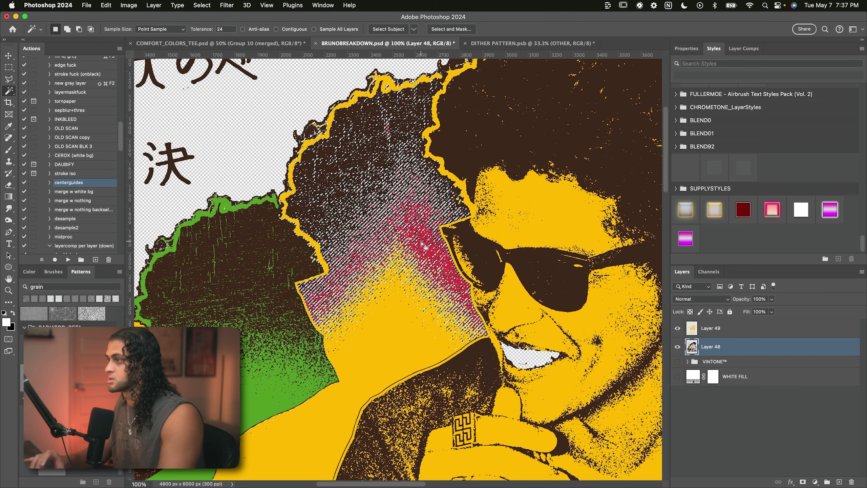
right_click(423, 242)
left_click(467, 451)
Examine the figure and the coloured silhouettes for the colours still left to separate.
key("super+minus")
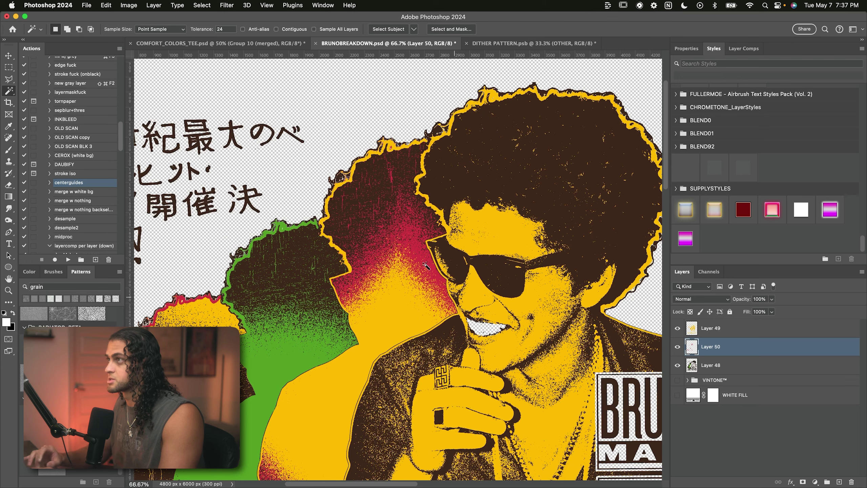
scroll(379, 246, "down", 4)
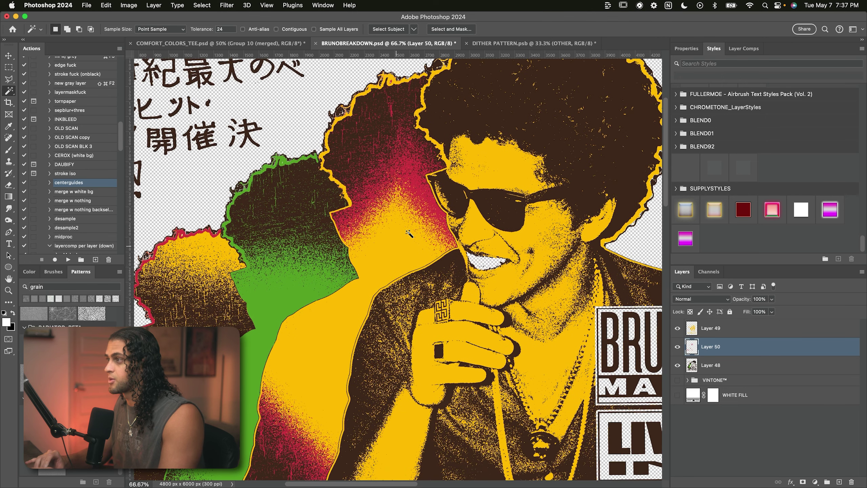
scroll(416, 192, "down", 4)
scroll(416, 192, "left", 2)
scroll(434, 144, "up", 4)
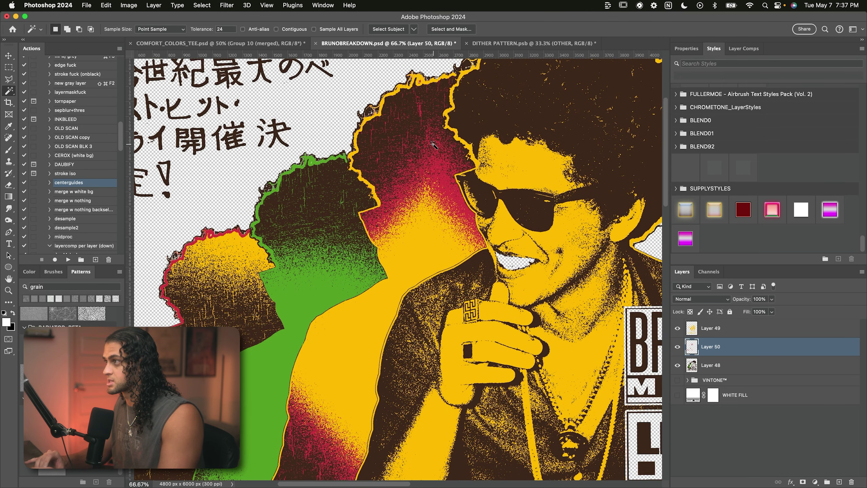
scroll(448, 259, "down", 4)
scroll(448, 259, "left", 1)
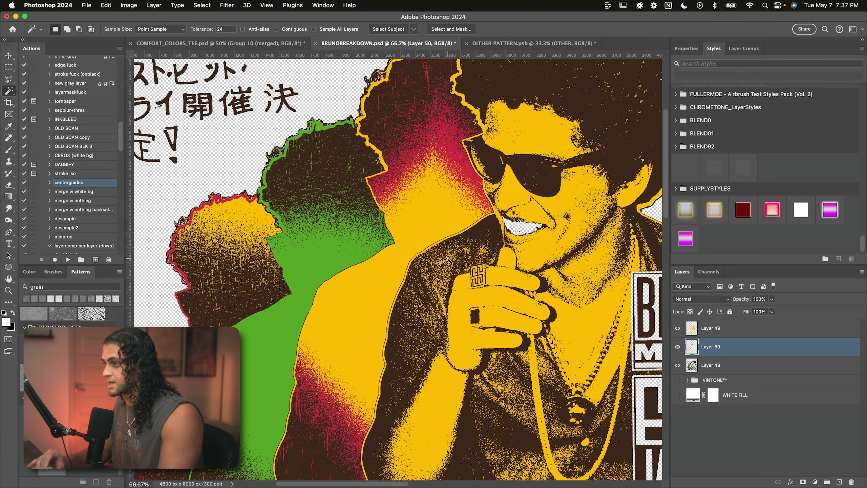
scroll(366, 364, "up", 6)
scroll(365, 365, "right", 1)
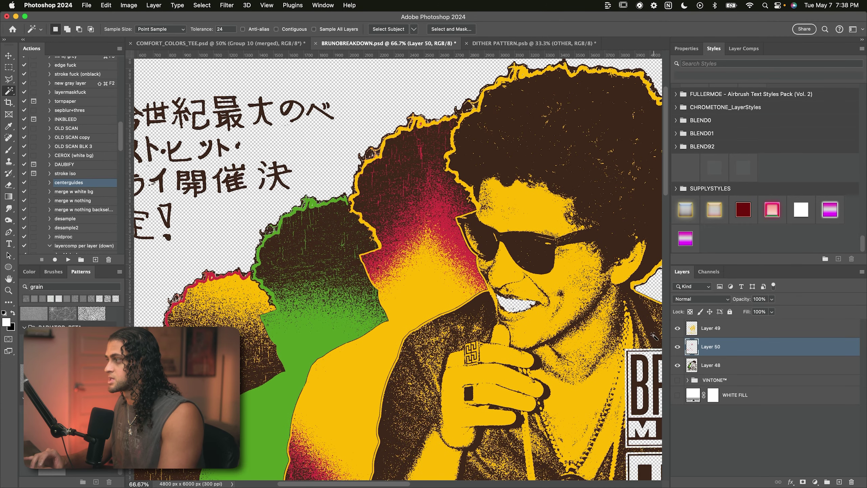
Hide the yellow and red layers, and cut all green areas of Layer 48 onto their own hidden layer.
left_click(678, 346)
left_click(712, 367)
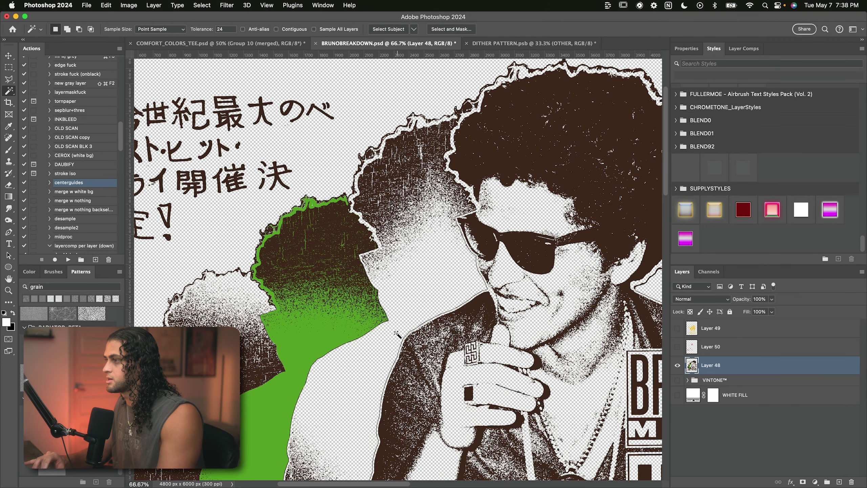
left_click(302, 343)
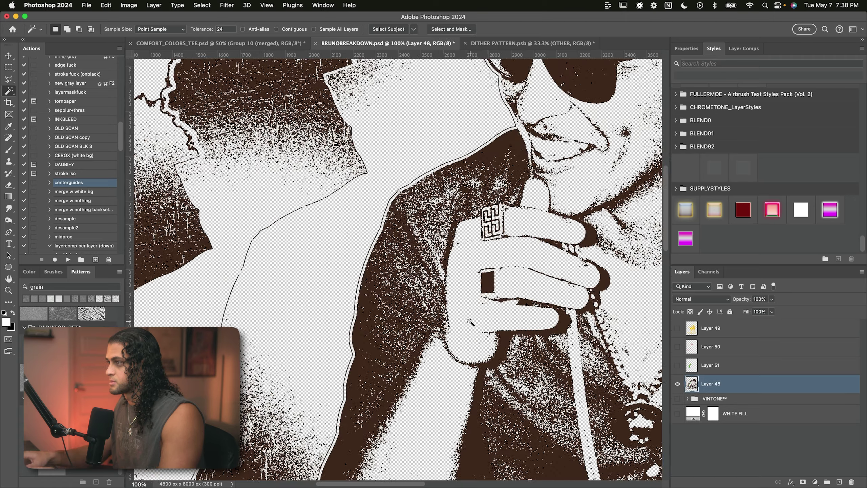
key("super+minus")
key("super+minus")
key("super+minus")
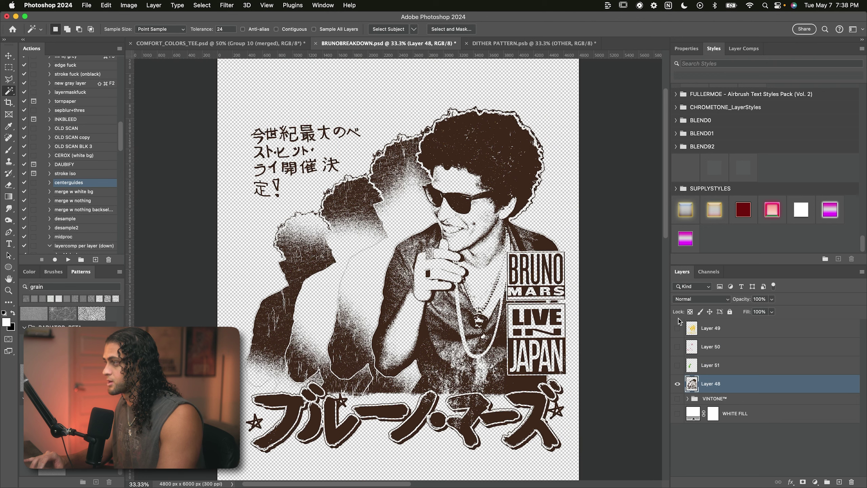
Show all the separated colour layers and rename them from lowest to topmost as DARK BROWN, GREEN, RED and YELLOW.
key("v")
left_click_drag(678, 329, 678, 365)
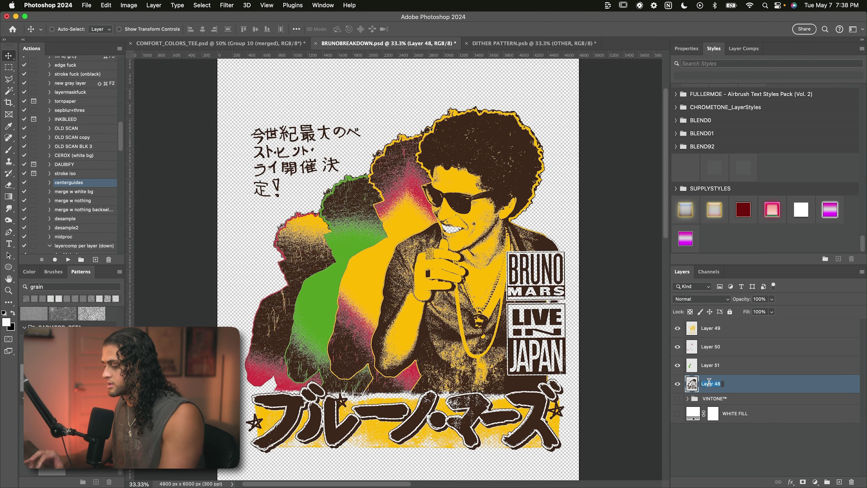
type("B")
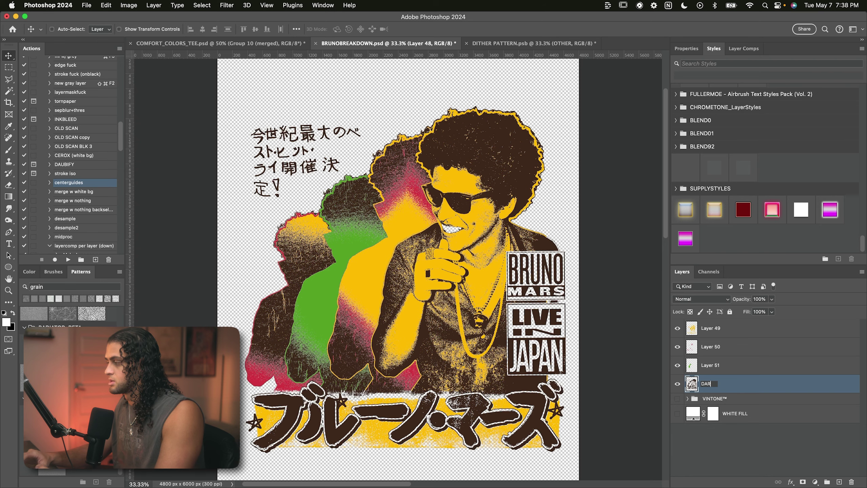
type("N")
key("Tab")
type("GREEN")
key("Tab")
type("RED")
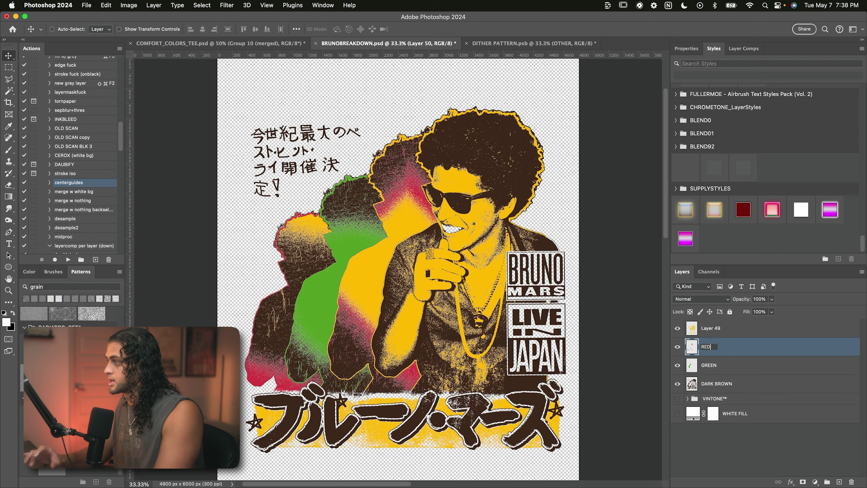
key("Tab")
type("YELLOW")
key("Return")
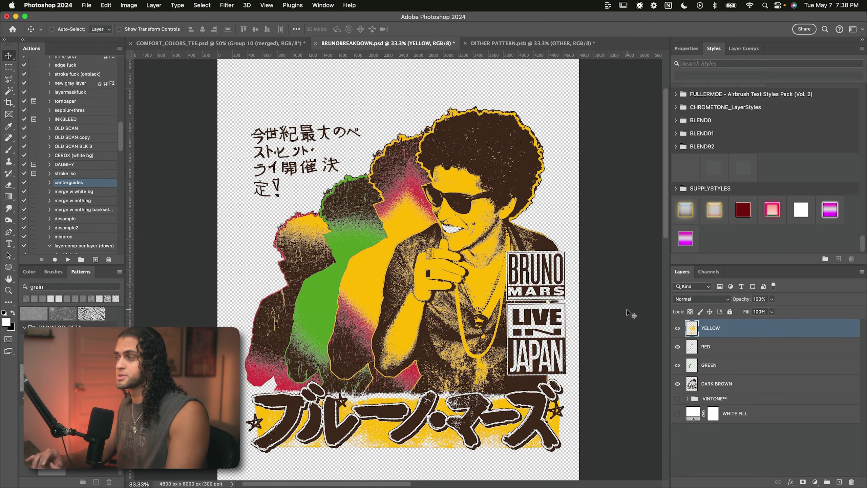
Examine the separated artwork up close for clean, hard-edged colour areas around the figure and silhouettes.
key("super+equal")
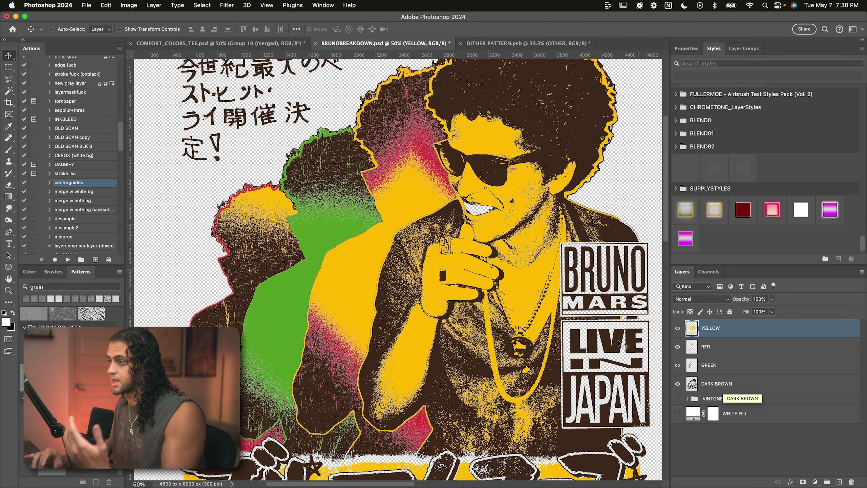
scroll(589, 329, "up", 3)
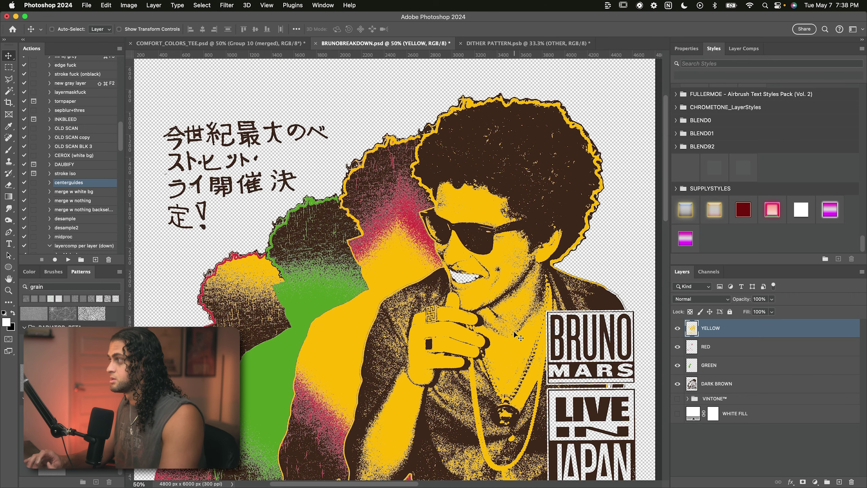
scroll(514, 332, "up", 2)
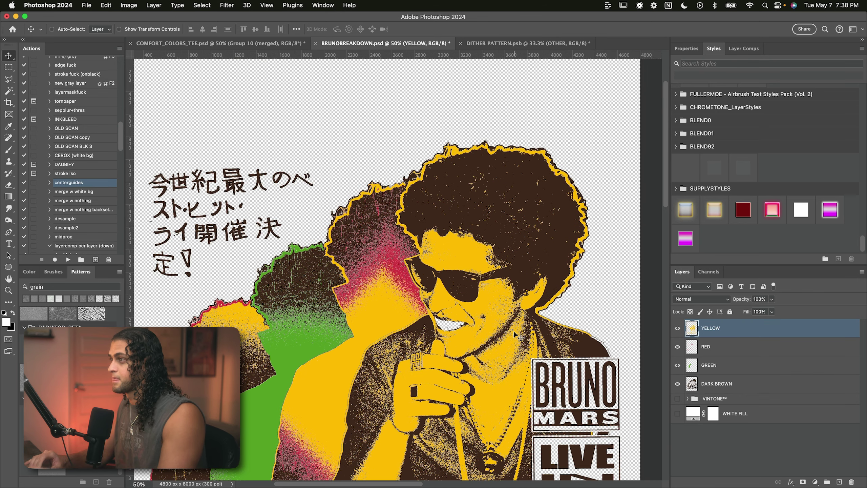
key("super+plus")
key("super+plus")
key("super+minus")
key("super+minus")
key("super+minus")
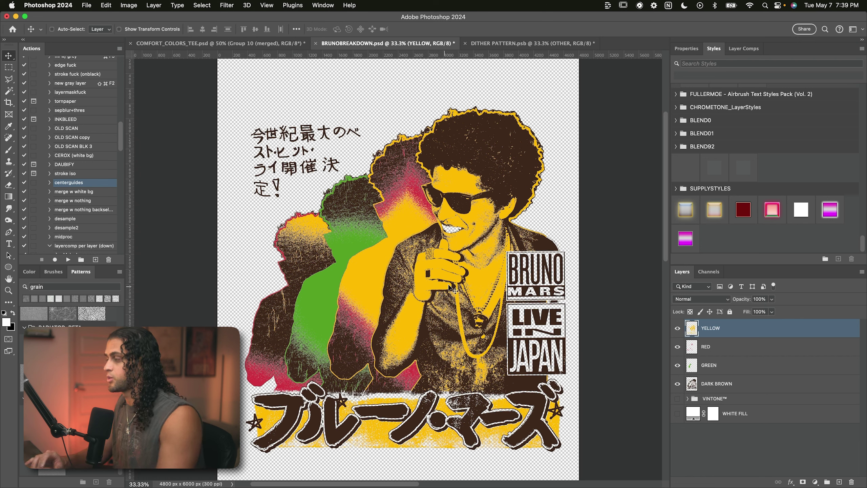
Sample the yellow on the main figure's face as the foreground colour and inspect its values in the Color Picker.
key("i")
left_click(465, 181)
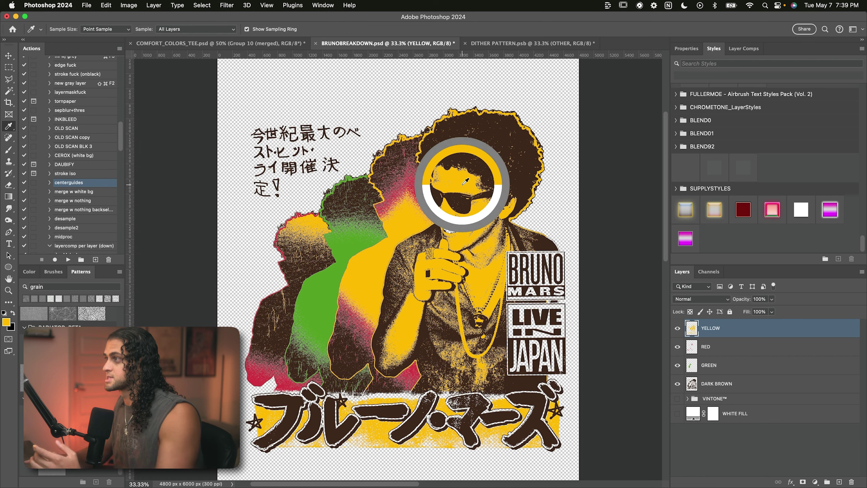
left_click(7, 323)
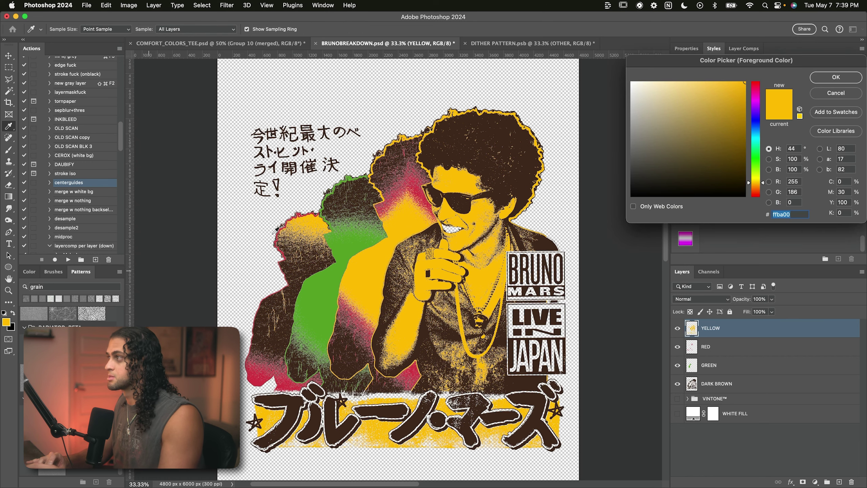
left_click_drag(664, 60, 562, 128)
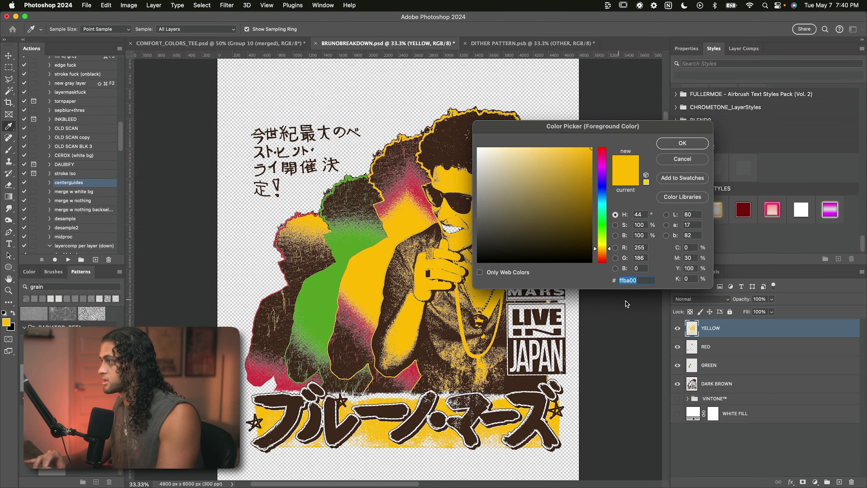
key("Return")
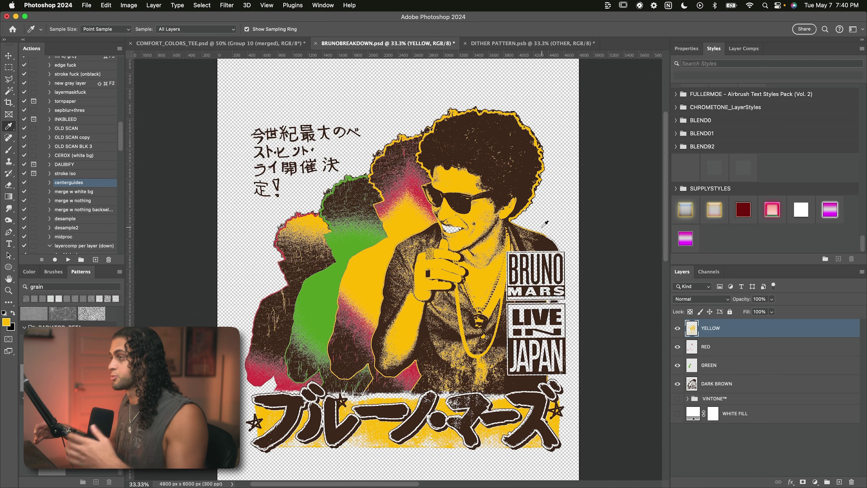
Convert the YELLOW, RED, GREEN and DARK BROWN layers into one smart object and open its contents.
key("v")
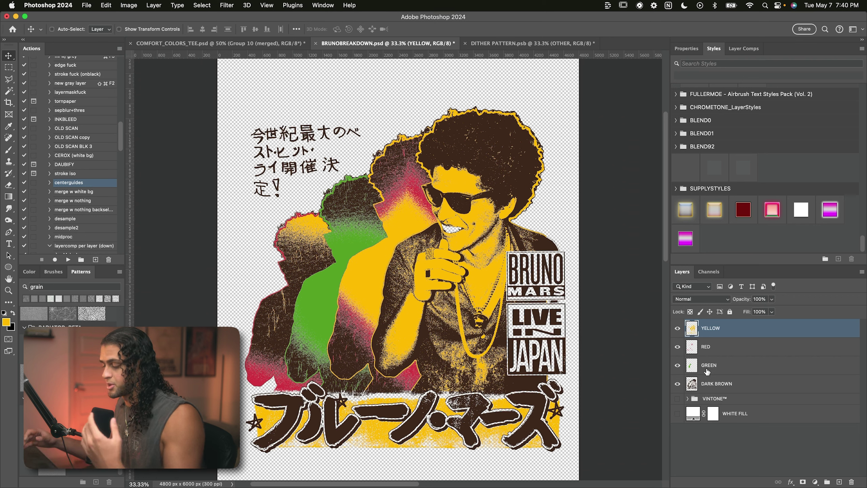
left_click(740, 384, "shift")
right_click(739, 384)
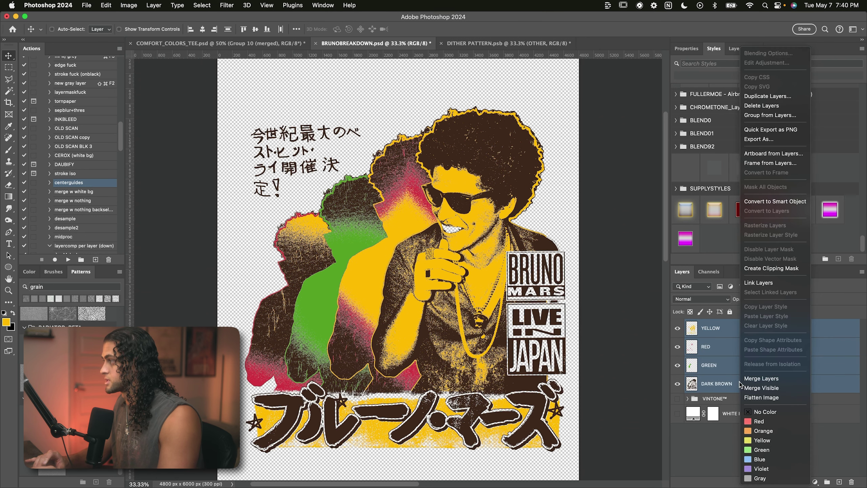
left_click(770, 202)
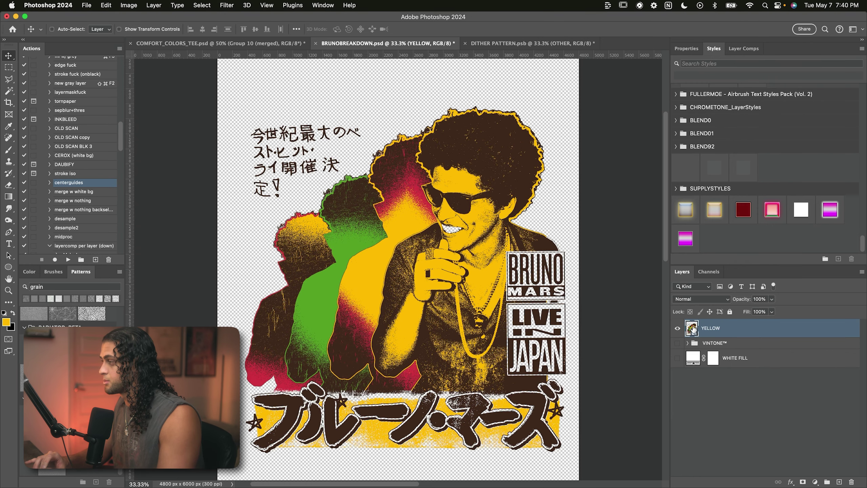
double_click(693, 328)
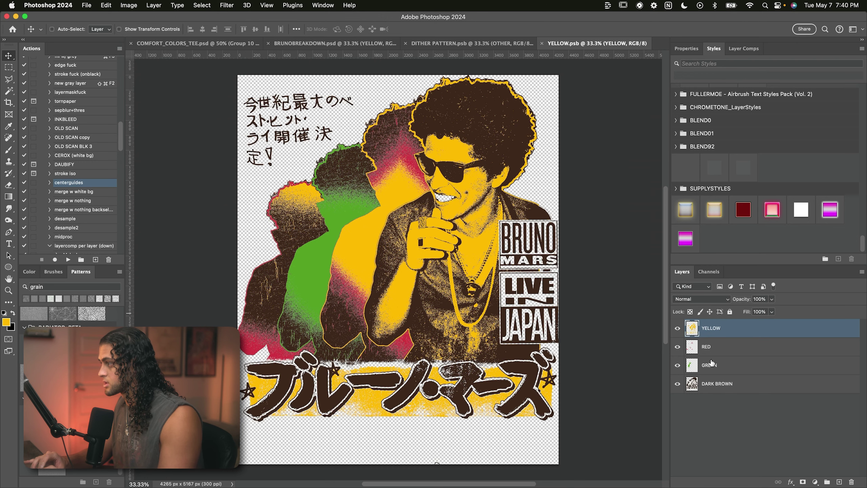
Erase the small stray mark below the Japanese title from the DARK BROWN layer using a rectangular selection.
left_click(713, 382, "shift")
scroll(560, 343, "up", 1)
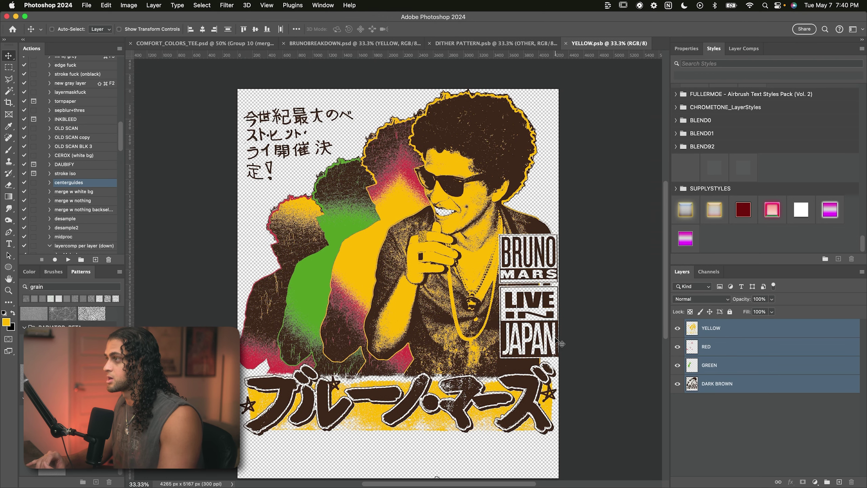
scroll(516, 255, "up", 1)
scroll(517, 255, "left", 1)
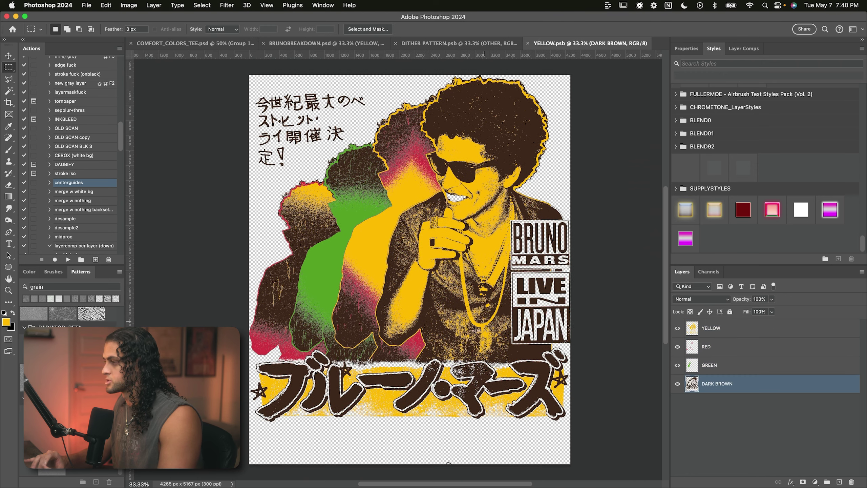
scroll(447, 370, "down", 3)
left_click_drag(426, 397, 467, 425)
key("Delete")
key("super+d")
key("v")
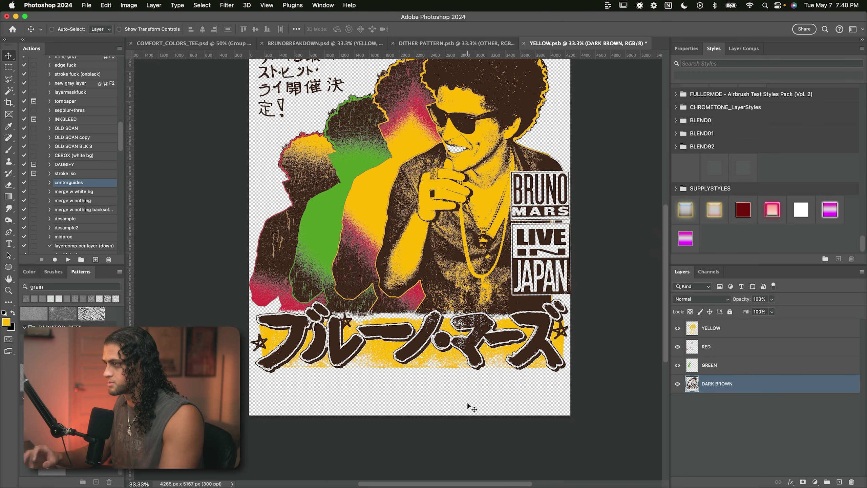
Set up a new save of the separated layers named FinalPrint, trying TIFF before choosing the Photoshop format.
scroll(465, 370, "up", 3)
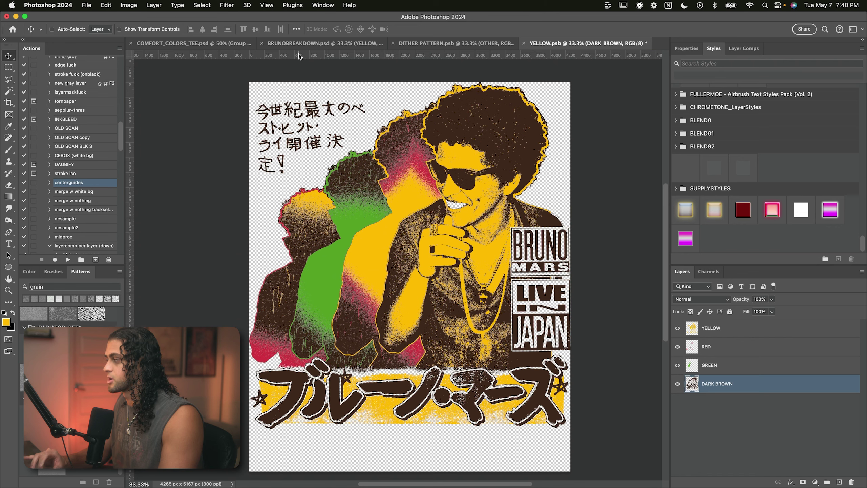
scroll(500, 299, "up", 1)
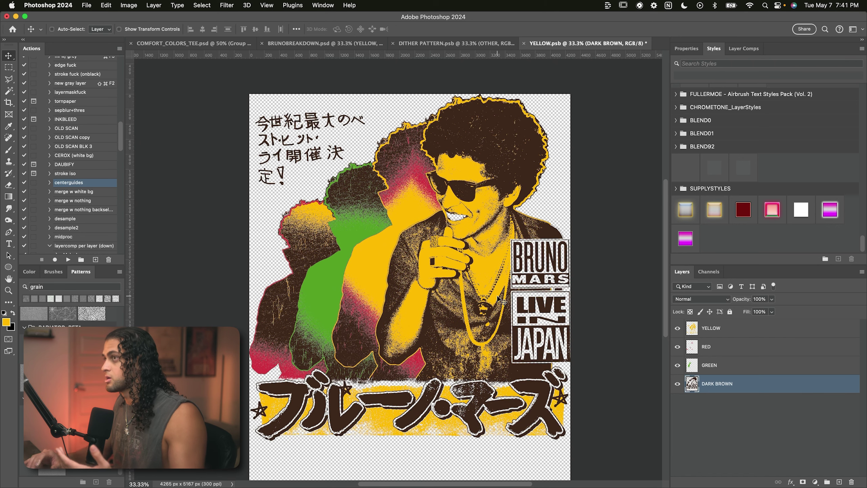
left_click(87, 5)
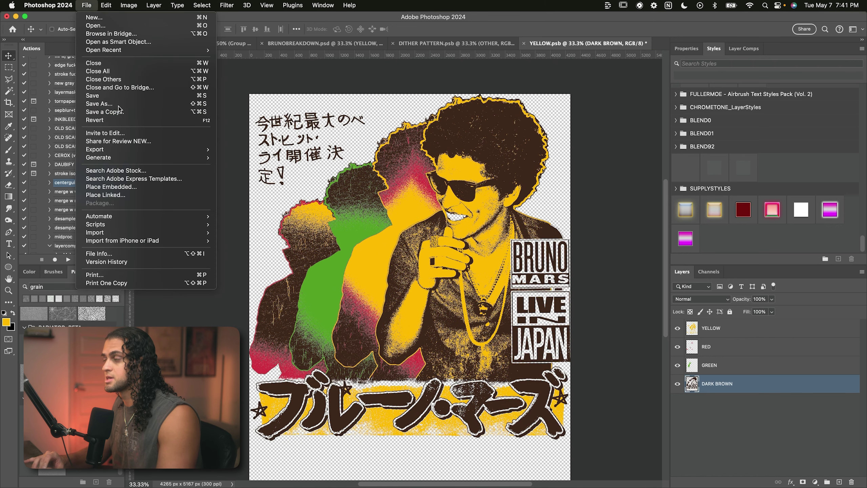
left_click(118, 104)
type("FinalPrint.psb")
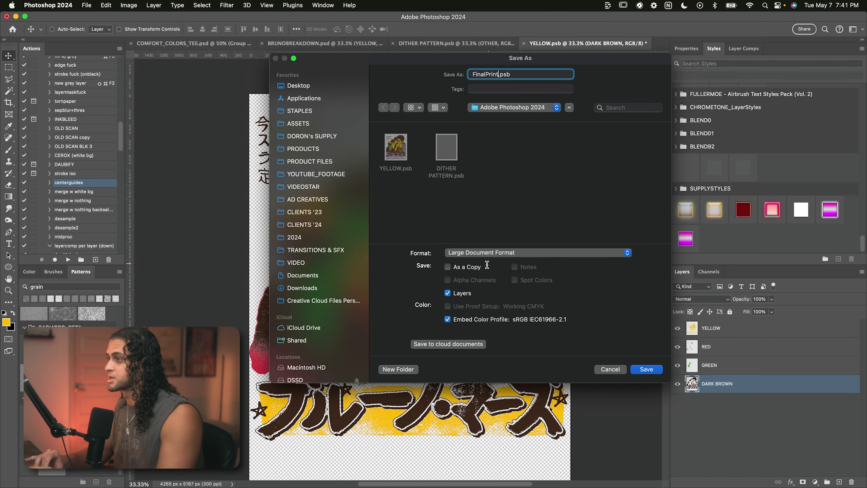
left_click(484, 253)
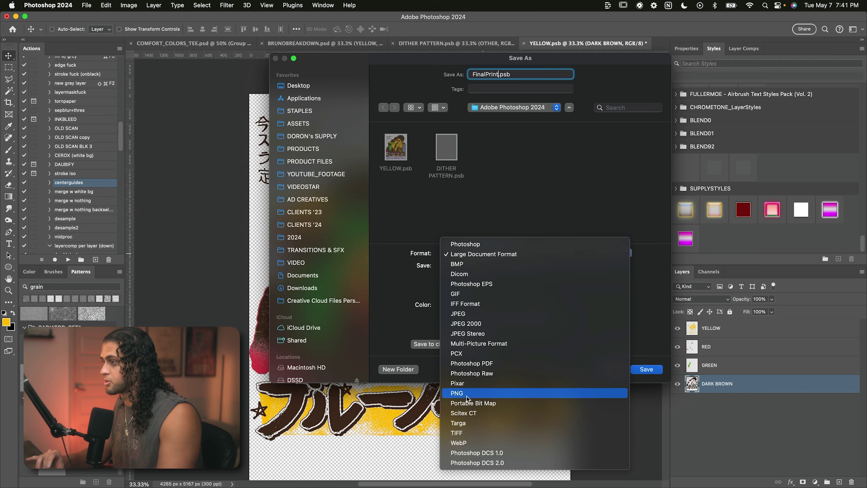
left_click(460, 438)
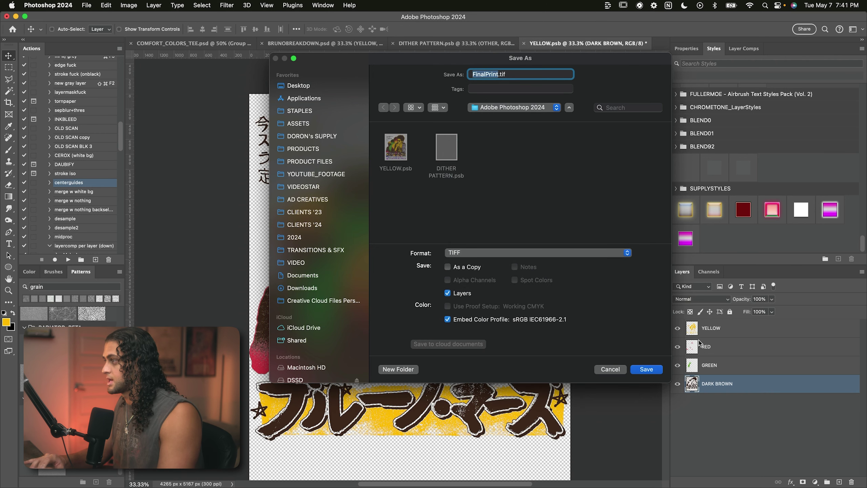
left_click(497, 254)
left_click(475, 69)
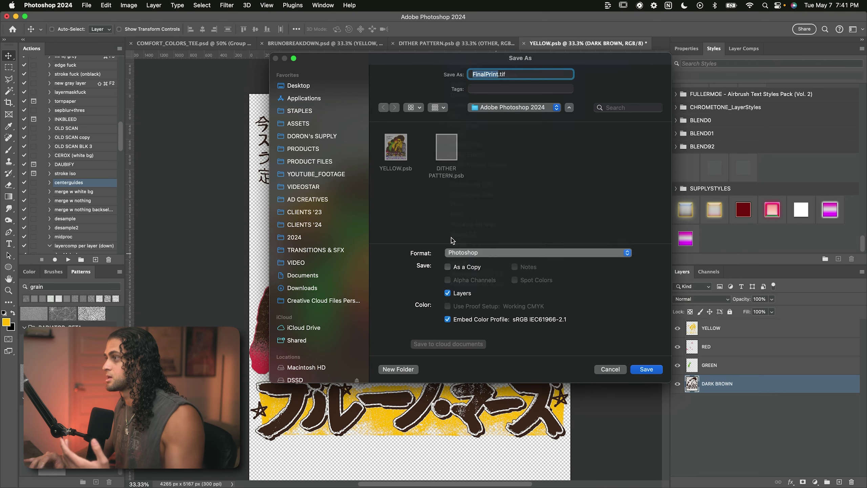